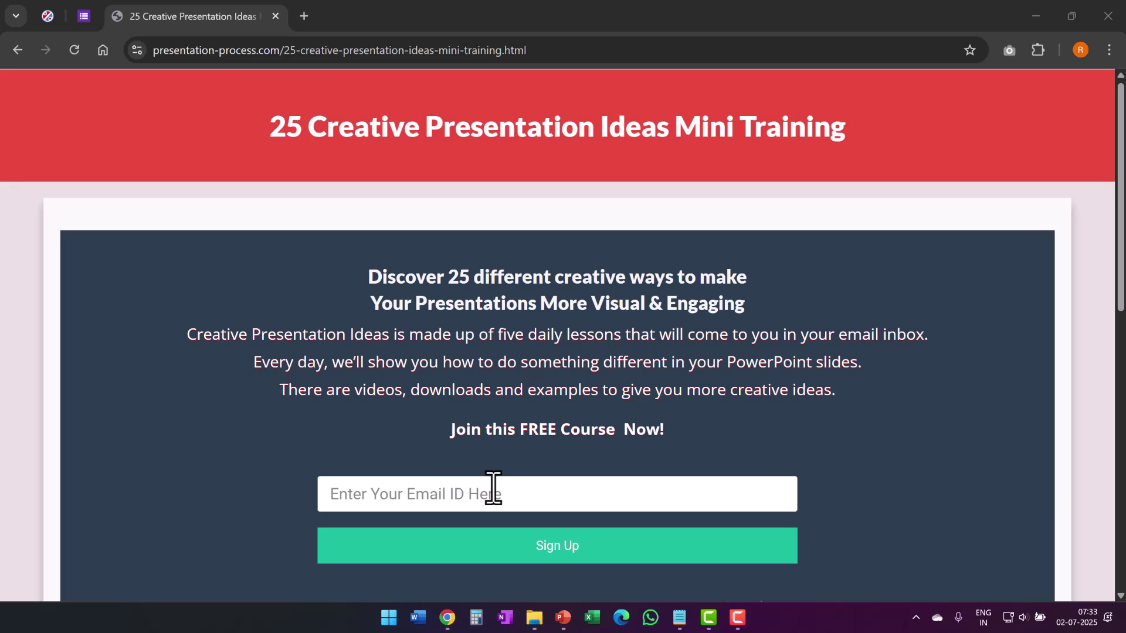
Return from Chrome to the PowerPoint presentation showing the blank titled slide.
{"action": "key", "text": "alt+Tab"}
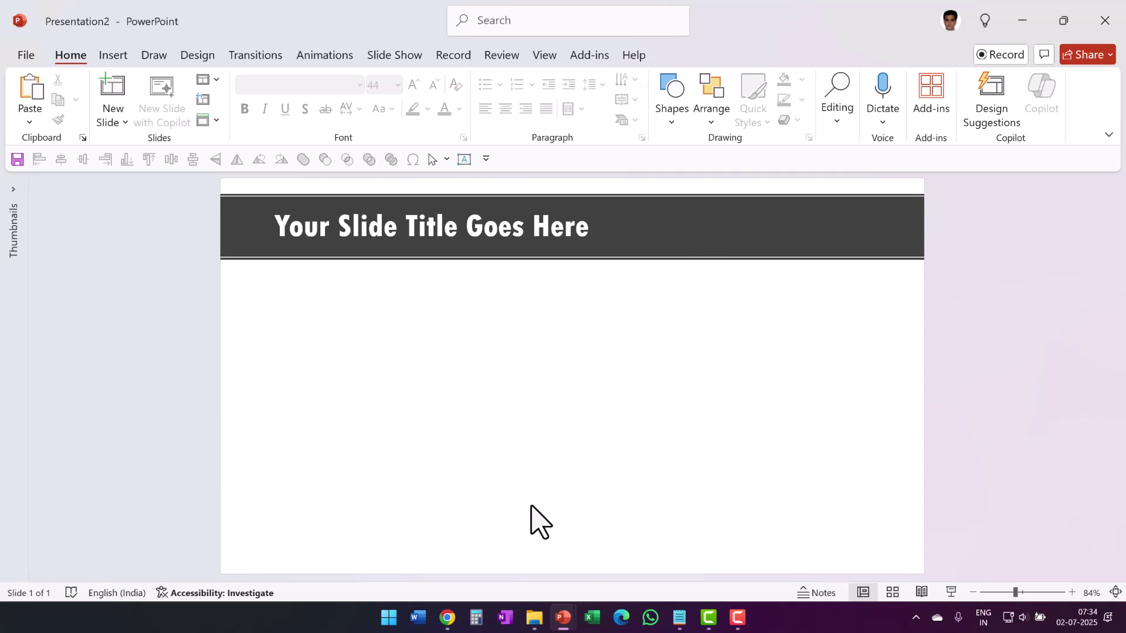
Draw a long rounded-rectangle bar across the lower slide, centred, fully rounded and thinned to 1.07 cm.
{"action": "left_click", "coordinate": [672, 118]}
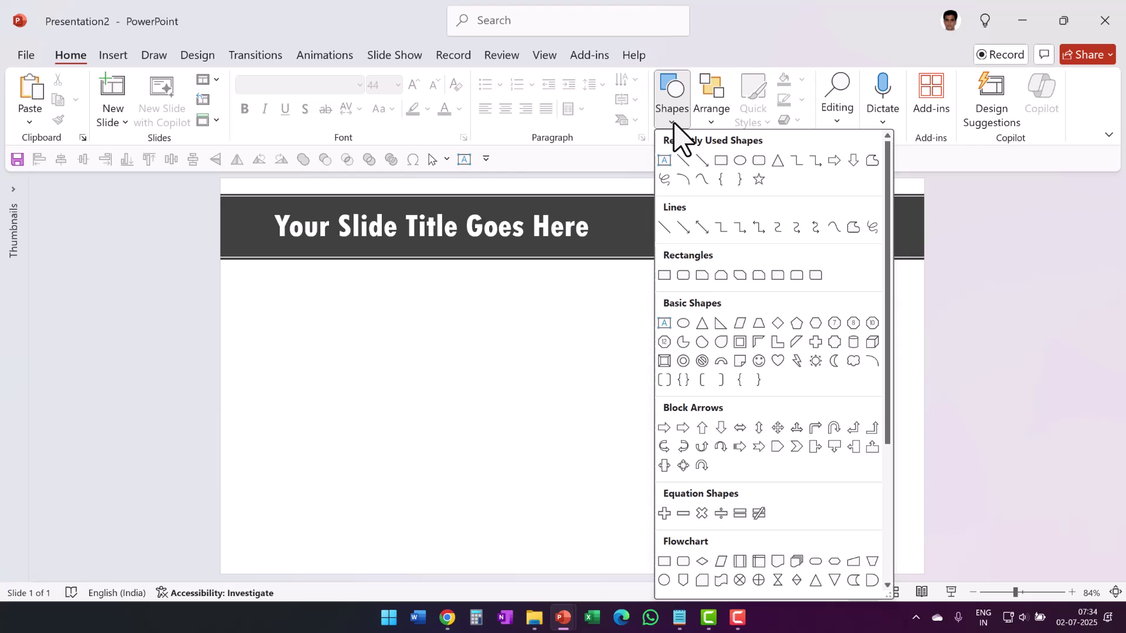
{"action": "left_click", "coordinate": [683, 275]}
{"action": "left_click_drag", "start_coordinate": [300, 490], "coordinate": [870, 522]}
{"action": "left_click_drag", "start_coordinate": [586, 503], "coordinate": [572, 494]}
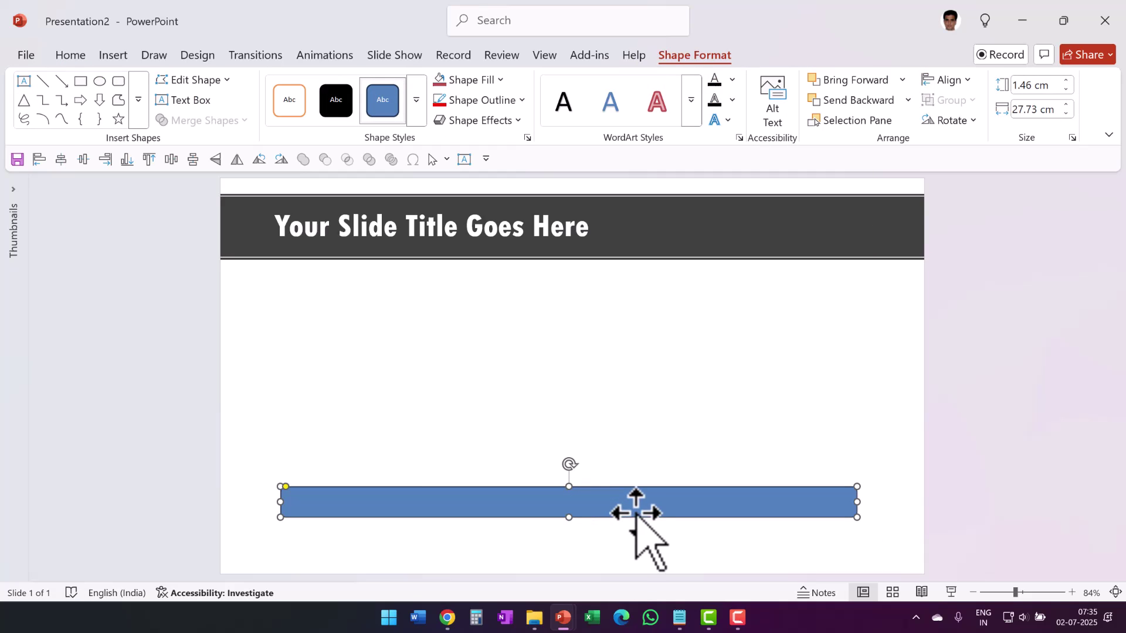
{"action": "left_click", "coordinate": [61, 159]}
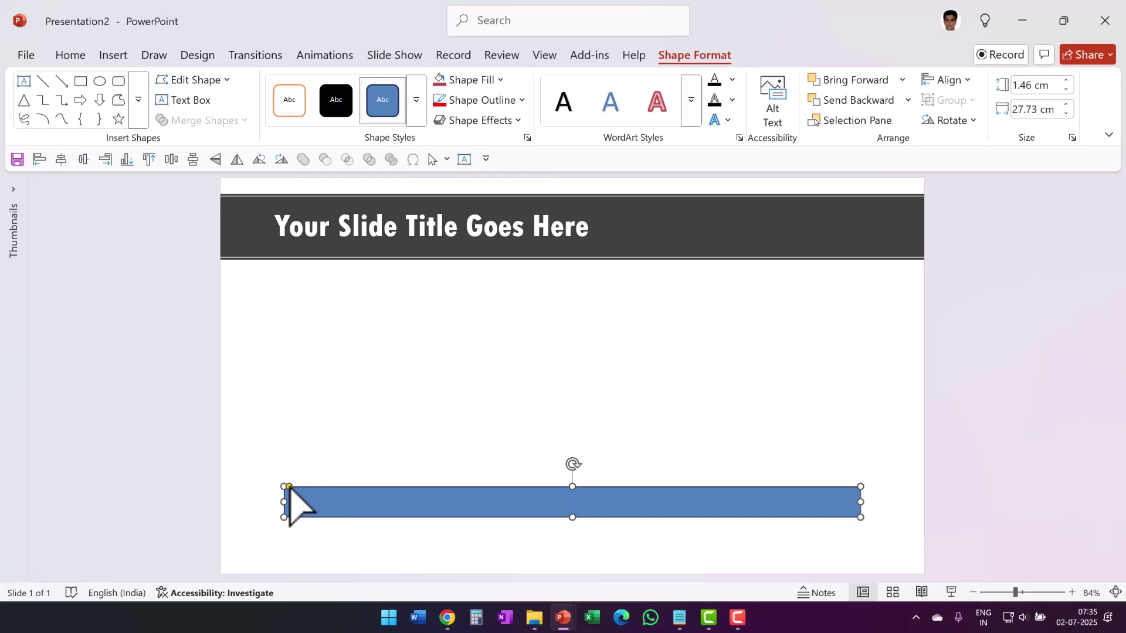
{"action": "mouse_move", "coordinate": [289, 486]}
{"action": "left_mouse_down"}
{"action": "mouse_move", "coordinate": [322, 490]}
{"action": "mouse_move", "coordinate": [311, 492]}
{"action": "left_mouse_up"}
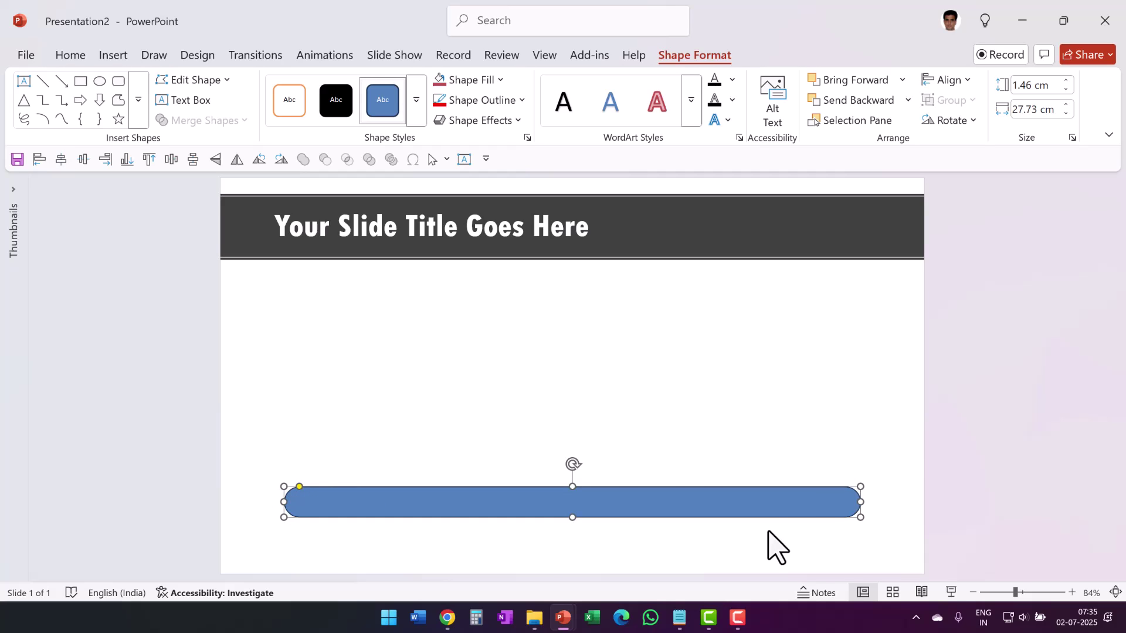
{"action": "left_click_drag", "start_coordinate": [572, 486], "coordinate": [573, 494]}
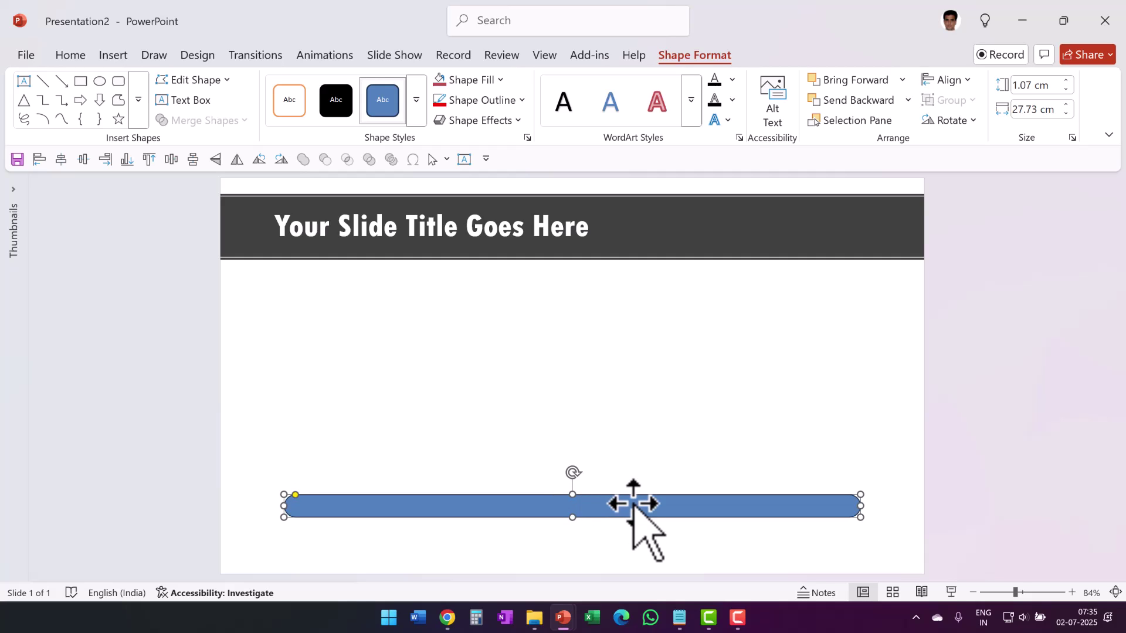
Fill the bar light grey and remove its outline.
{"action": "left_click", "coordinate": [486, 80]}
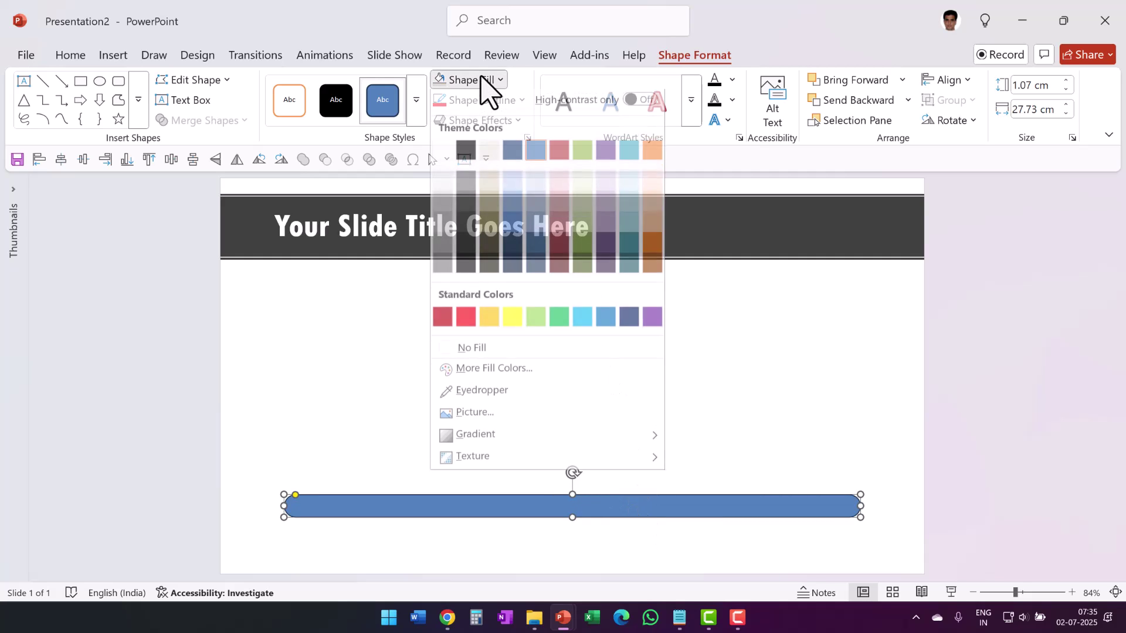
{"action": "left_click", "coordinate": [443, 208]}
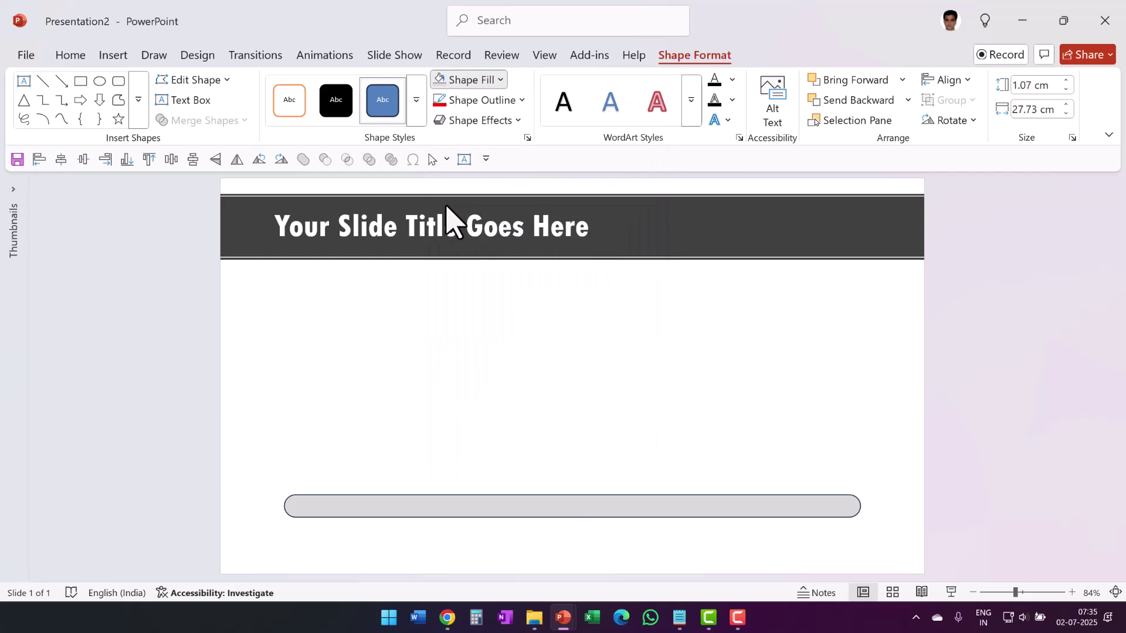
{"action": "left_click", "coordinate": [485, 101]}
{"action": "left_click", "coordinate": [477, 374]}
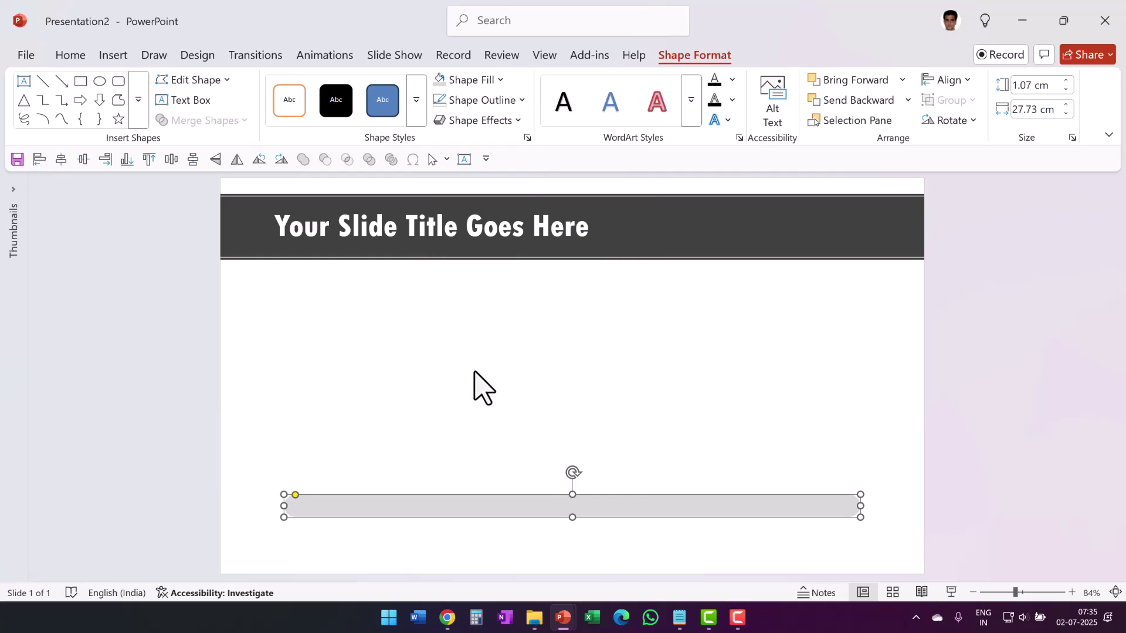
Apply a 6 pt by 6 pt top bevel to the grey bar in Format Shape's 3-D Format.
{"action": "right_click", "coordinate": [615, 511]}
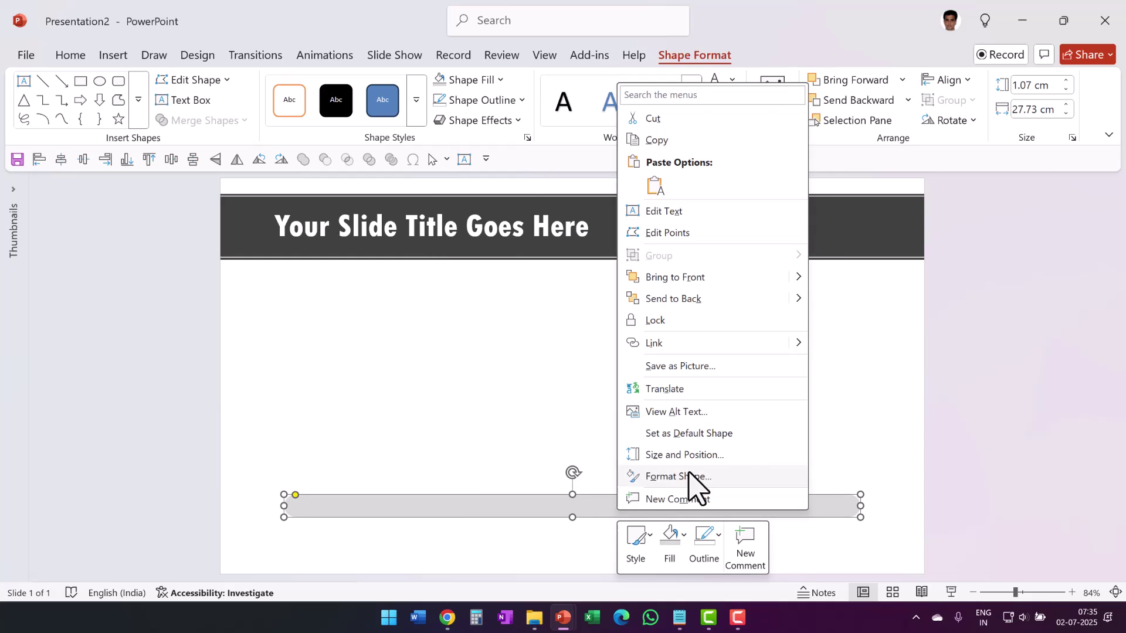
{"action": "left_click", "coordinate": [696, 476]}
{"action": "left_click", "coordinate": [988, 250]}
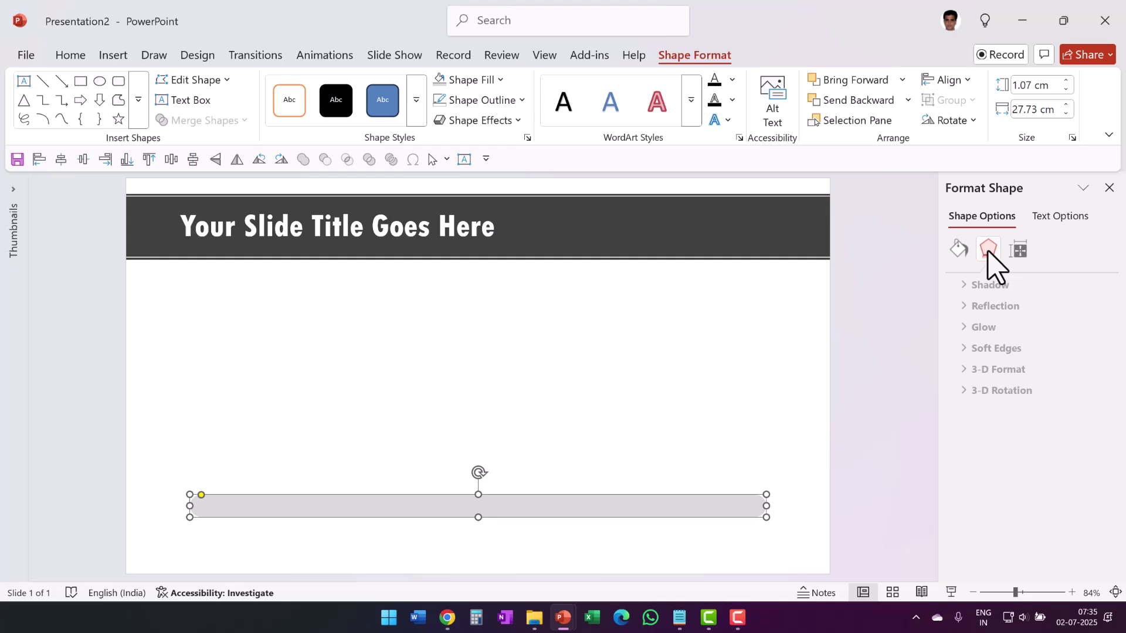
{"action": "left_click", "coordinate": [994, 368]}
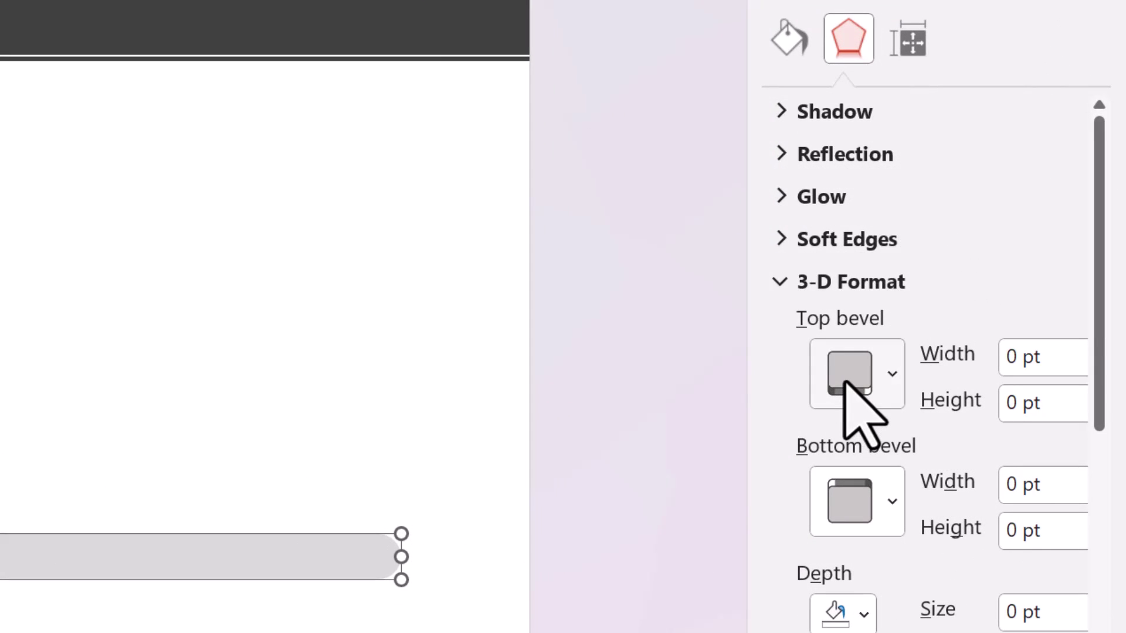
{"action": "left_click", "coordinate": [882, 394]}
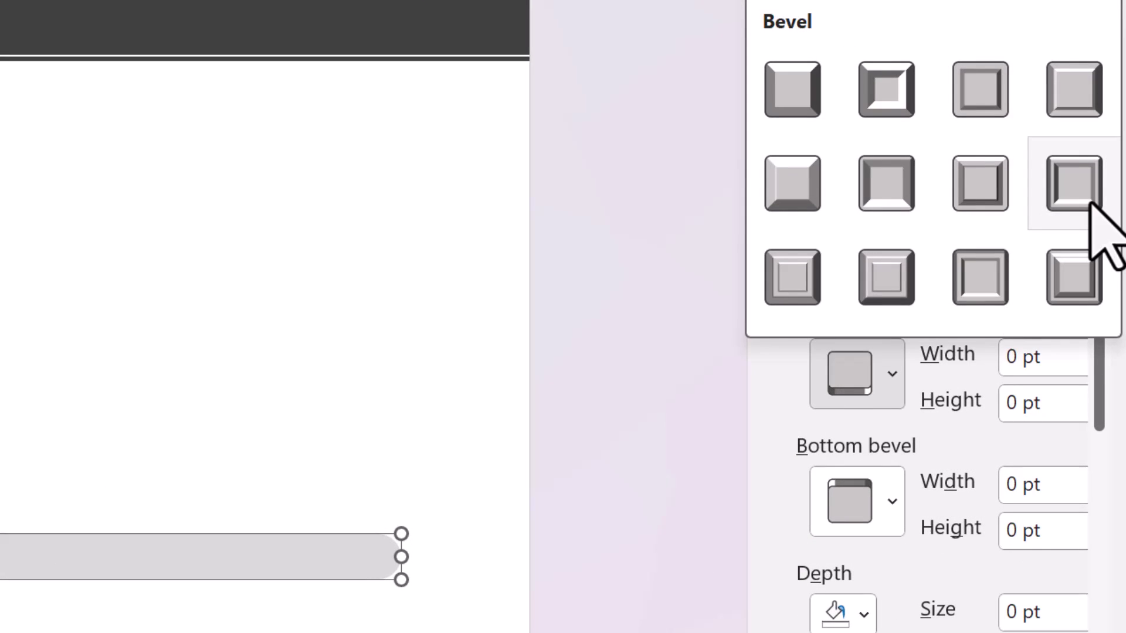
{"action": "left_click", "coordinate": [1091, 206]}
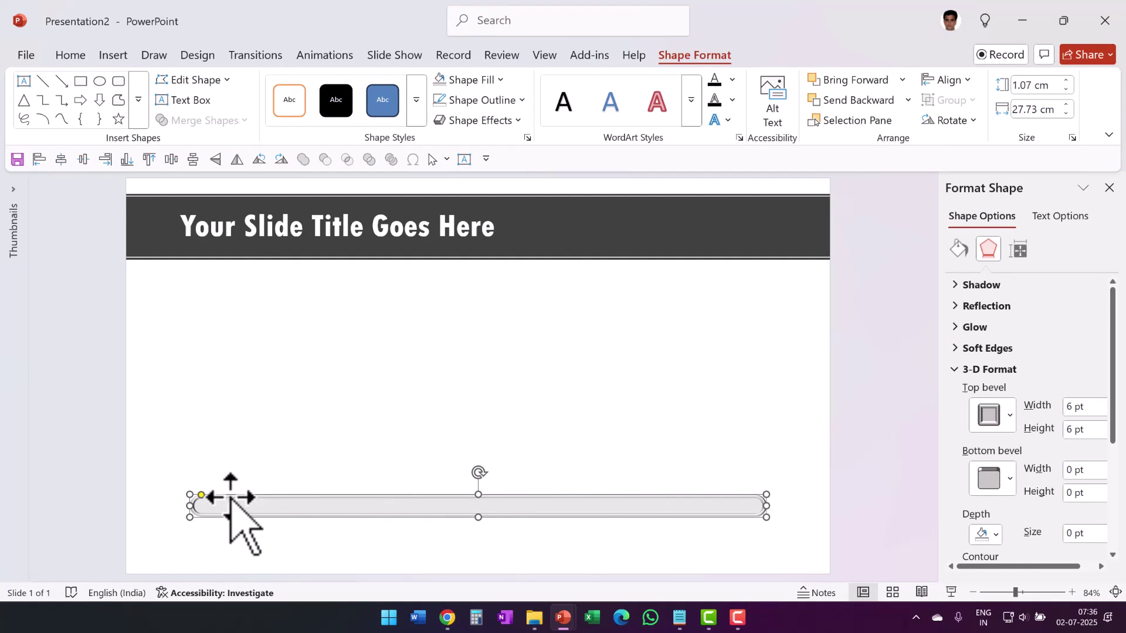
Draw a small circle above the bar and give it a top bevel.
{"action": "left_click", "coordinate": [678, 412]}
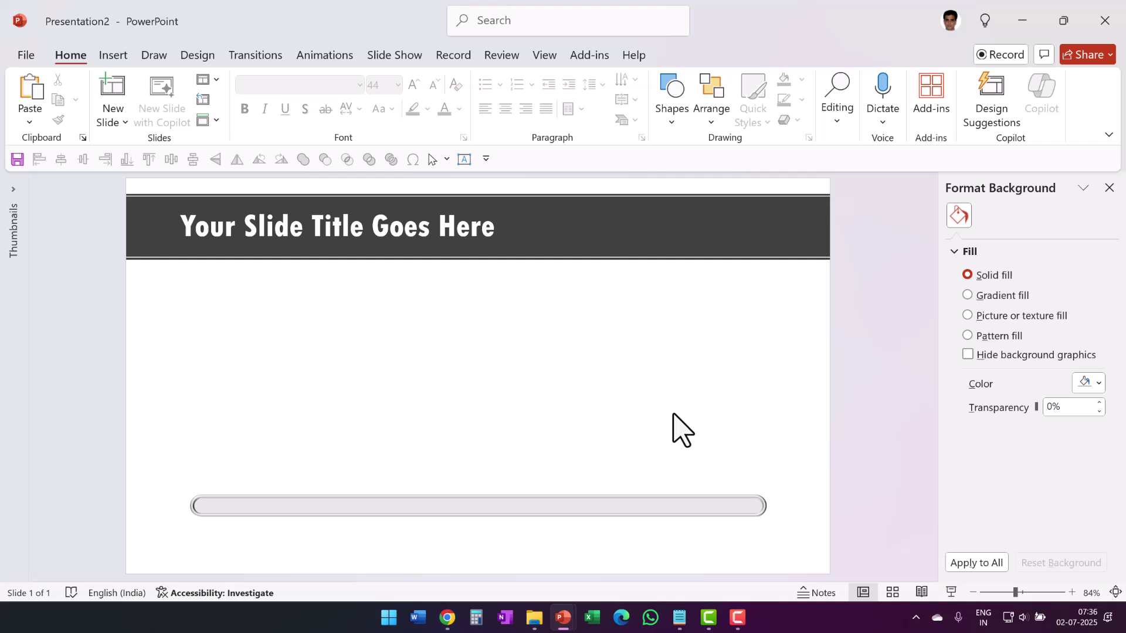
{"action": "left_click", "coordinate": [680, 129]}
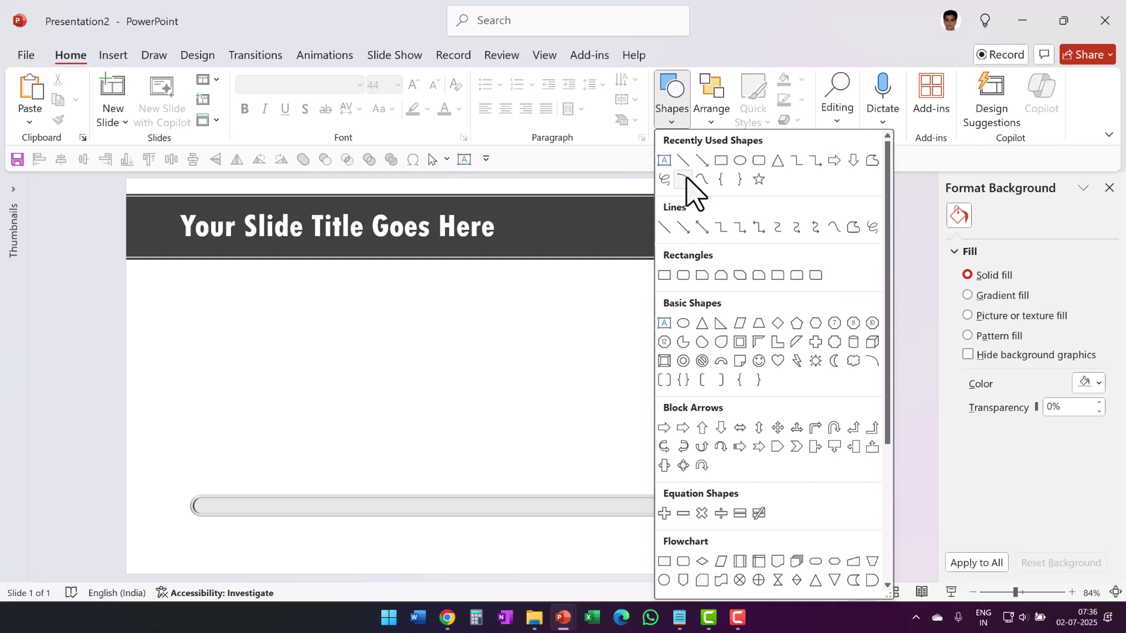
{"action": "left_click", "coordinate": [684, 323]}
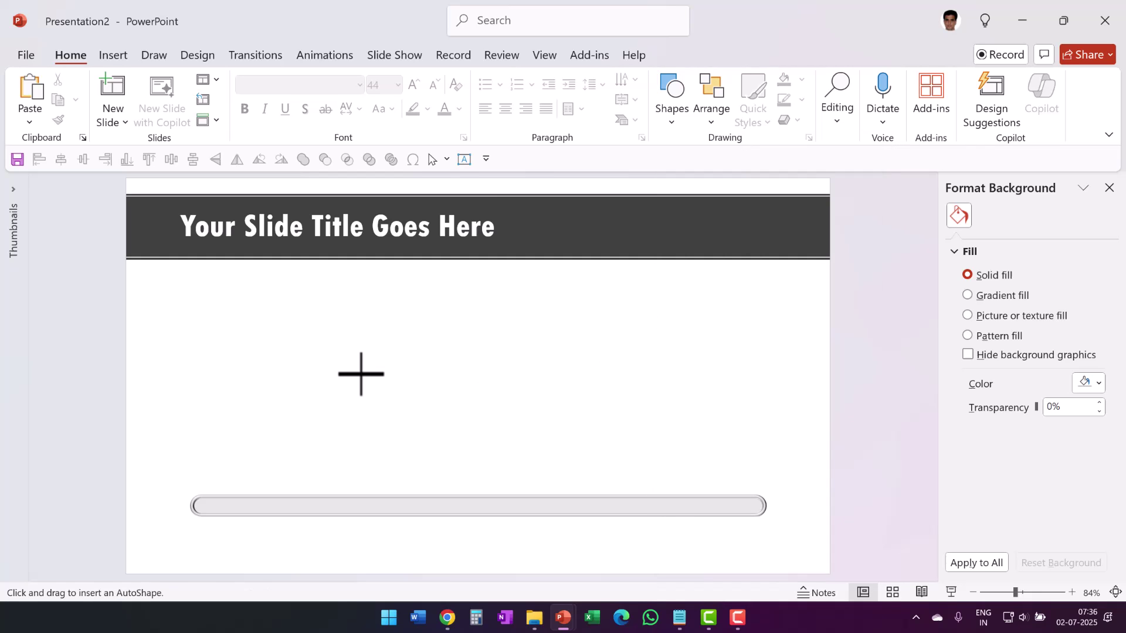
{"action": "left_click_drag", "start_coordinate": [347, 346], "coordinate": [383, 381]}
{"action": "left_click", "coordinate": [988, 250]}
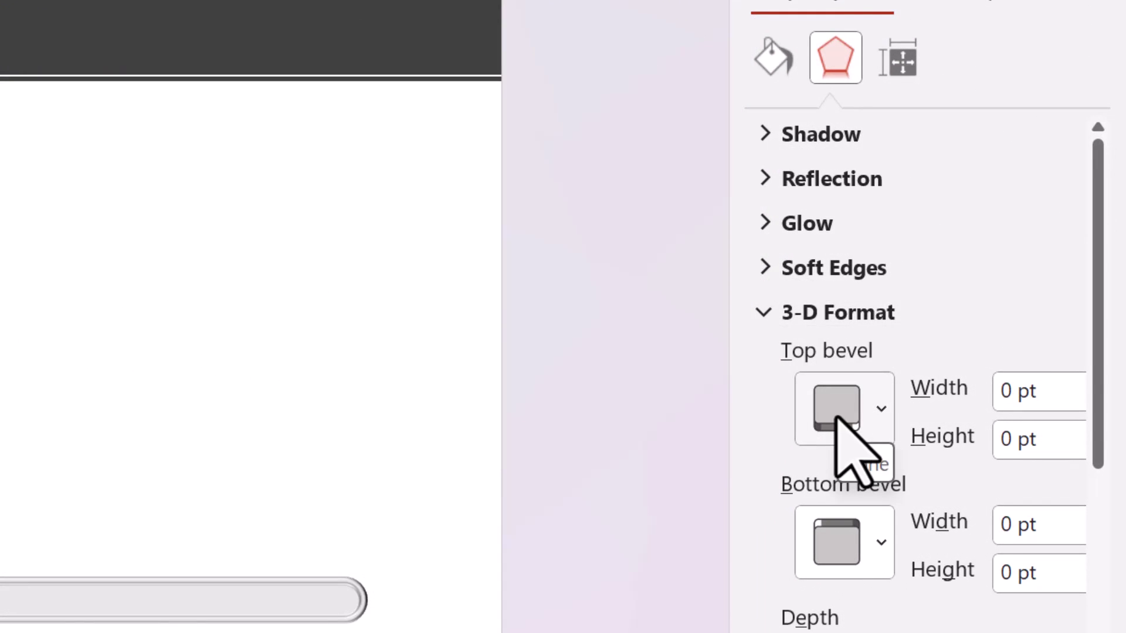
{"action": "left_click", "coordinate": [838, 417]}
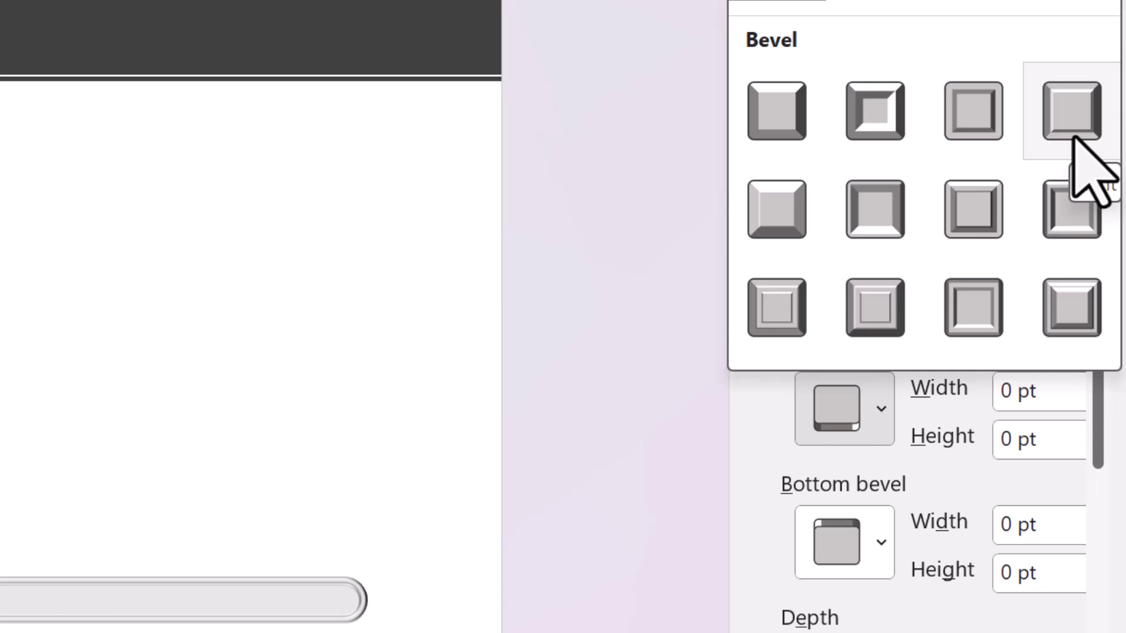
{"action": "left_click", "coordinate": [1074, 138]}
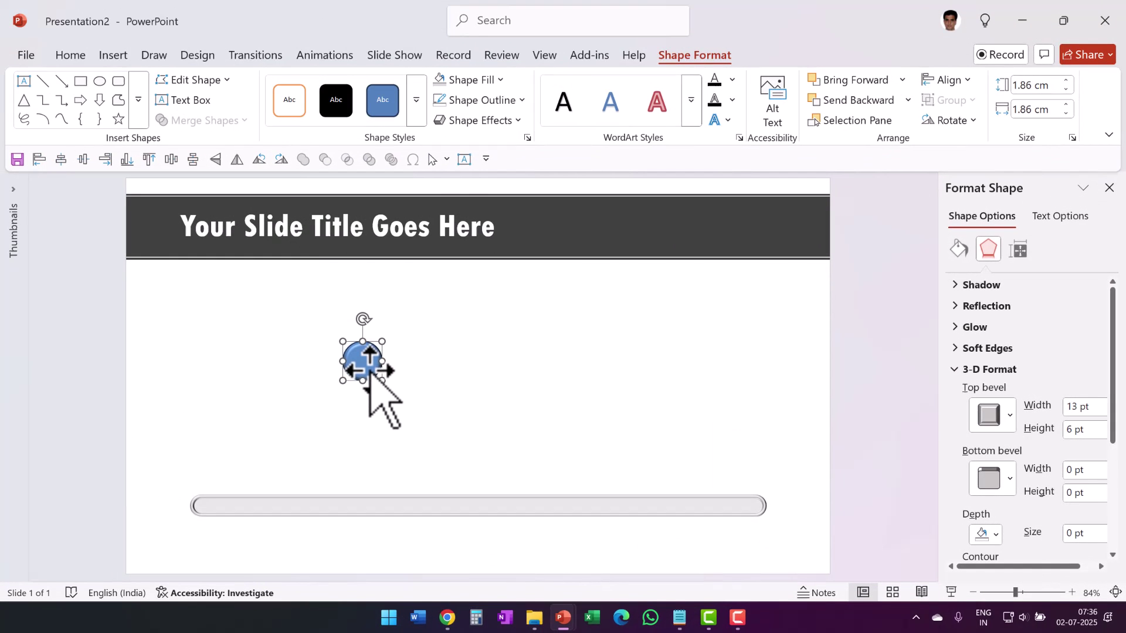
Fill the circle dark red, remove its outline, and move it onto the bar's left end.
{"action": "left_click", "coordinate": [487, 81]}
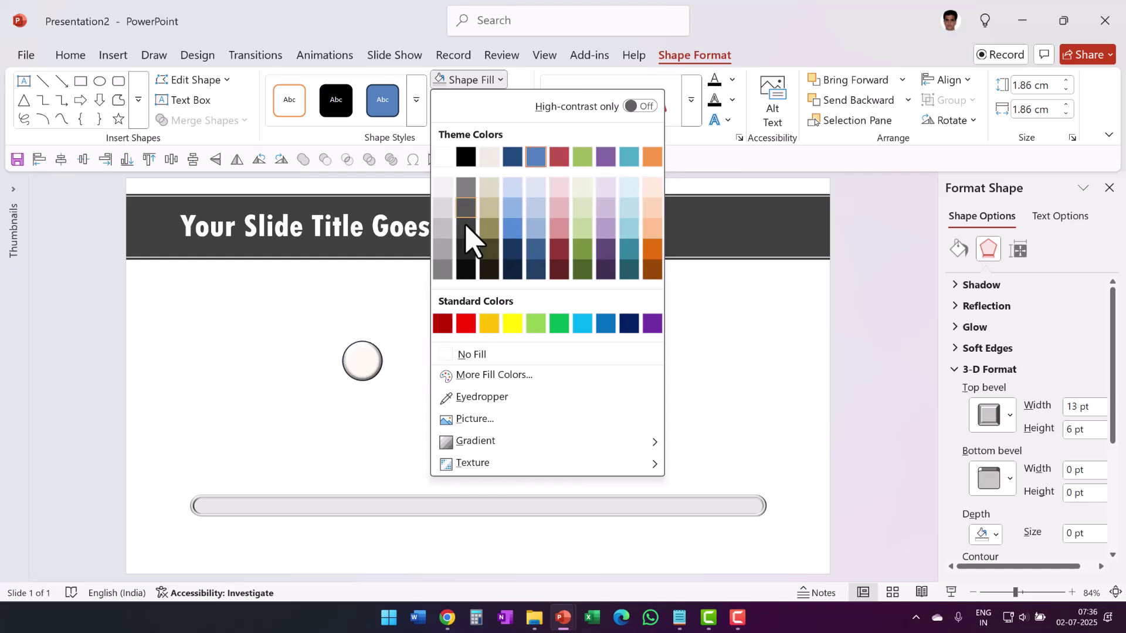
{"action": "left_click", "coordinate": [443, 323]}
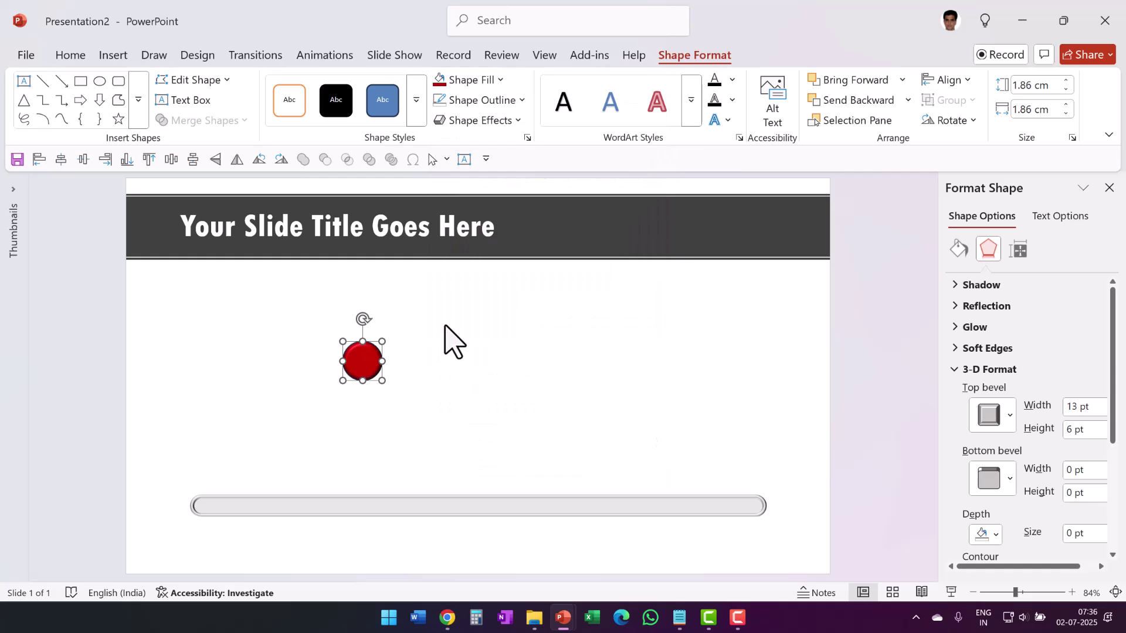
{"action": "left_click", "coordinate": [498, 102]}
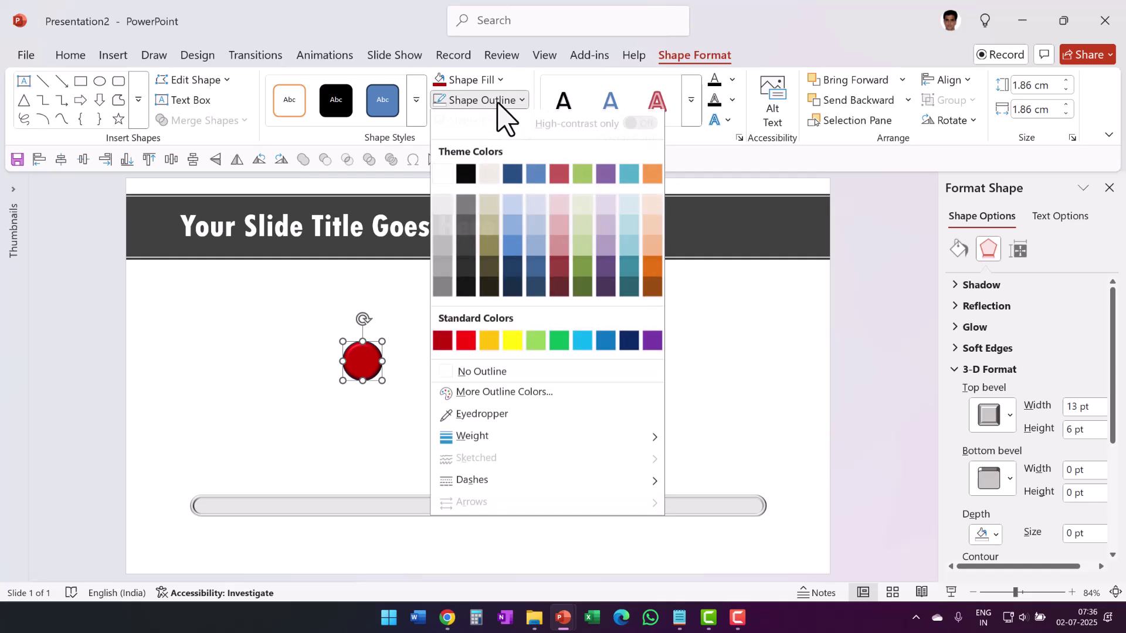
{"action": "left_click", "coordinate": [501, 375]}
{"action": "left_click_drag", "start_coordinate": [364, 367], "coordinate": [258, 508]}
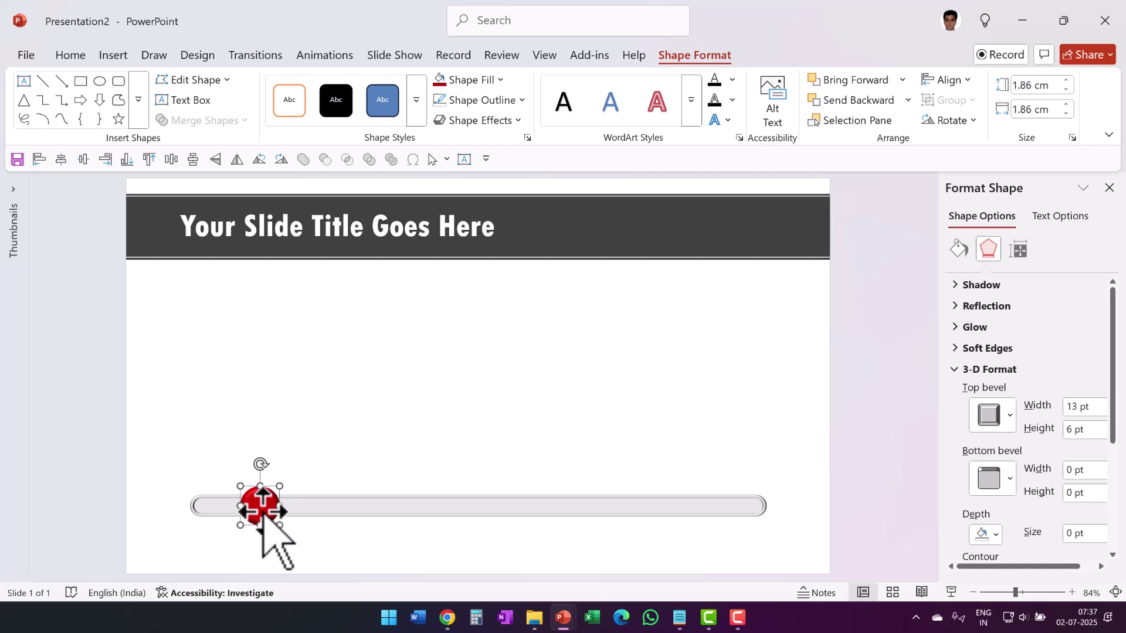
Place copies of the red circle along the bar to make four buttons.
{"action": "left_click_drag", "start_coordinate": [262, 510], "coordinate": [694, 508]}
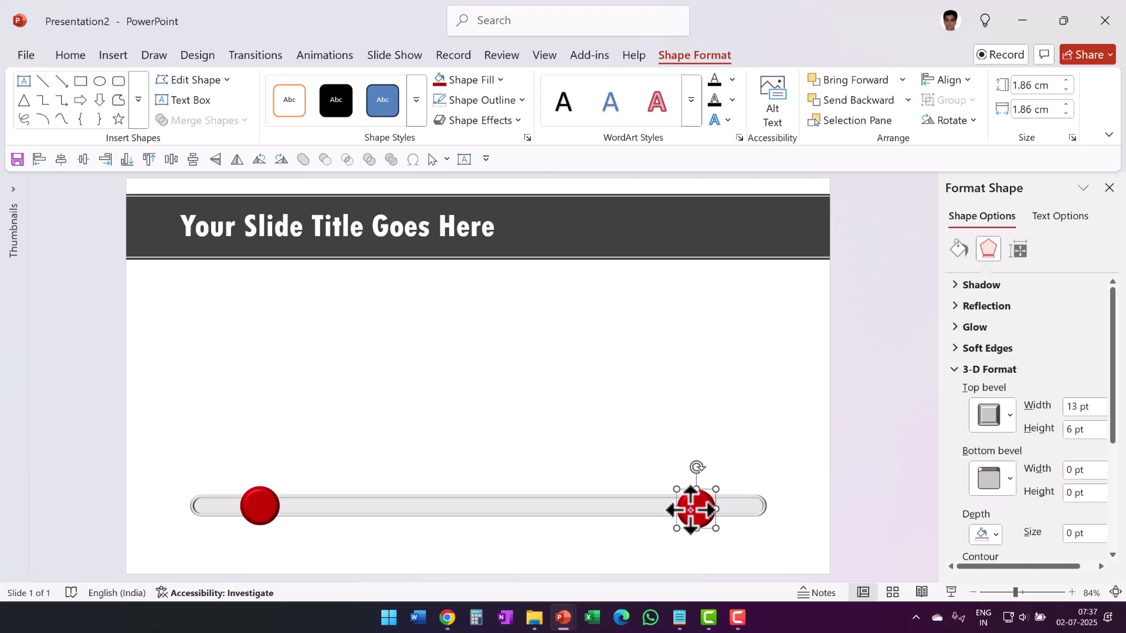
{"action": "left_click", "coordinate": [685, 561]}
{"action": "left_click", "coordinate": [264, 499]}
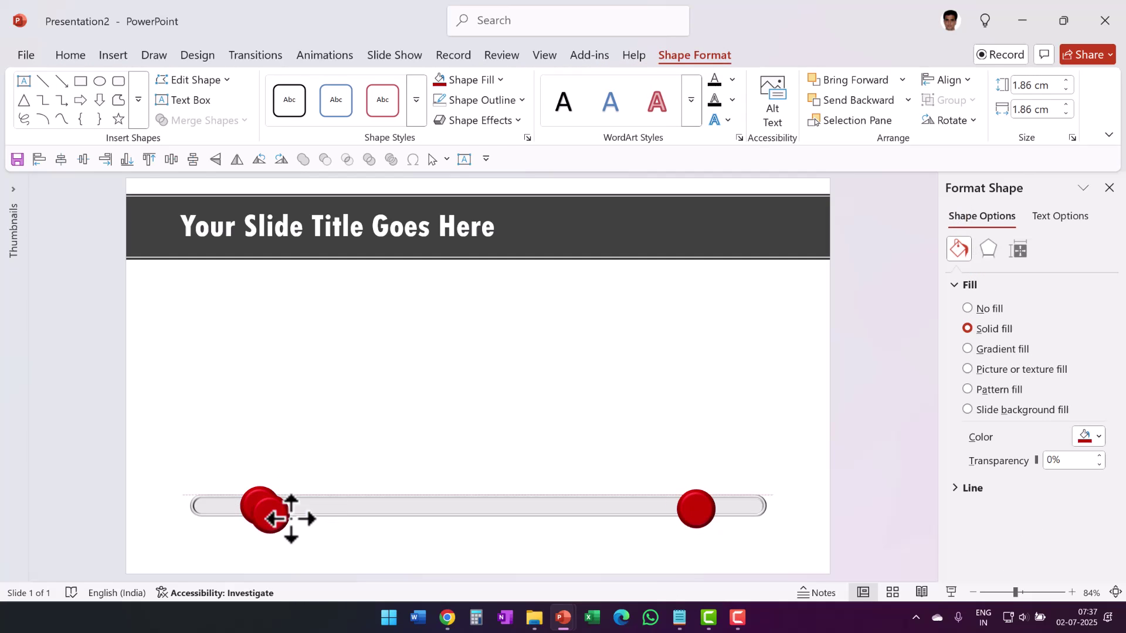
{"action": "left_click_drag", "start_coordinate": [287, 514], "coordinate": [343, 523]}
{"action": "key", "text": "ctrl+d"}
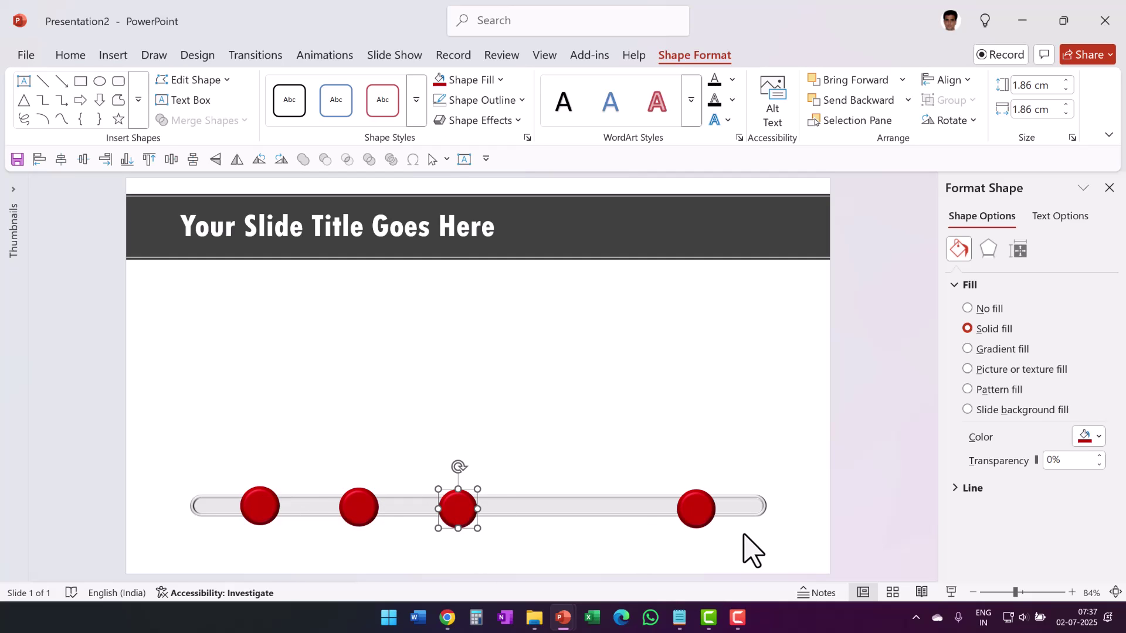
Align the four circles in one row and distribute them evenly along the bar.
{"action": "left_click_drag", "start_coordinate": [736, 537], "coordinate": [212, 441]}
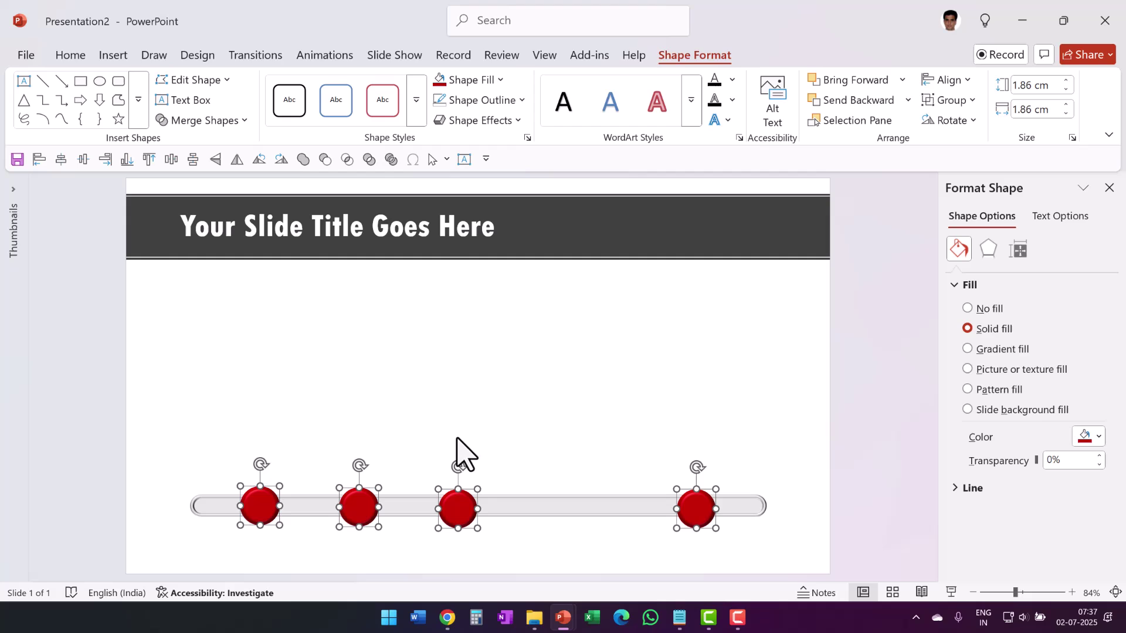
{"action": "left_click", "coordinate": [84, 159]}
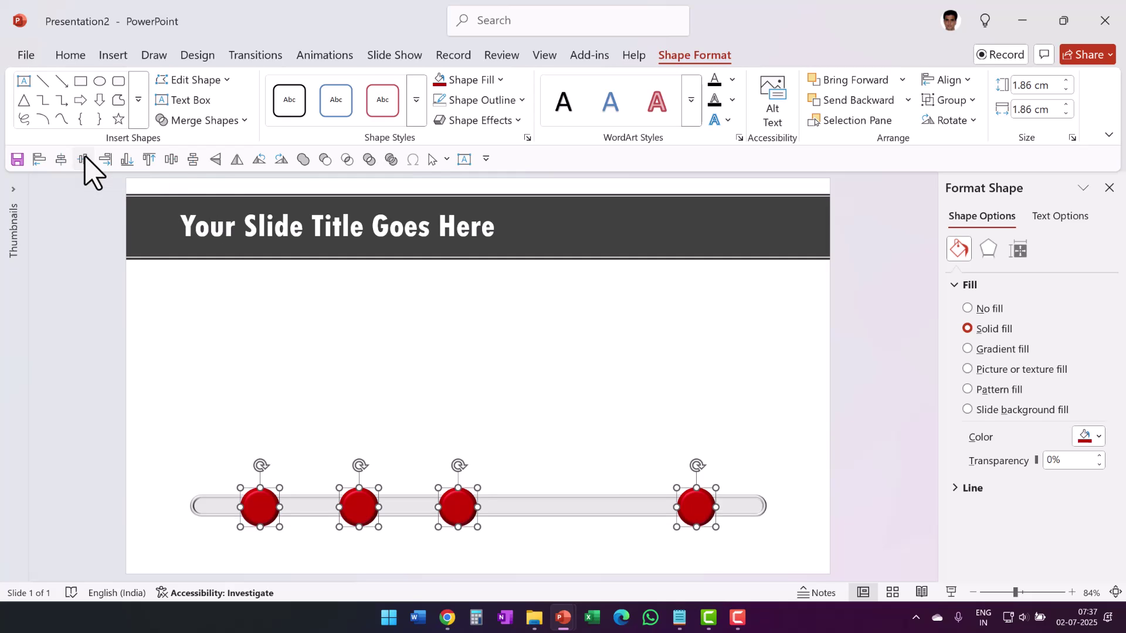
{"action": "left_click", "coordinate": [171, 158]}
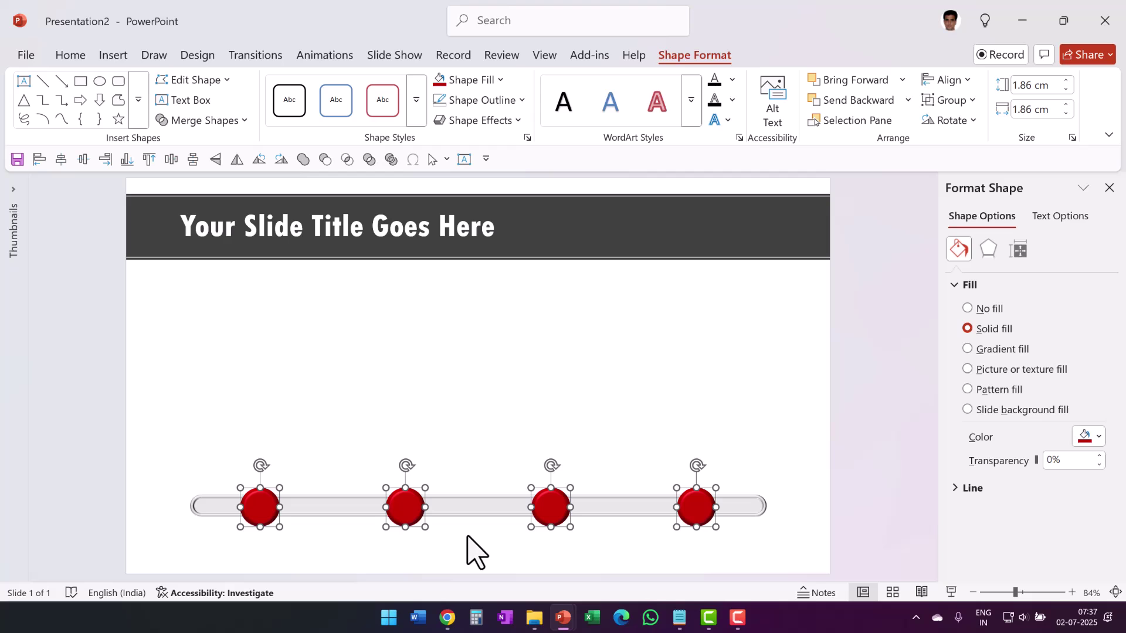
Fill the second, third and fourth circles black.
{"action": "left_click", "coordinate": [792, 537]}
{"action": "left_click_drag", "start_coordinate": [753, 558], "coordinate": [344, 427]}
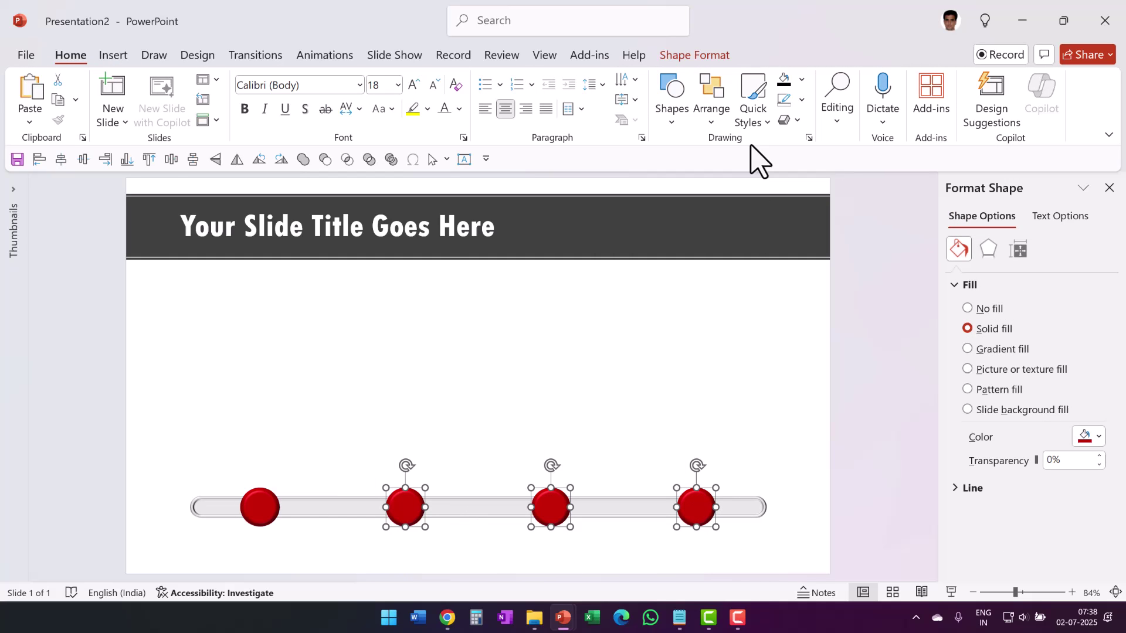
{"action": "left_click", "coordinate": [785, 80]}
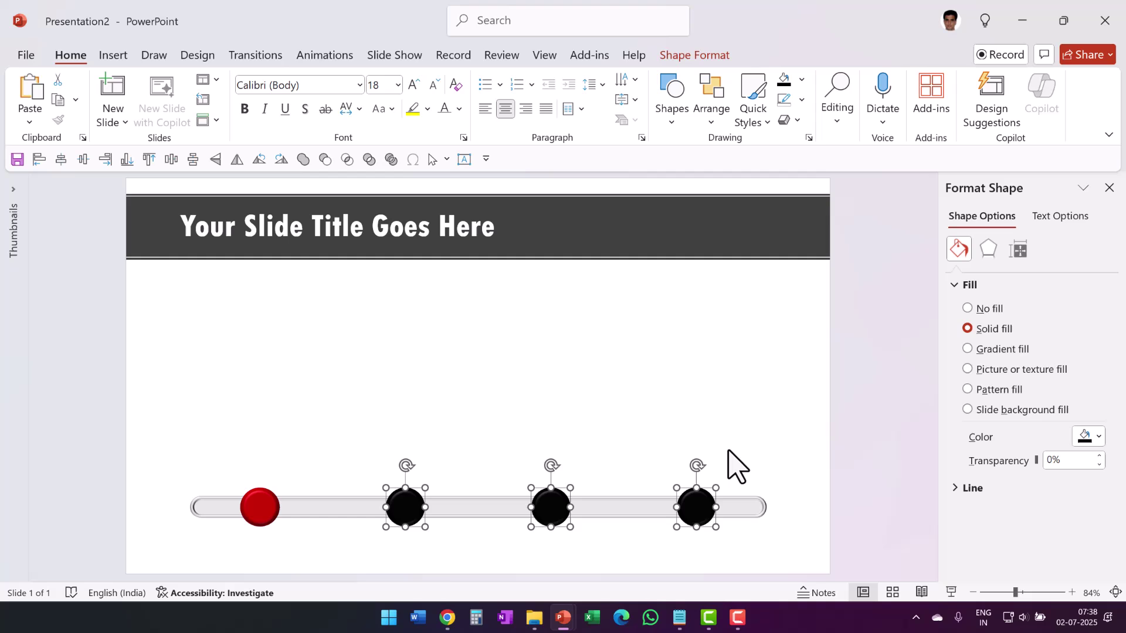
{"action": "left_click", "coordinate": [542, 447]}
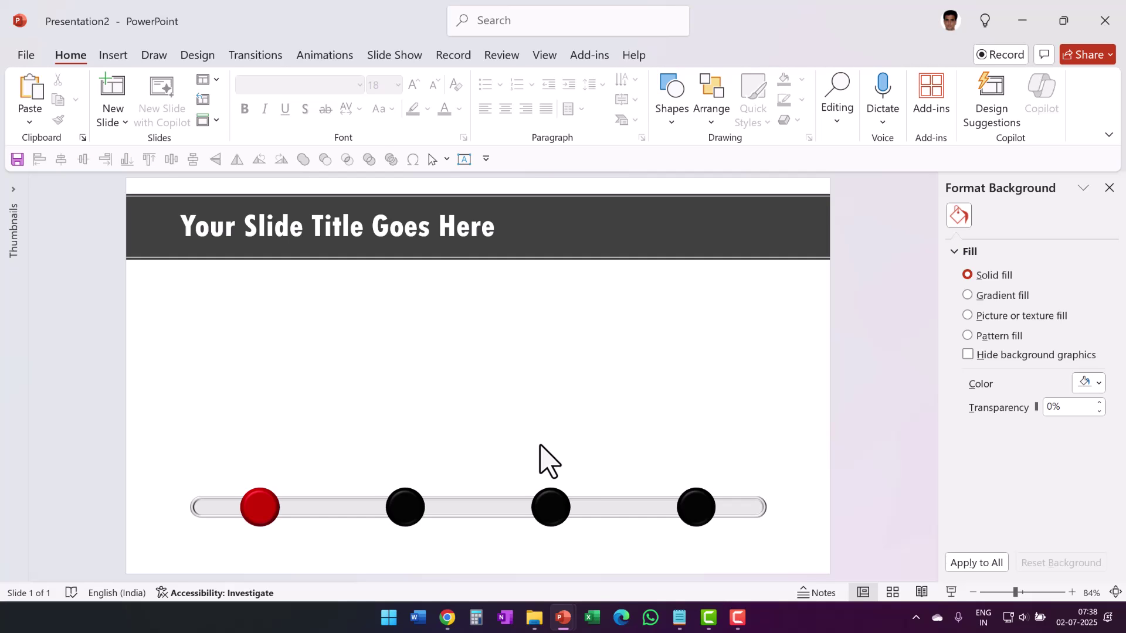
Draw a tall rounded rectangle above the red button.
{"action": "left_click", "coordinate": [682, 125]}
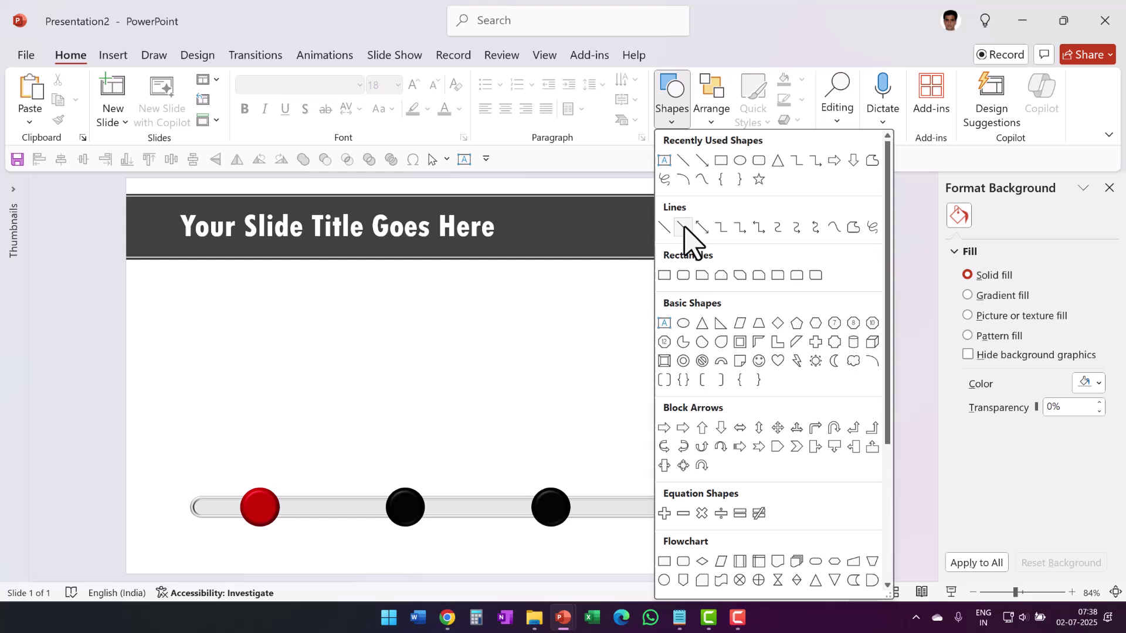
{"action": "left_click", "coordinate": [684, 275]}
{"action": "left_click_drag", "start_coordinate": [214, 287], "coordinate": [339, 472]}
{"action": "left_click_drag", "start_coordinate": [277, 414], "coordinate": [266, 403]}
Draw a small isosceles triangle below the rectangle.
{"action": "left_click", "coordinate": [138, 100]}
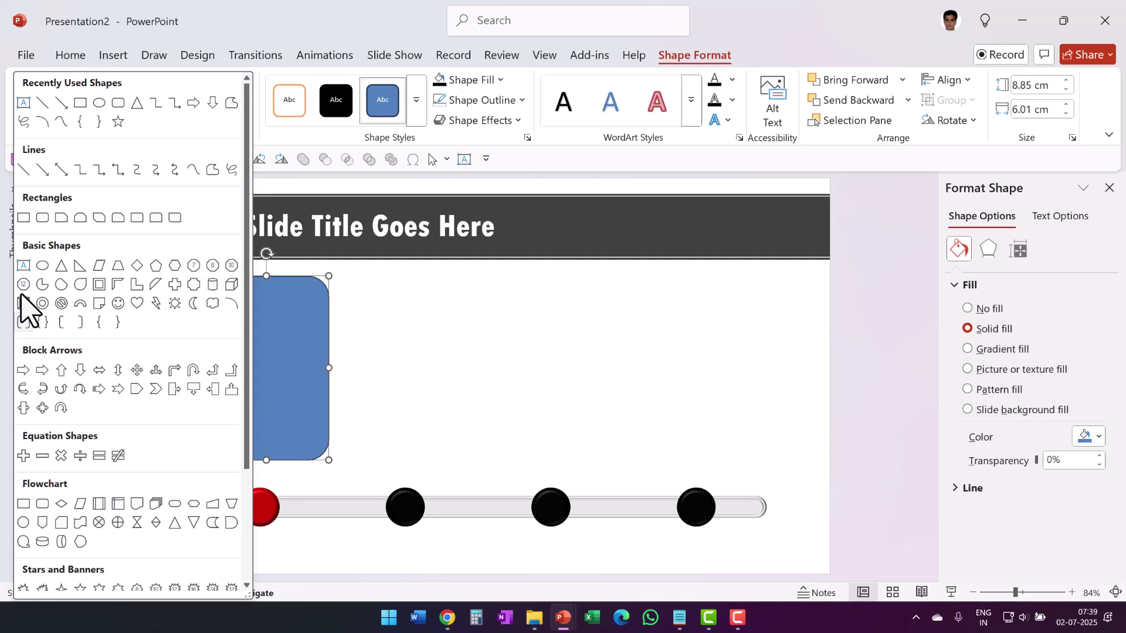
{"action": "left_click", "coordinate": [61, 265]}
{"action": "mouse_move", "coordinate": [450, 357]}
{"action": "left_mouse_down"}
{"action": "mouse_move", "coordinate": [425, 328]}
{"action": "mouse_move", "coordinate": [234, 442]}
{"action": "mouse_move", "coordinate": [256, 466]}
{"action": "left_mouse_up"}
Centre the triangle under the rectangle and union them into one callout shape.
{"action": "left_click", "coordinate": [354, 492]}
{"action": "left_click", "coordinate": [284, 402]}
{"action": "left_click", "coordinate": [261, 463], "text": "shift"}
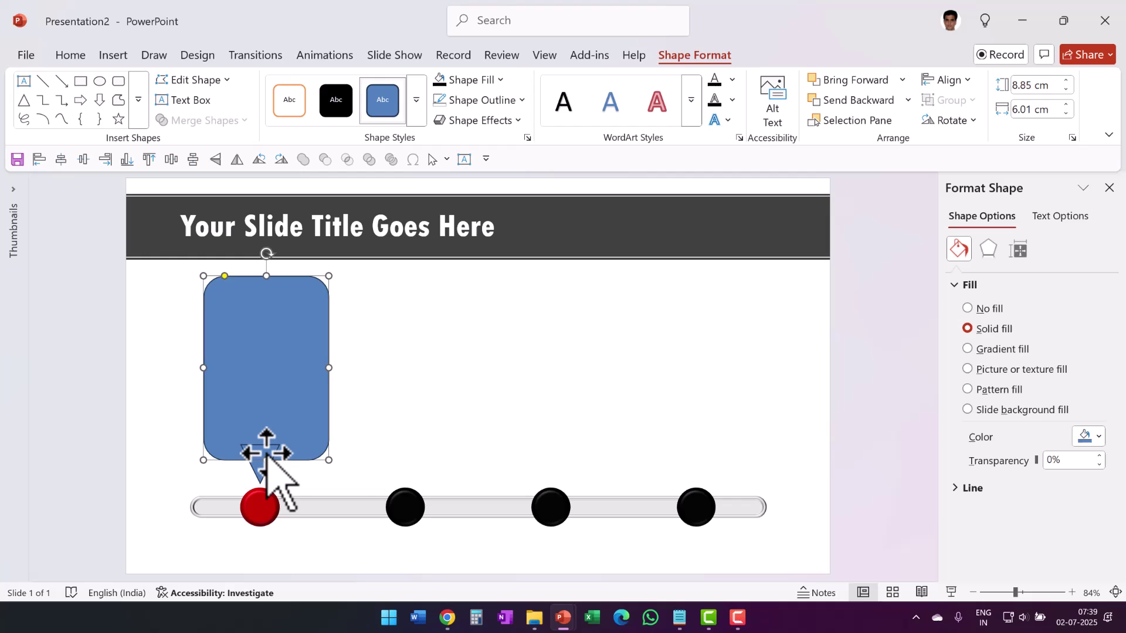
{"action": "left_click", "coordinate": [61, 159]}
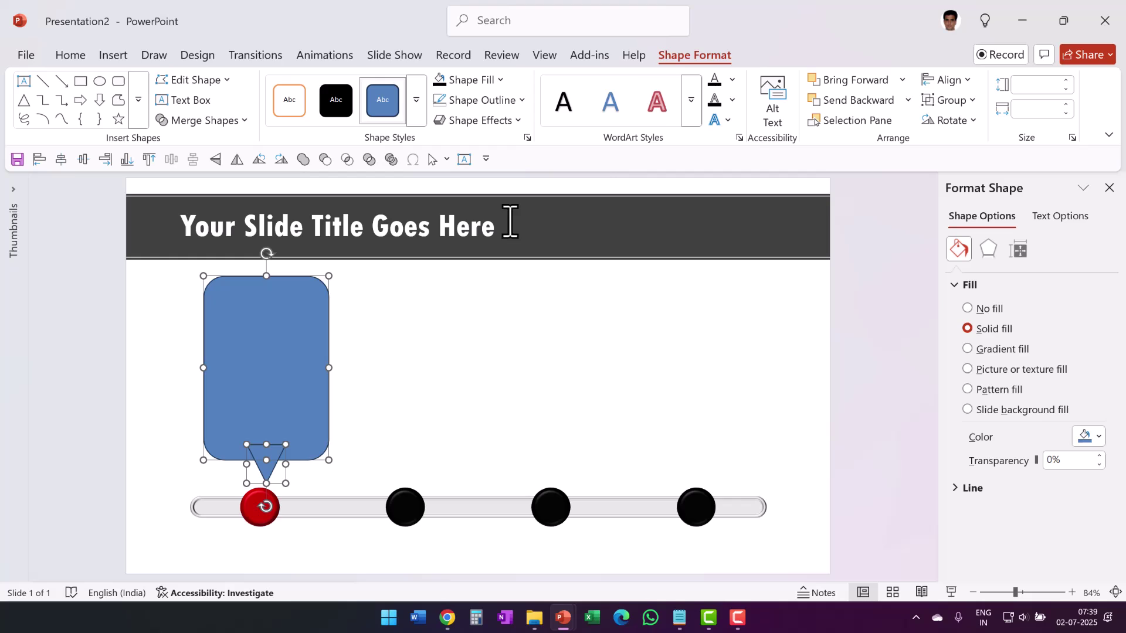
{"action": "left_click", "coordinate": [238, 120]}
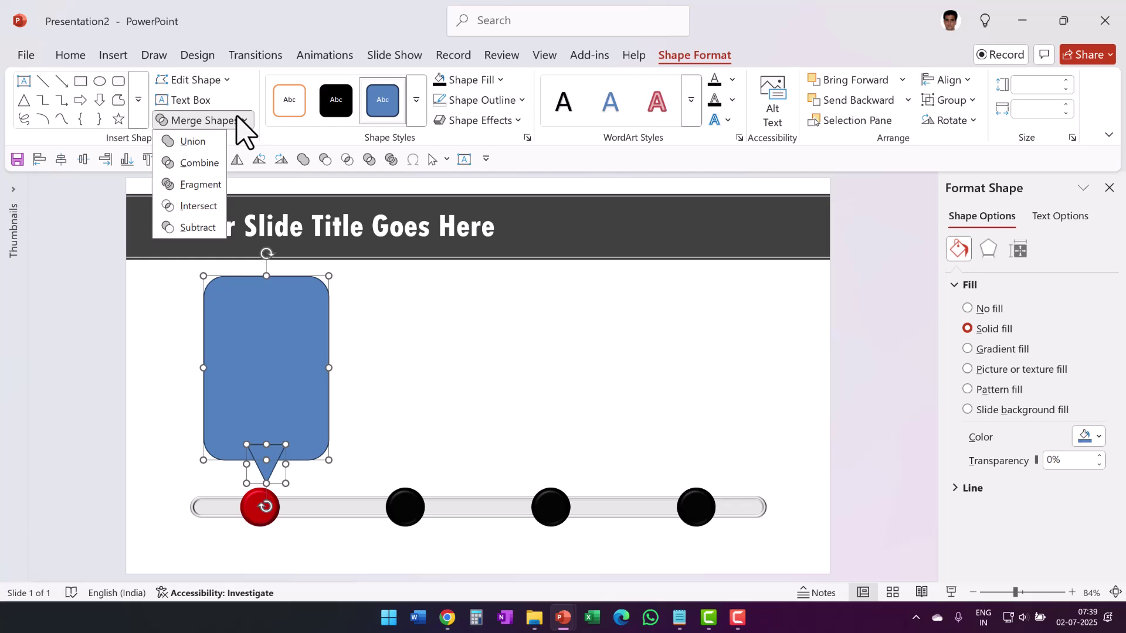
{"action": "left_click", "coordinate": [197, 143]}
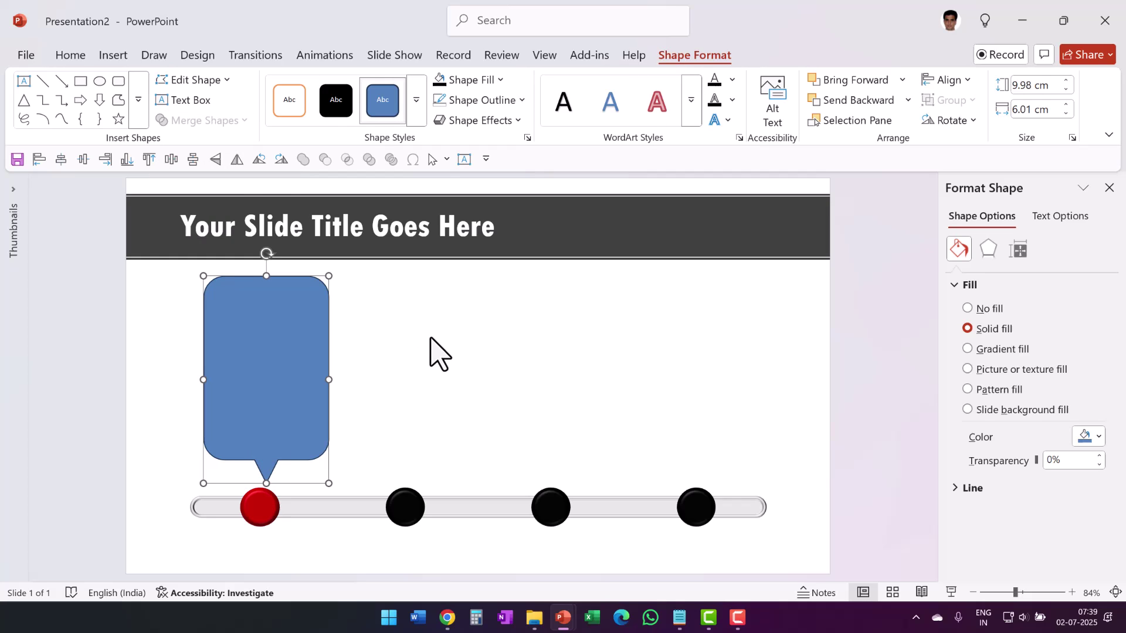
Copy the callout above the second, third and fourth buttons.
{"action": "left_click_drag", "start_coordinate": [299, 354], "coordinate": [295, 355]}
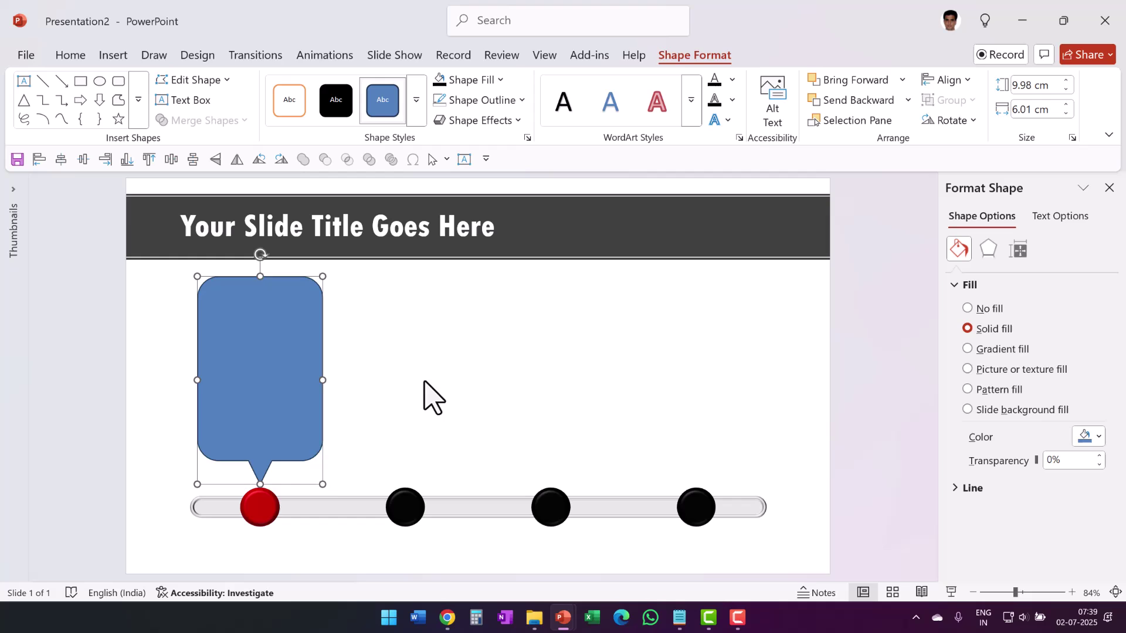
{"action": "left_click_drag", "start_coordinate": [276, 377], "coordinate": [414, 365]}
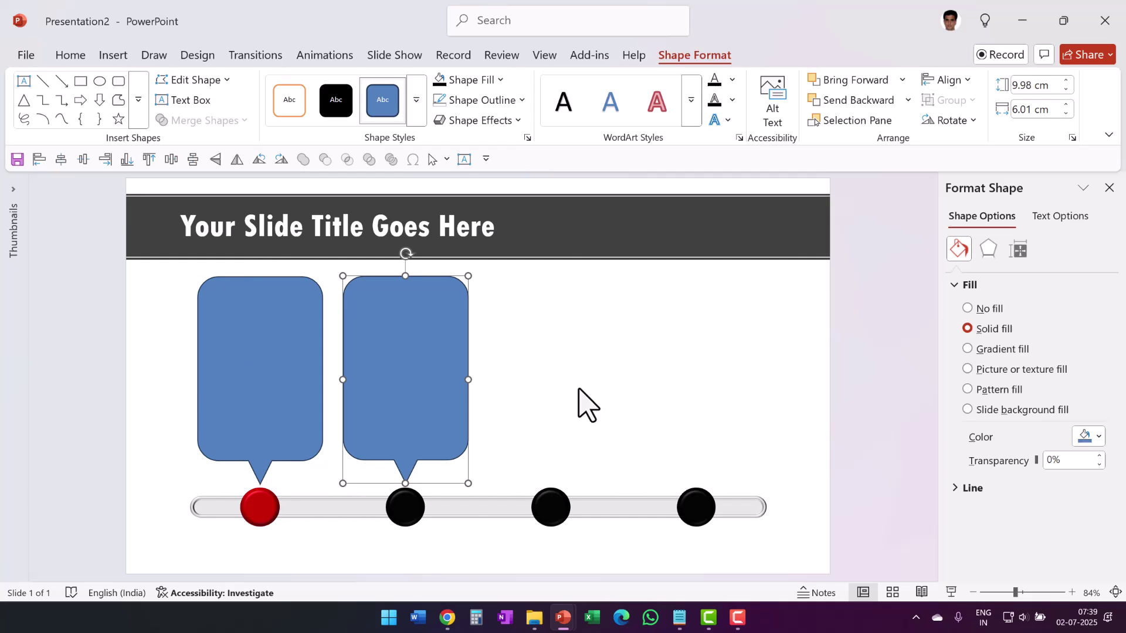
{"action": "key", "text": "ctrl+d"}
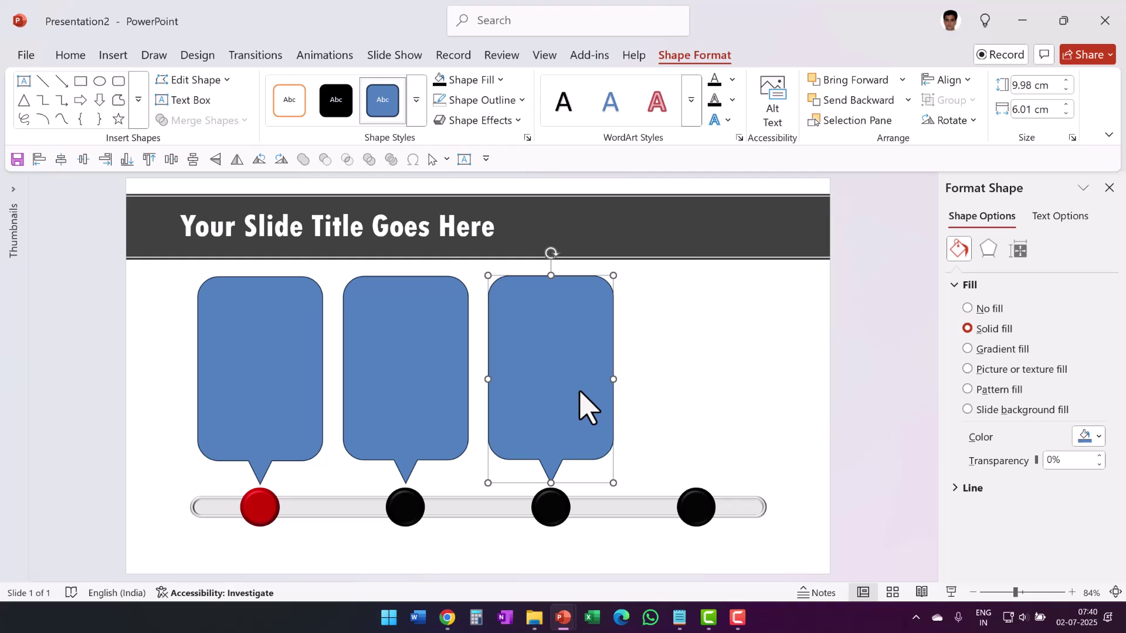
{"action": "key", "text": "ctrl+d"}
Select all four callouts and align their tops.
{"action": "left_click", "coordinate": [542, 402], "text": "shift"}
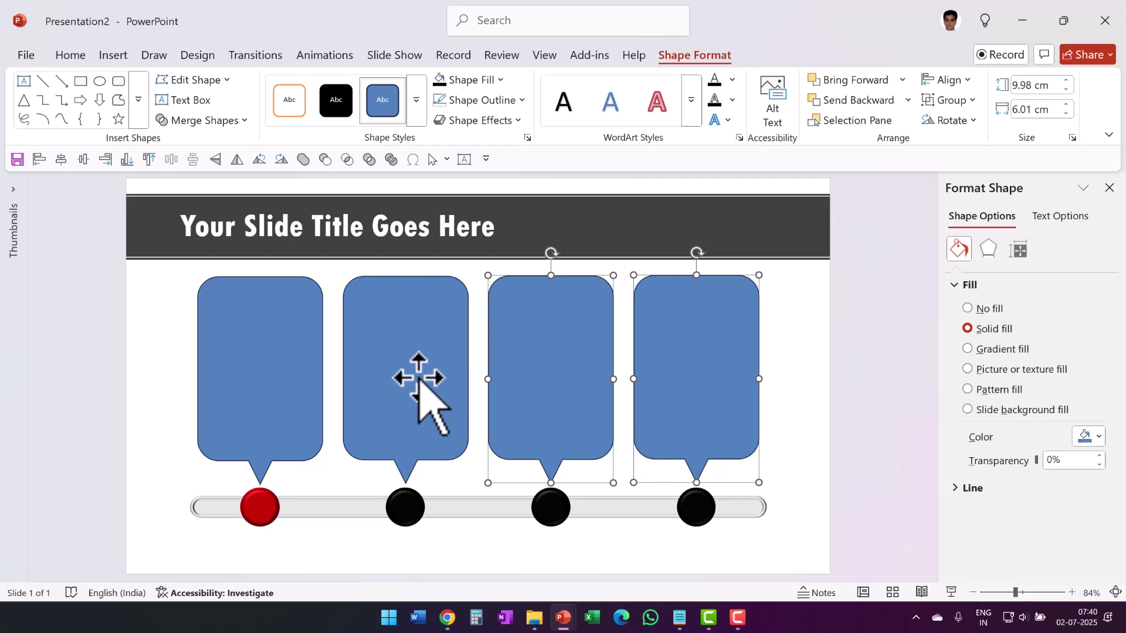
{"action": "left_click", "coordinate": [418, 378], "text": "shift"}
{"action": "left_click", "coordinate": [309, 364], "text": "shift"}
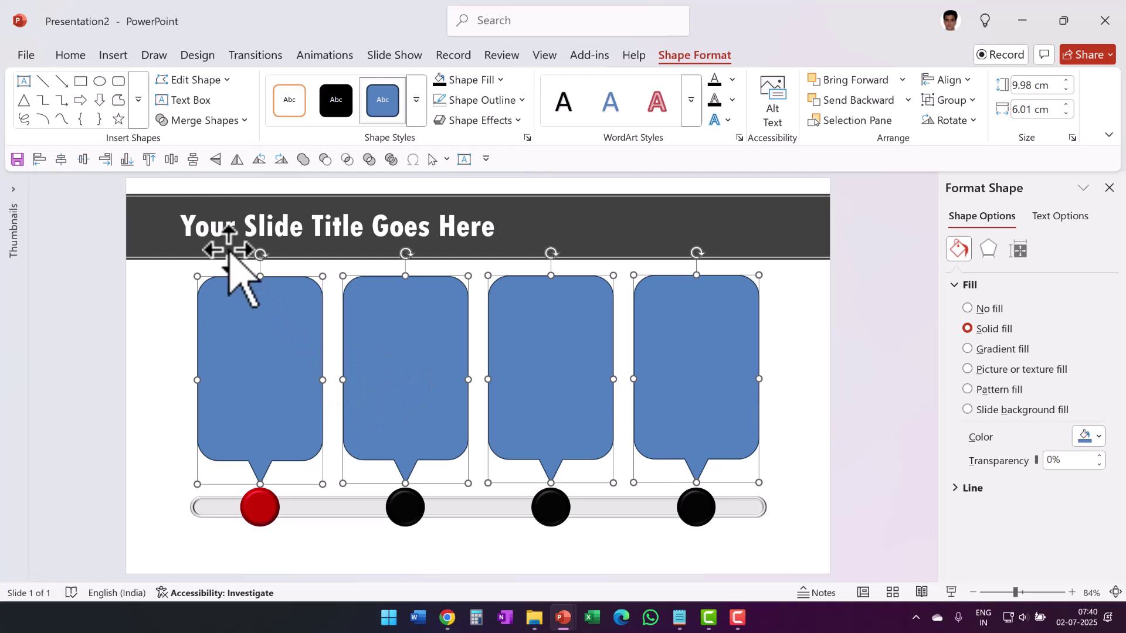
{"action": "left_click", "coordinate": [150, 162]}
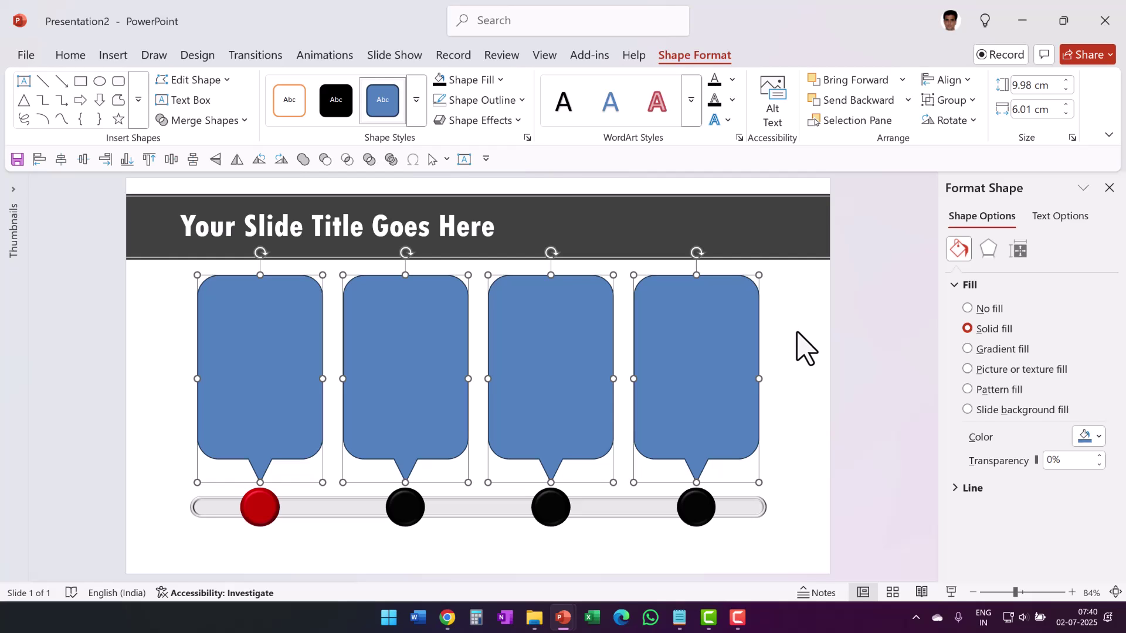
Remove the callouts' outlines and give them a bottom-left outer shadow.
{"action": "left_click", "coordinate": [508, 101]}
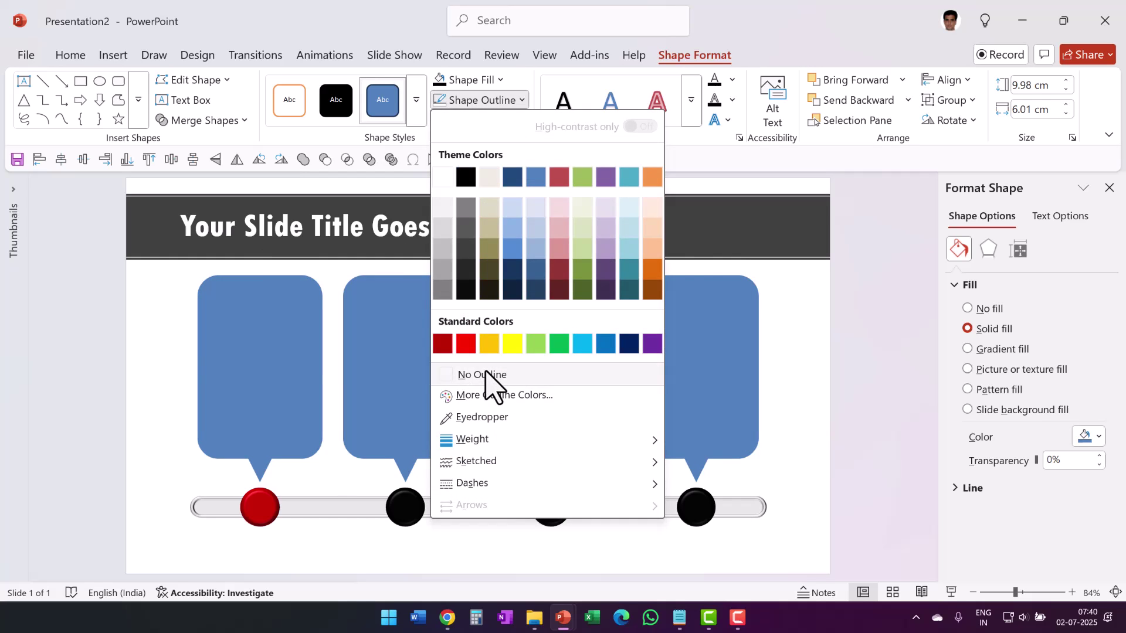
{"action": "left_click", "coordinate": [488, 375]}
{"action": "left_click", "coordinate": [505, 121]}
{"action": "mouse_move", "coordinate": [493, 185]}
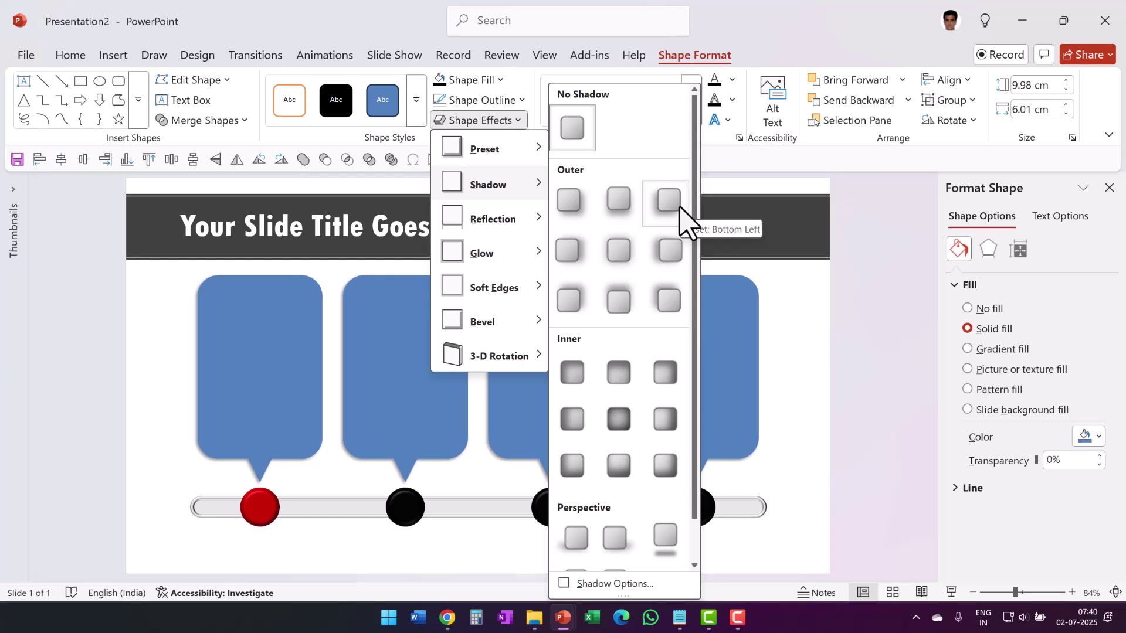
{"action": "left_click", "coordinate": [682, 218]}
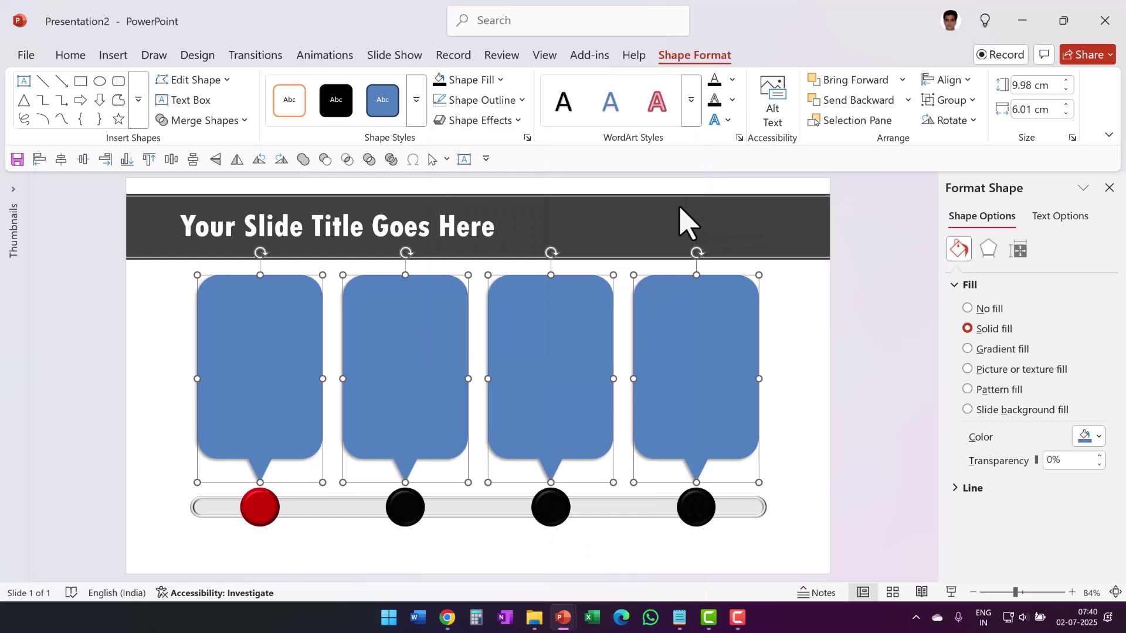
{"action": "left_click", "coordinate": [786, 281]}
Fill the first callout light pink and the second light orange.
{"action": "left_click", "coordinate": [276, 379]}
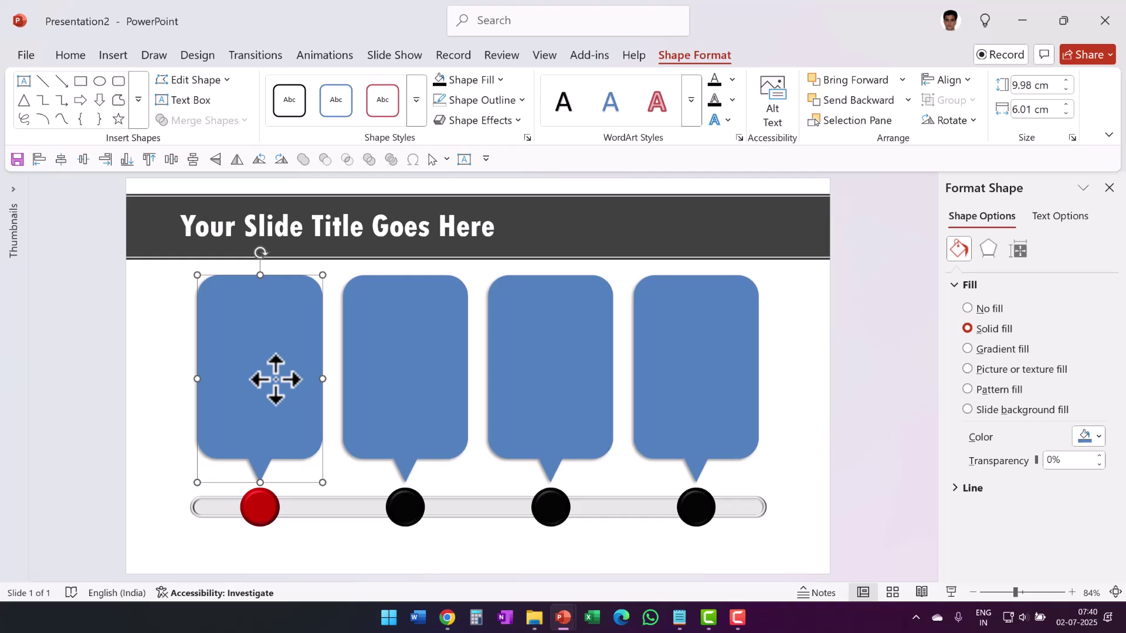
{"action": "left_click", "coordinate": [500, 80]}
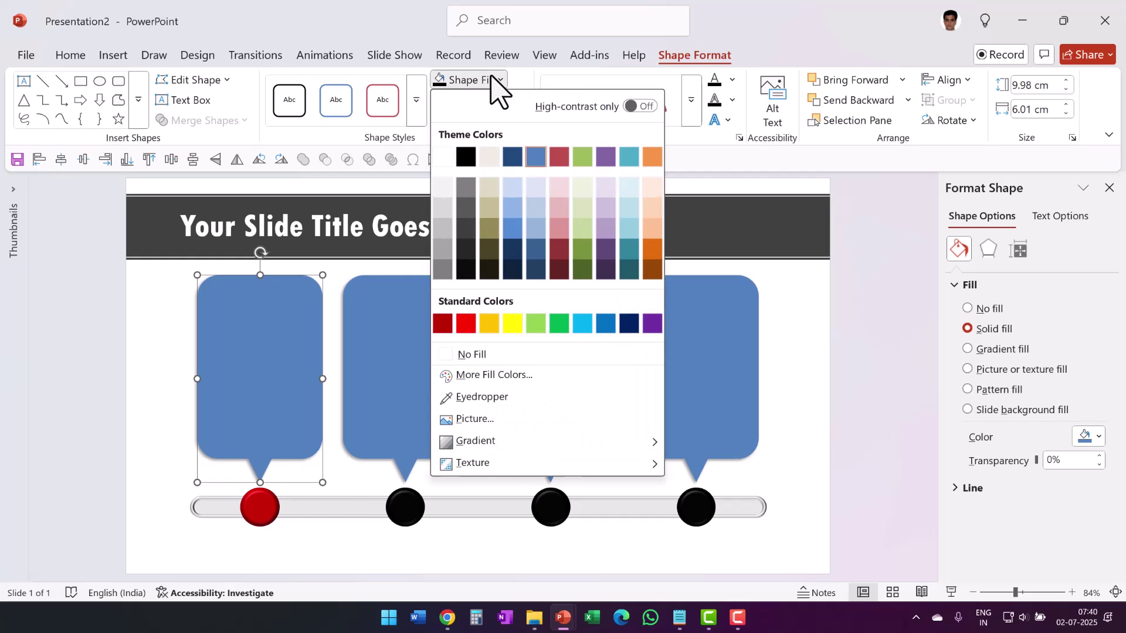
{"action": "left_click", "coordinate": [558, 188]}
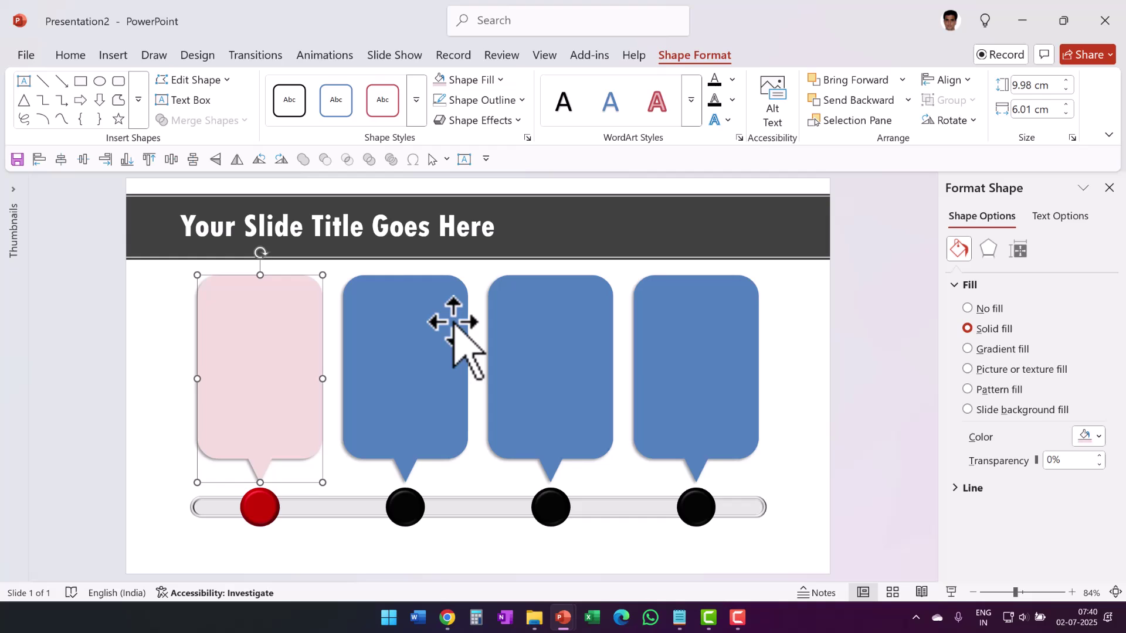
{"action": "left_click", "coordinate": [427, 337]}
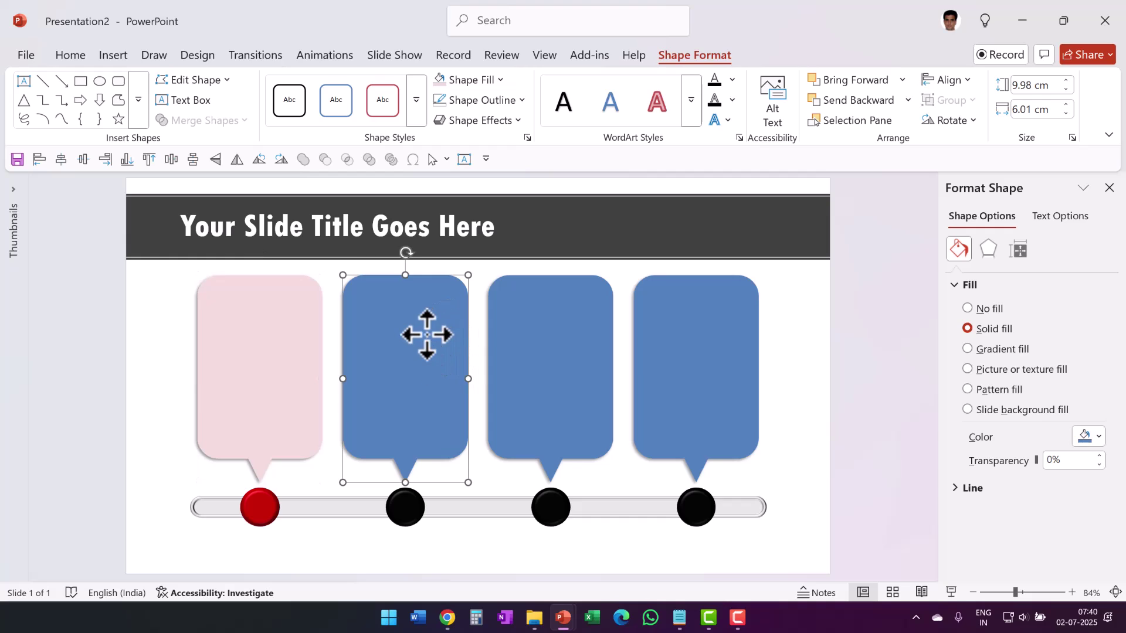
{"action": "left_click", "coordinate": [489, 82]}
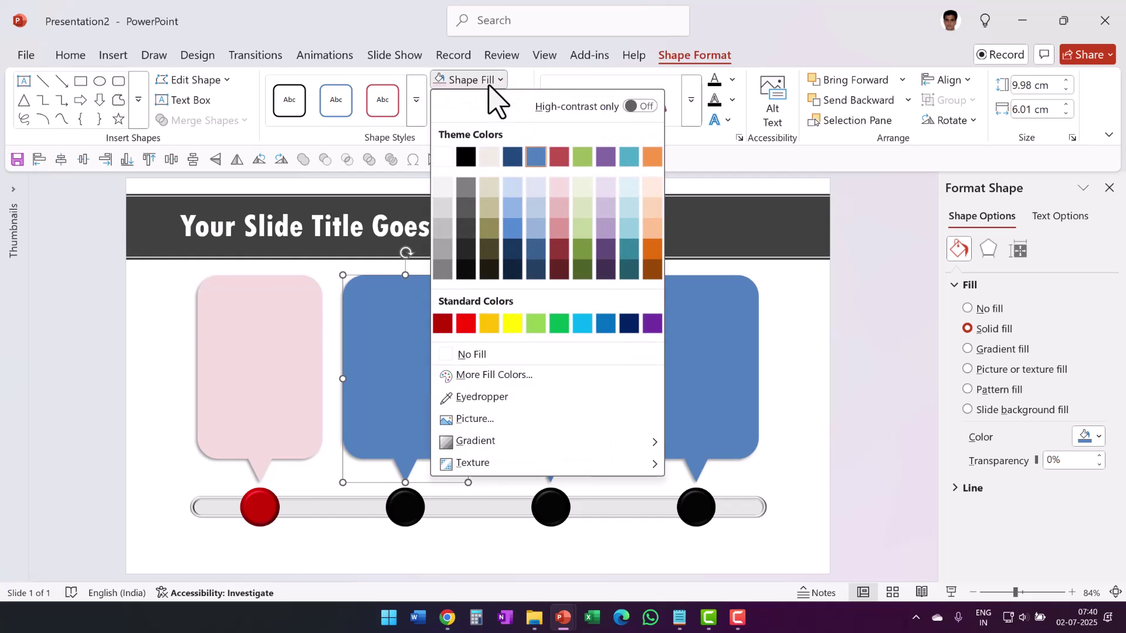
{"action": "left_click", "coordinate": [650, 188]}
Fill the third callout light blue and the fourth pale green.
{"action": "left_click", "coordinate": [514, 311]}
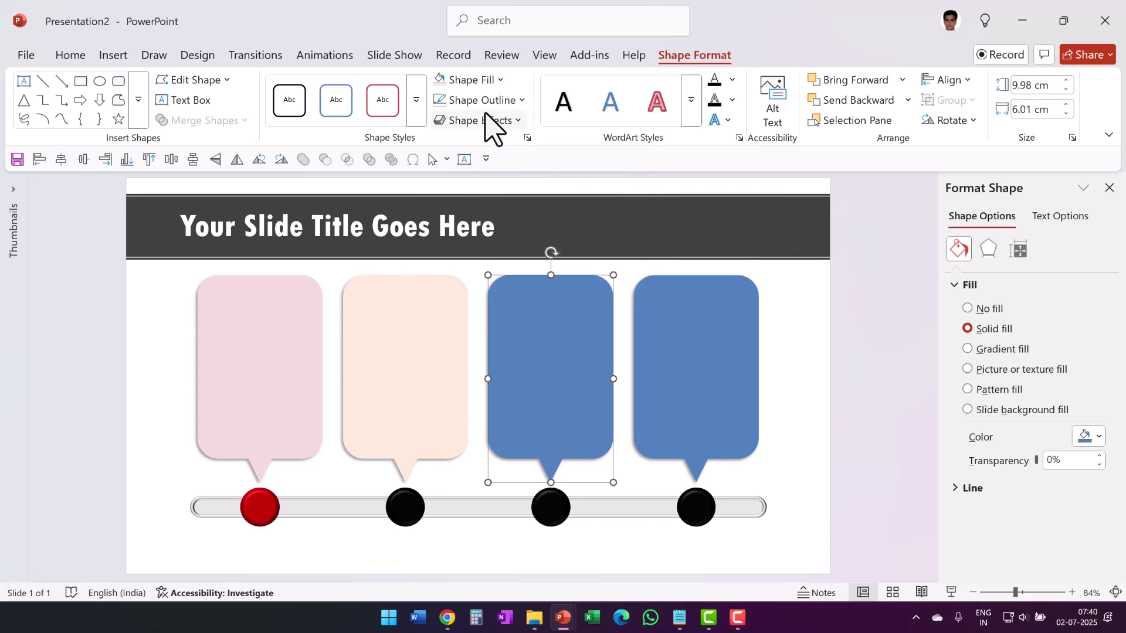
{"action": "left_click", "coordinate": [489, 81]}
{"action": "left_click", "coordinate": [629, 188]}
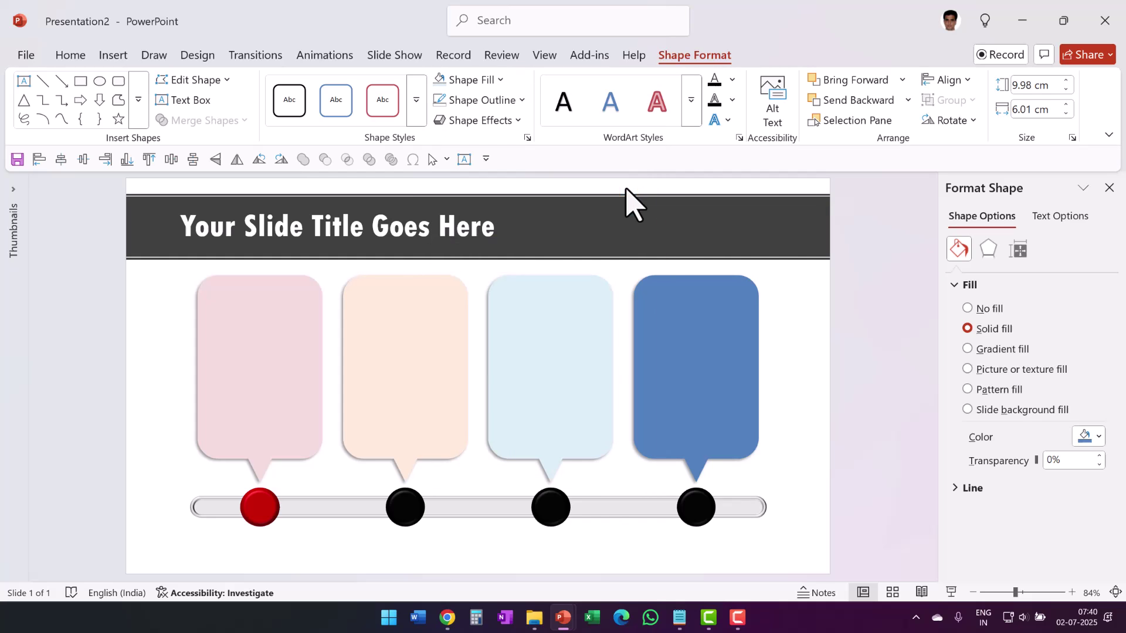
{"action": "left_click", "coordinate": [666, 301]}
{"action": "left_click", "coordinate": [472, 81]}
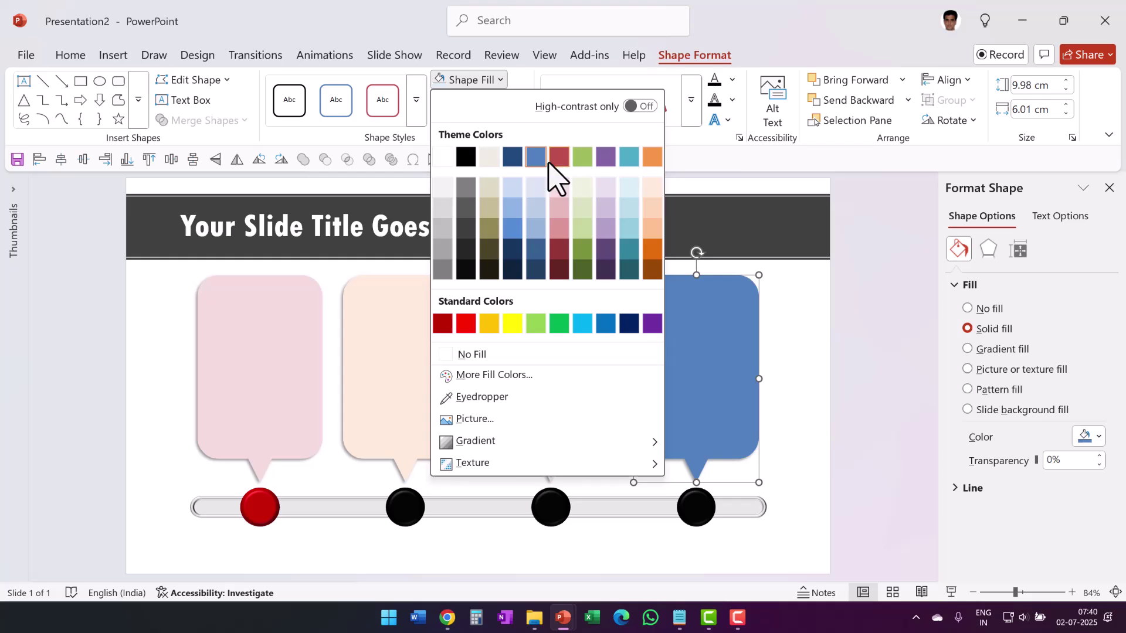
{"action": "left_click", "coordinate": [582, 187]}
{"action": "left_click", "coordinate": [792, 384]}
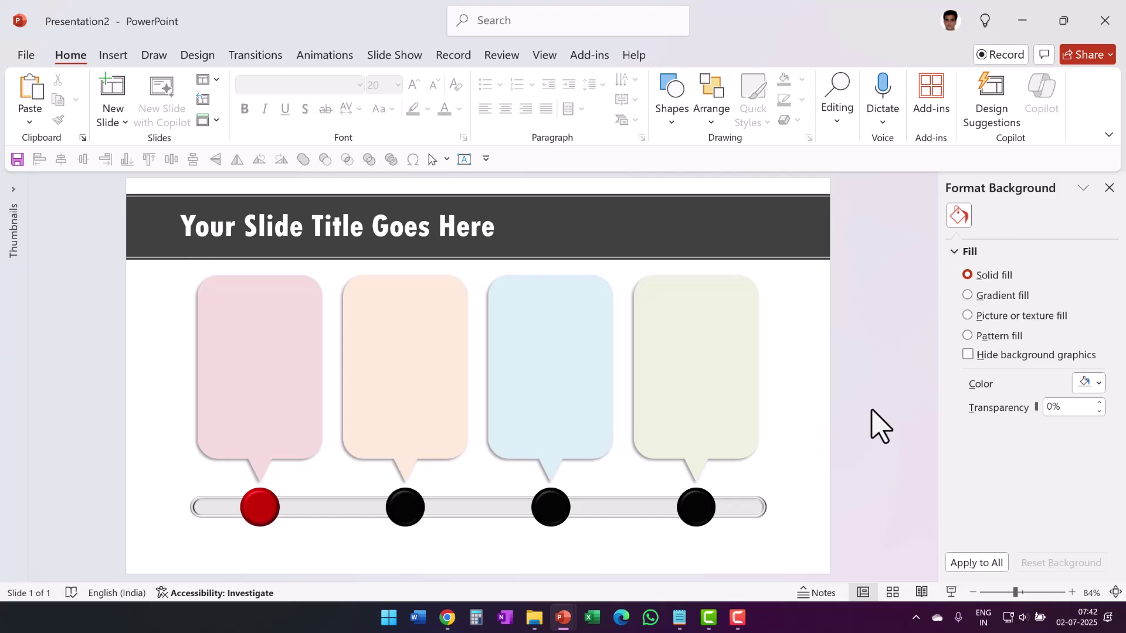
Paste the sample text box onto the pink callout and duplicate it onto the peach, blue and green callouts.
{"action": "key", "text": "ctrl+v"}
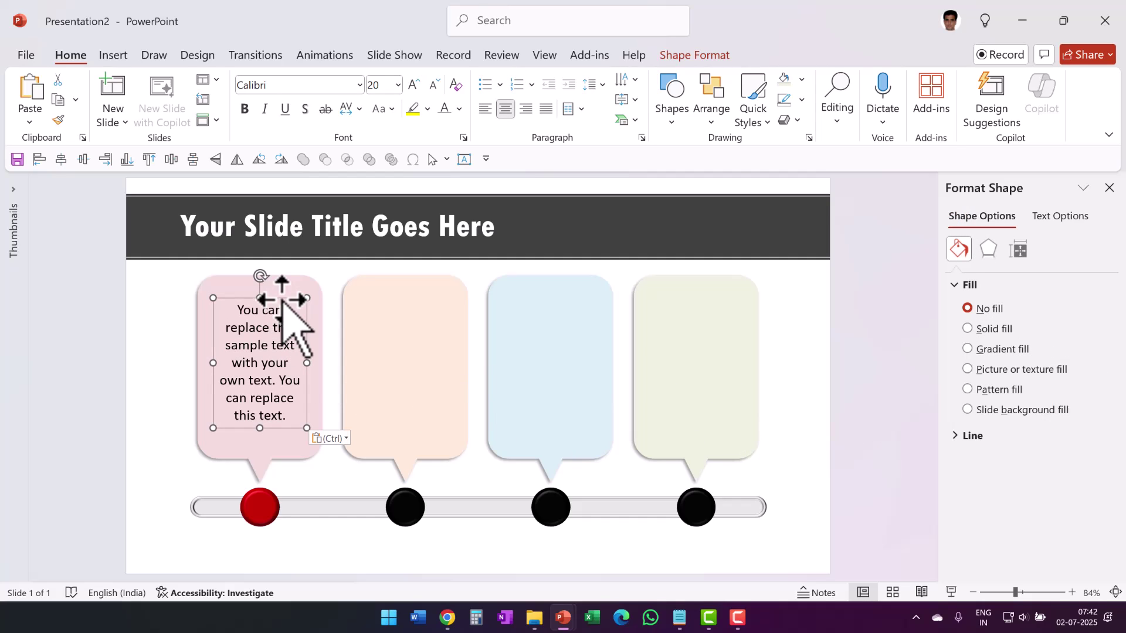
{"action": "key", "text": "ctrl+d"}
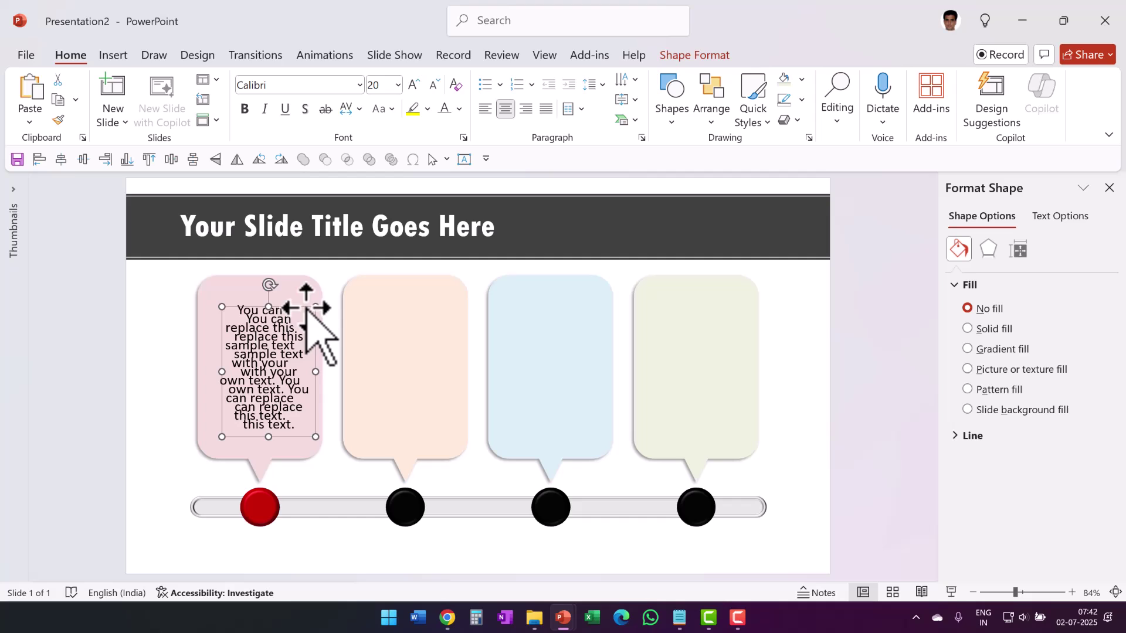
{"action": "left_click_drag", "start_coordinate": [307, 307], "coordinate": [441, 299]}
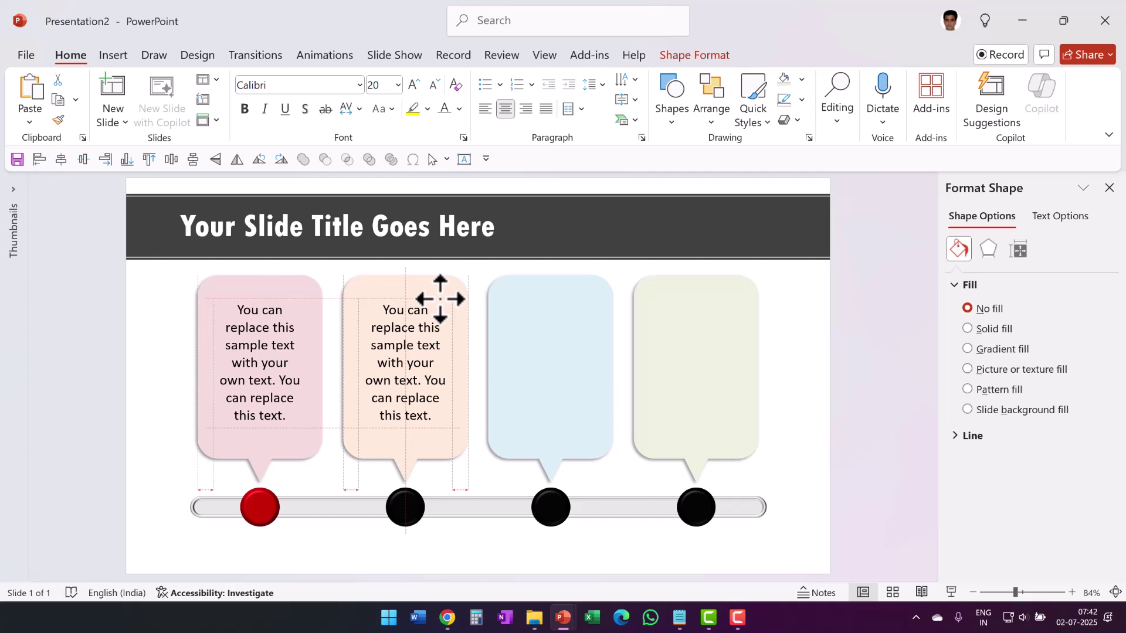
{"action": "left_click_drag", "start_coordinate": [441, 299], "coordinate": [440, 299]}
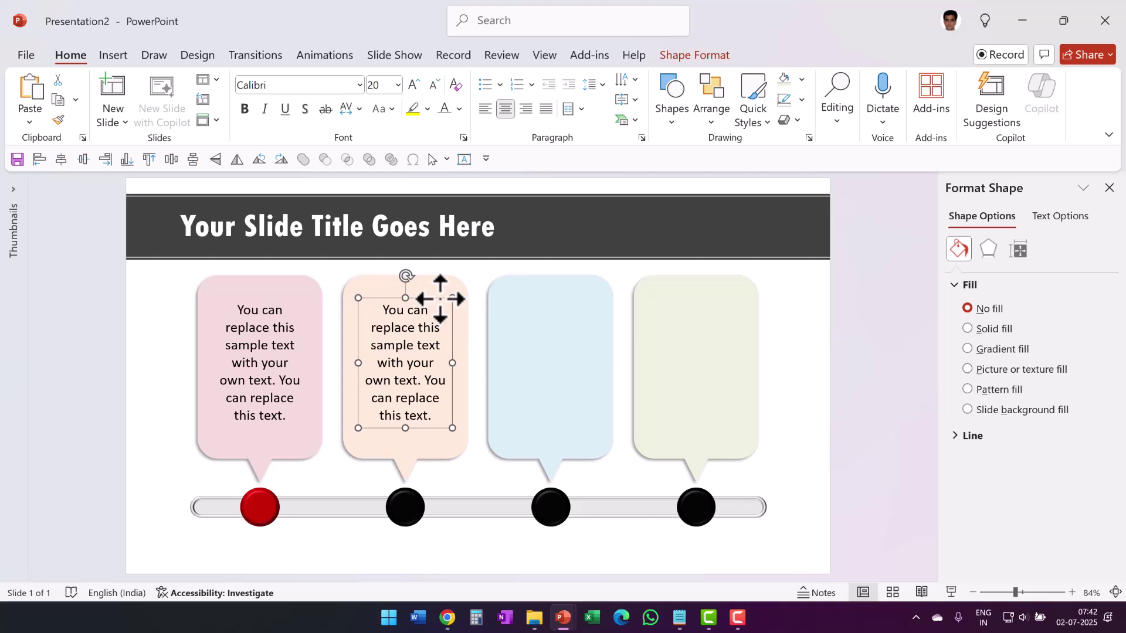
{"action": "key", "text": "ctrl+d"}
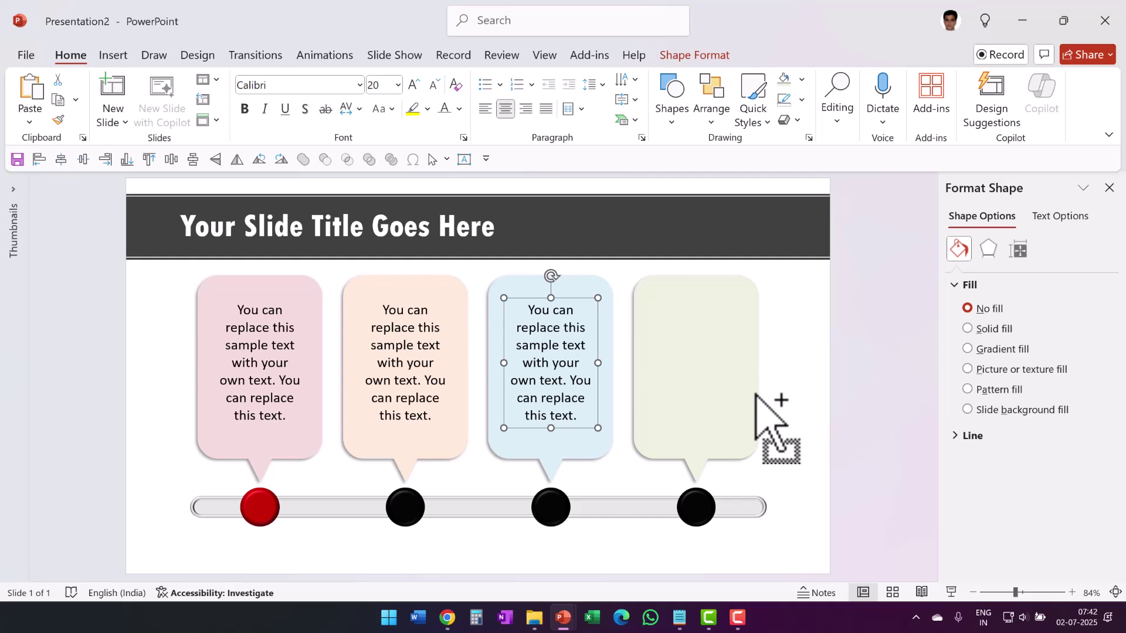
{"action": "key", "text": "ctrl+d"}
{"action": "left_click", "coordinate": [117, 276]}
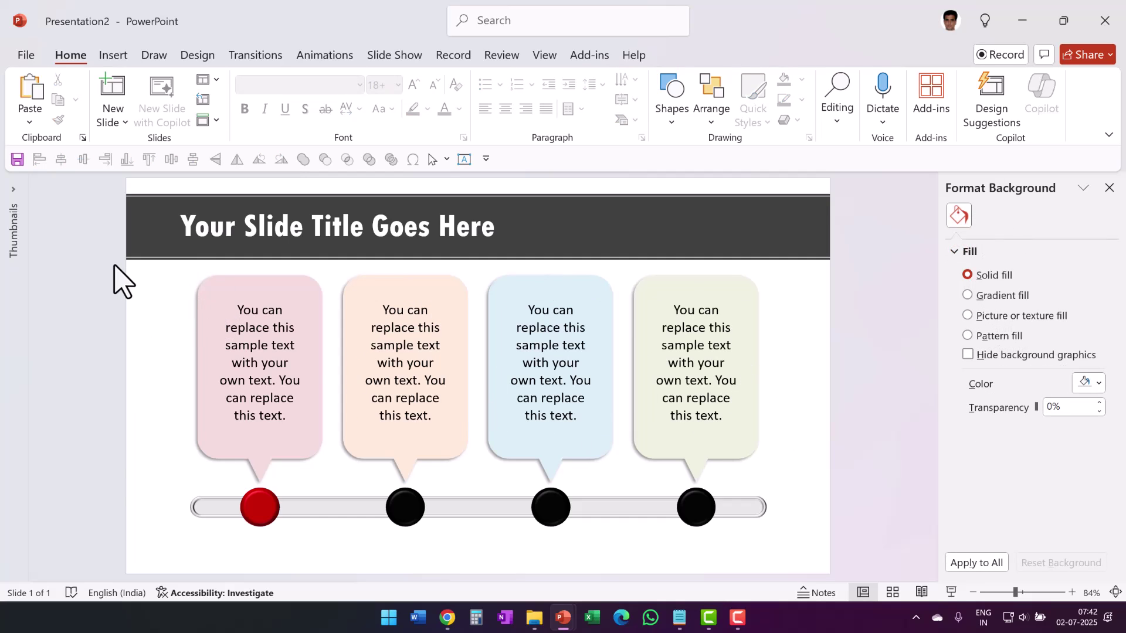
{"action": "left_click_drag", "start_coordinate": [103, 256], "coordinate": [356, 503]}
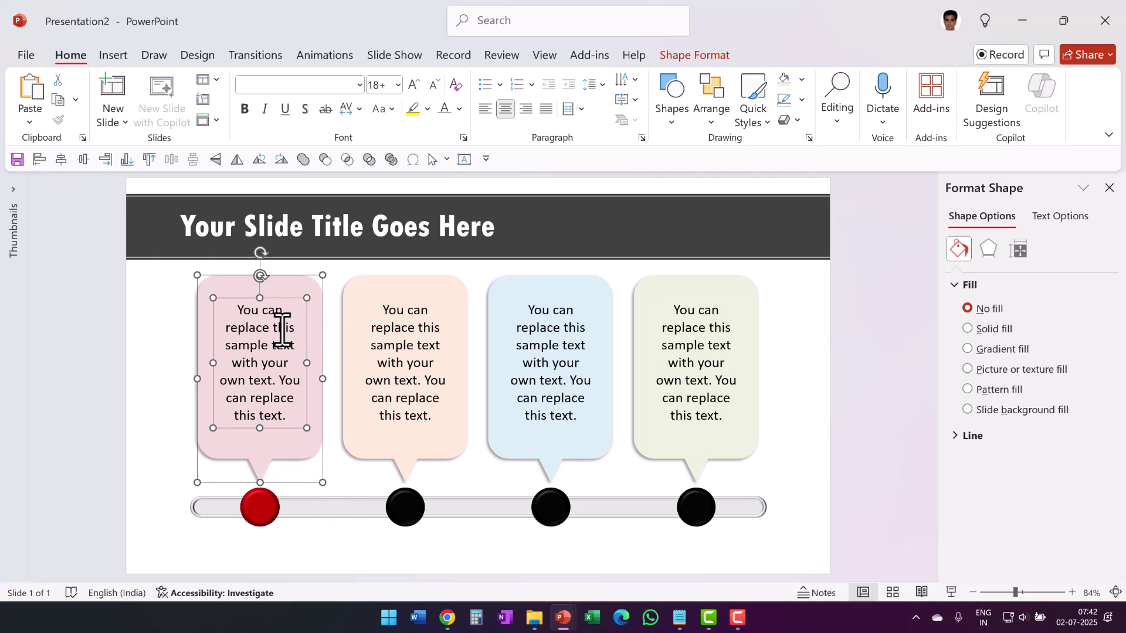
Group each of the pink, peach, blue and green callouts with its sample text box.
{"action": "key", "text": "ctrl+g"}
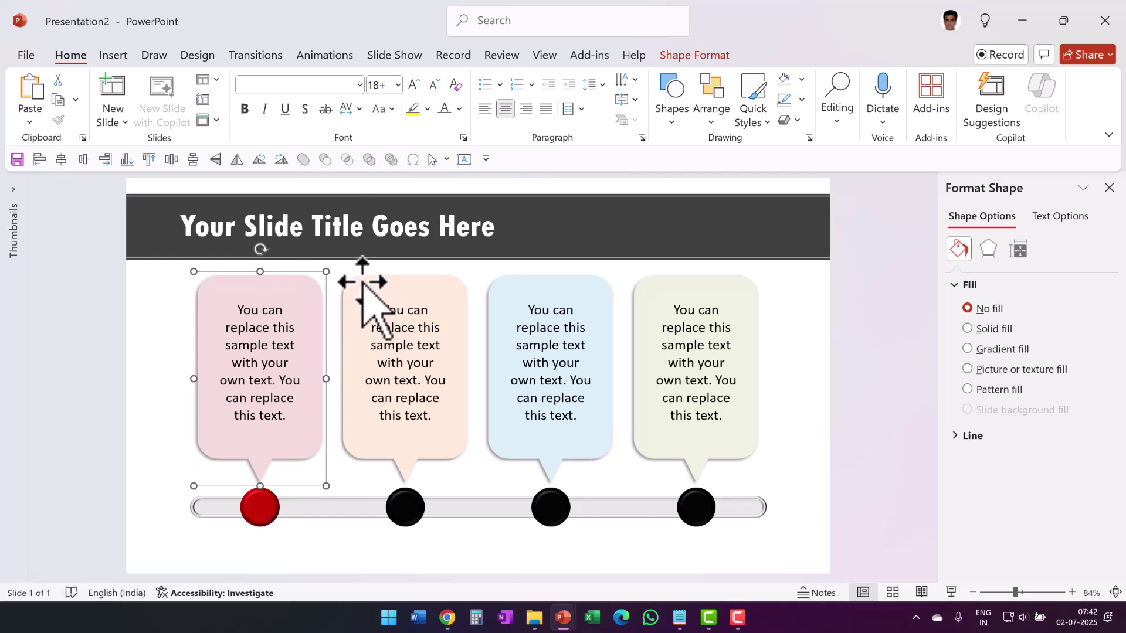
{"action": "left_click", "coordinate": [792, 377]}
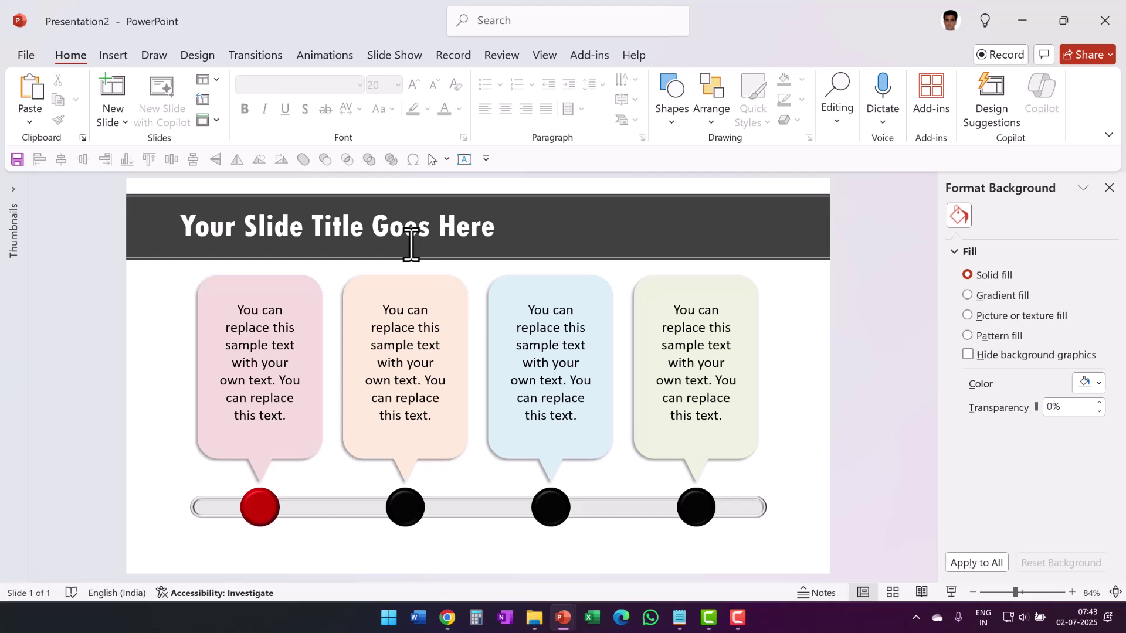
{"action": "left_click", "coordinate": [448, 284]}
{"action": "left_click", "coordinate": [420, 319]}
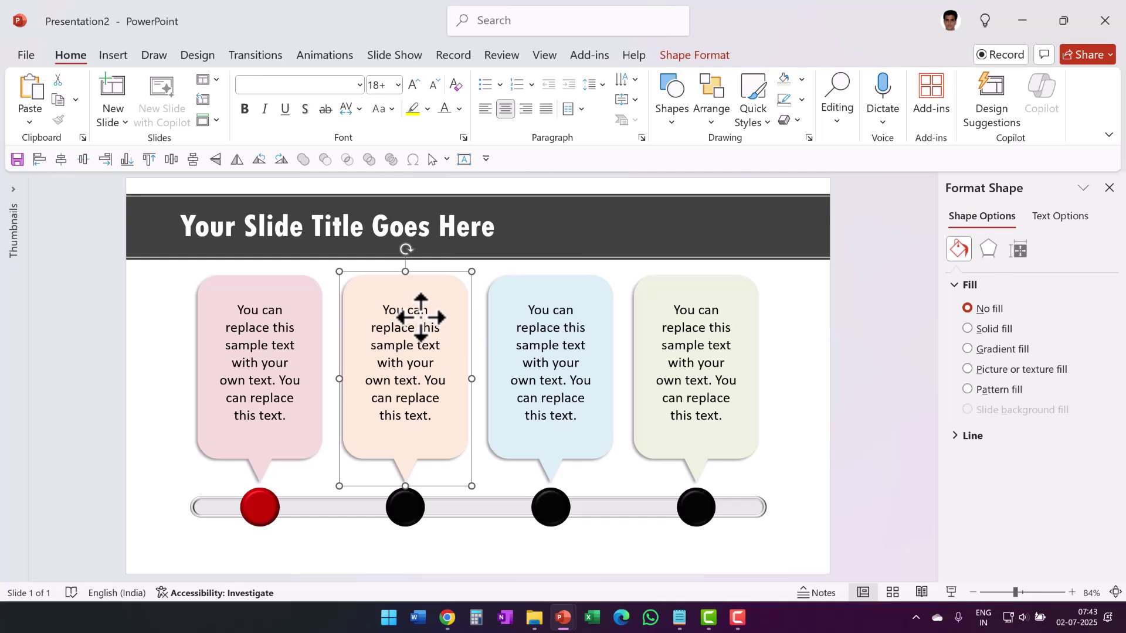
{"action": "left_click", "coordinate": [569, 287]}
{"action": "left_click", "coordinate": [560, 305], "text": "shift"}
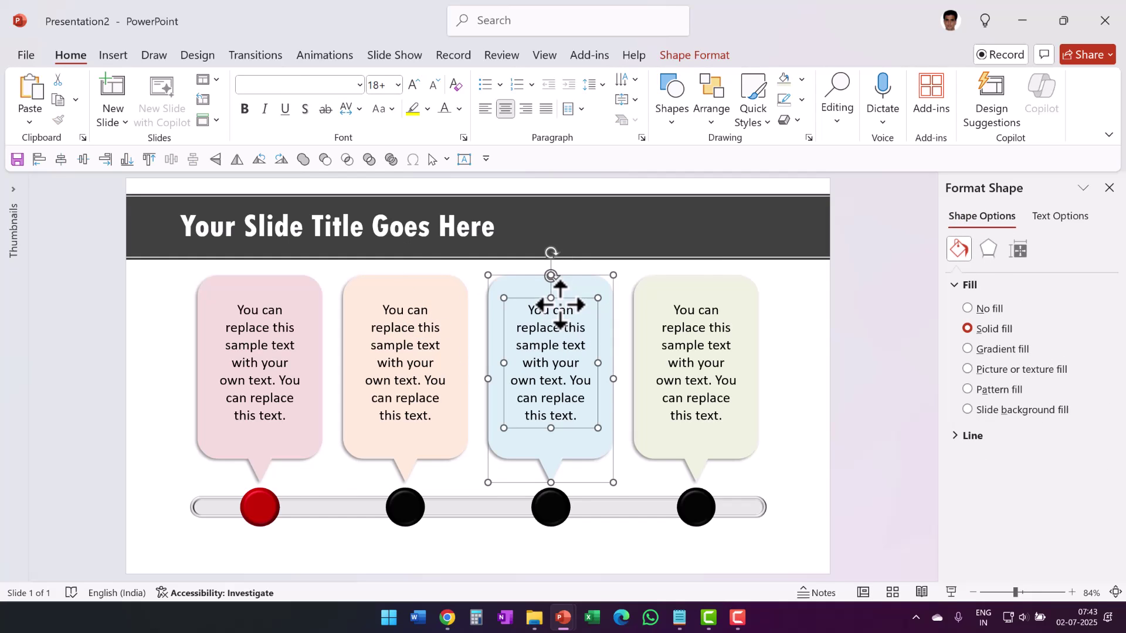
{"action": "left_click", "coordinate": [729, 282]}
{"action": "left_click", "coordinate": [704, 322], "text": "shift"}
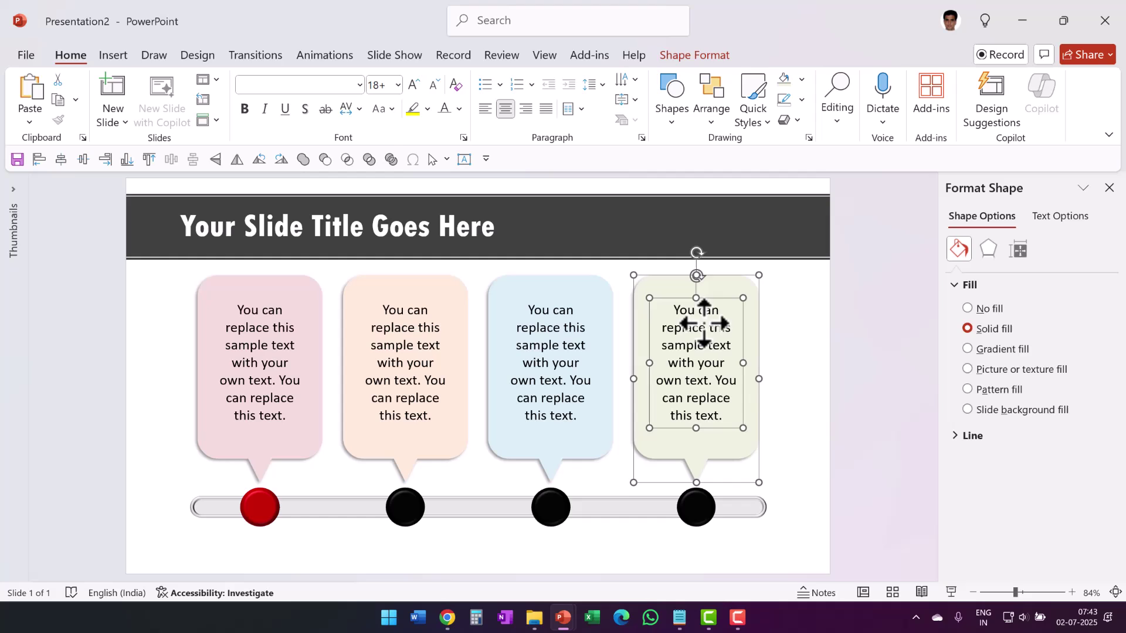
{"action": "left_click", "coordinate": [821, 370]}
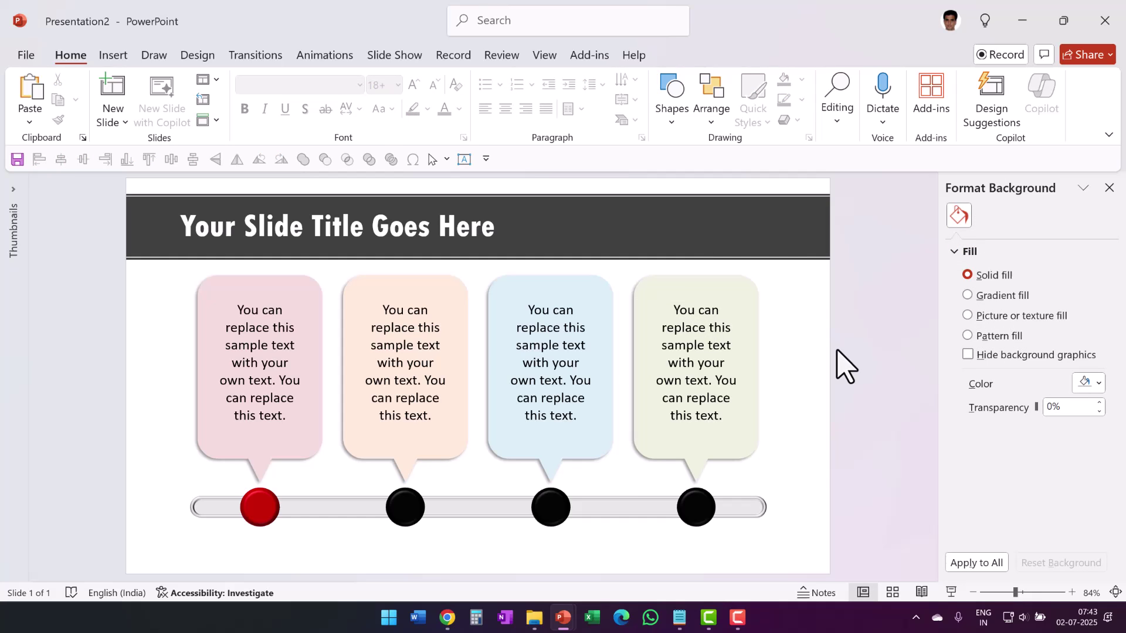
Open the Animation Pane and give the red button a Basic Zoom entrance.
{"action": "left_click", "coordinate": [1109, 187]}
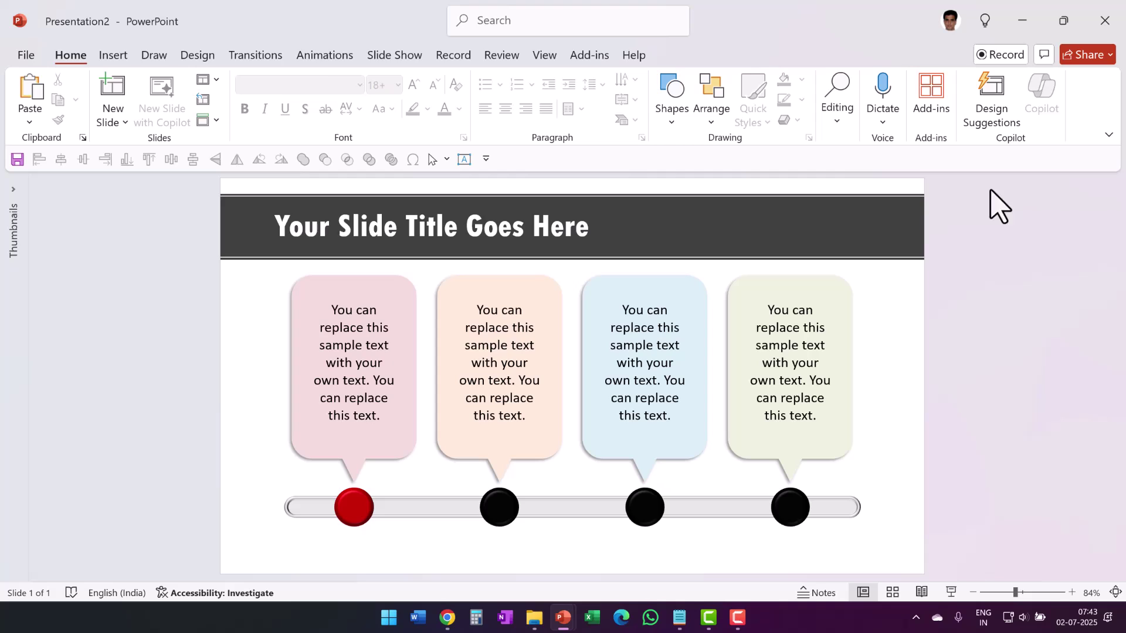
{"action": "left_click", "coordinate": [316, 56]}
{"action": "left_click", "coordinate": [742, 81]}
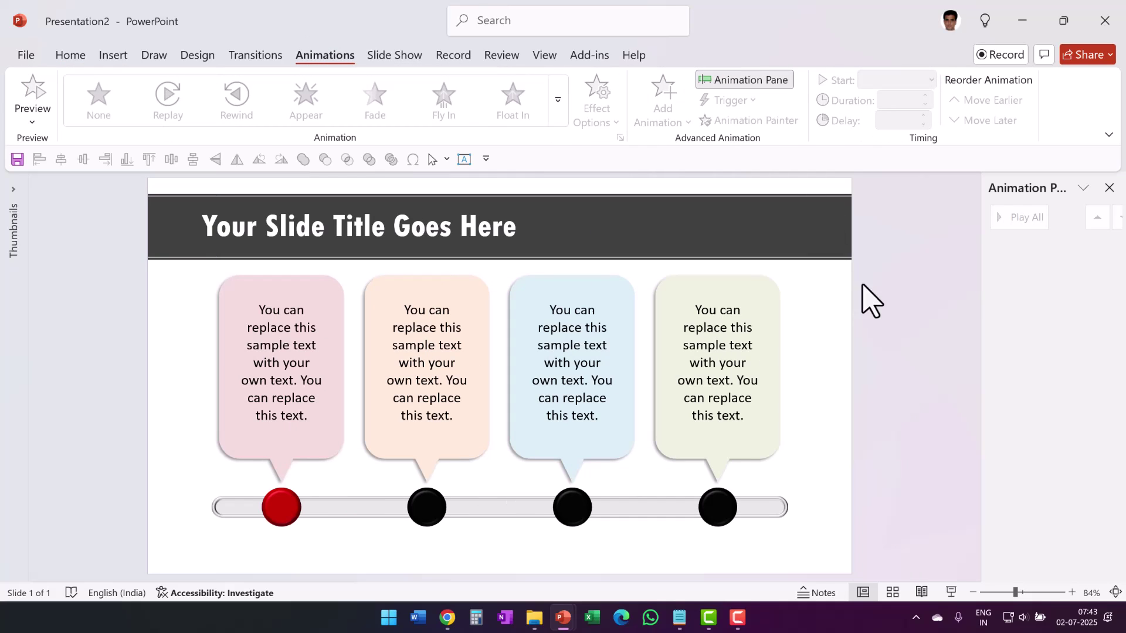
{"action": "left_click", "coordinate": [277, 505]}
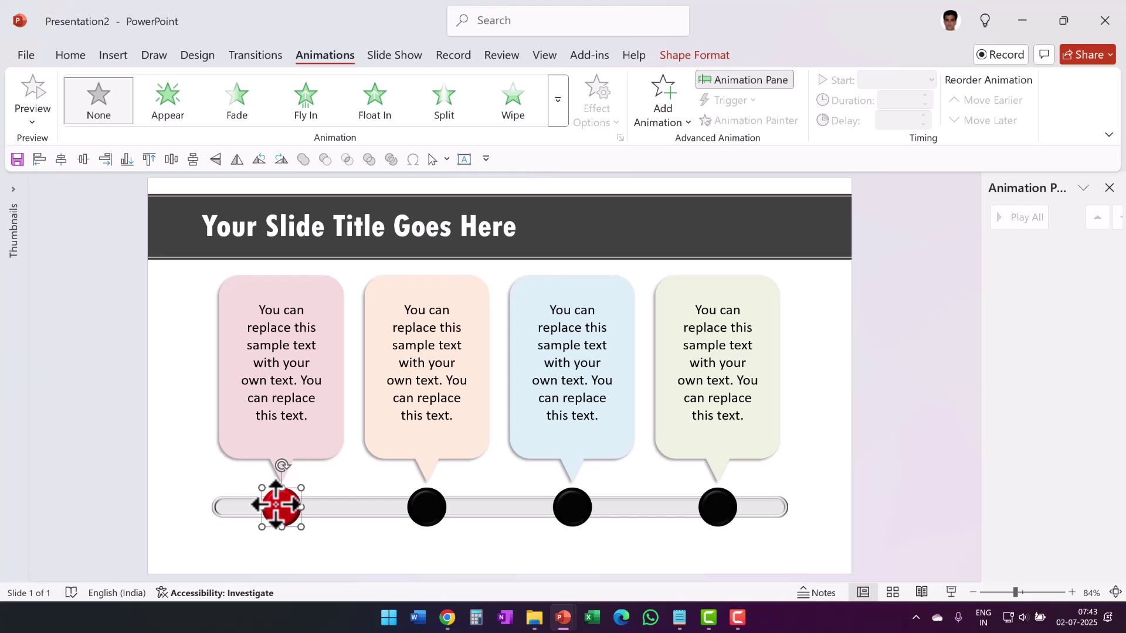
{"action": "left_click", "coordinate": [558, 117]}
{"action": "scroll", "coordinate": [244, 466], "scroll_direction": "down", "scroll_amount": 3}
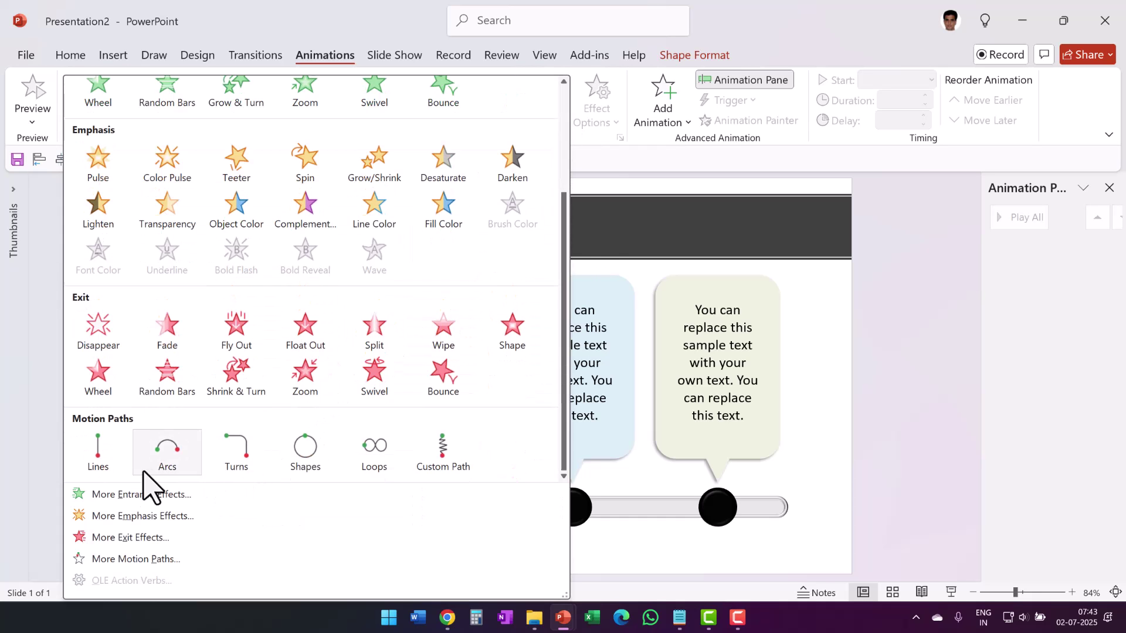
{"action": "left_click", "coordinate": [117, 494]}
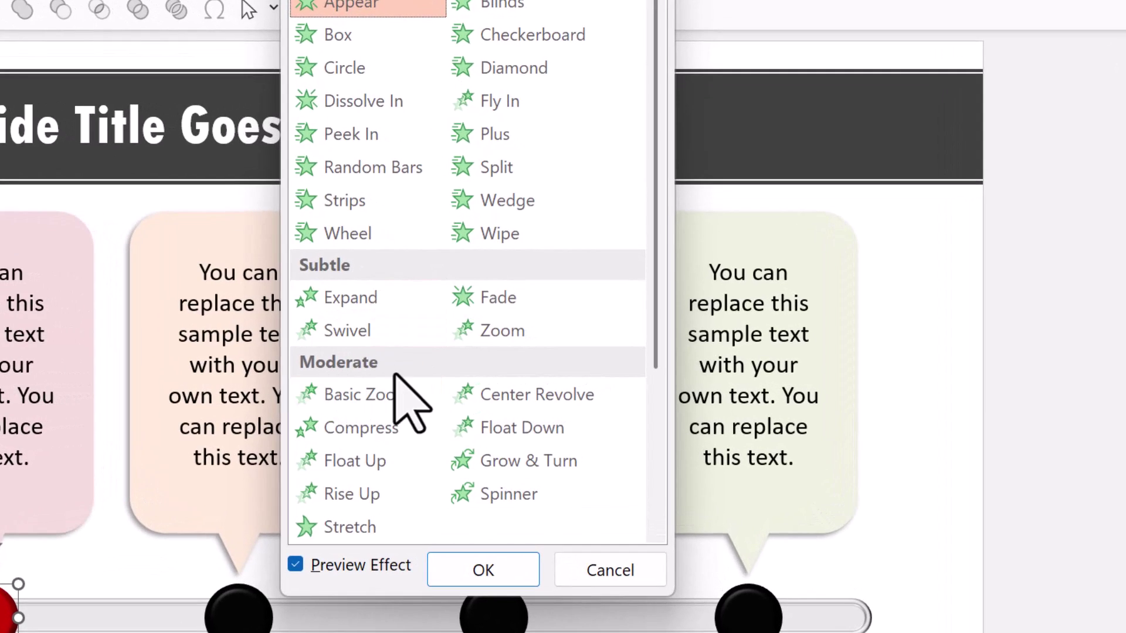
{"action": "left_click", "coordinate": [366, 396]}
{"action": "left_click", "coordinate": [472, 566]}
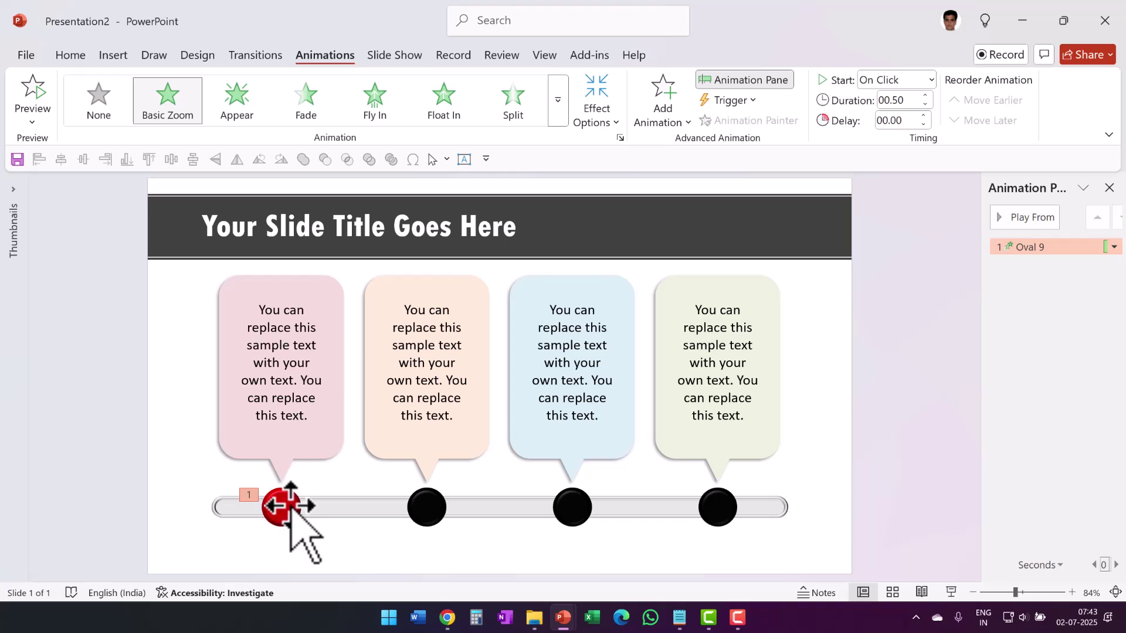
Give the pink callout group a Float In entrance starting After Previous.
{"action": "left_click", "coordinate": [336, 352]}
{"action": "left_click", "coordinate": [404, 118]}
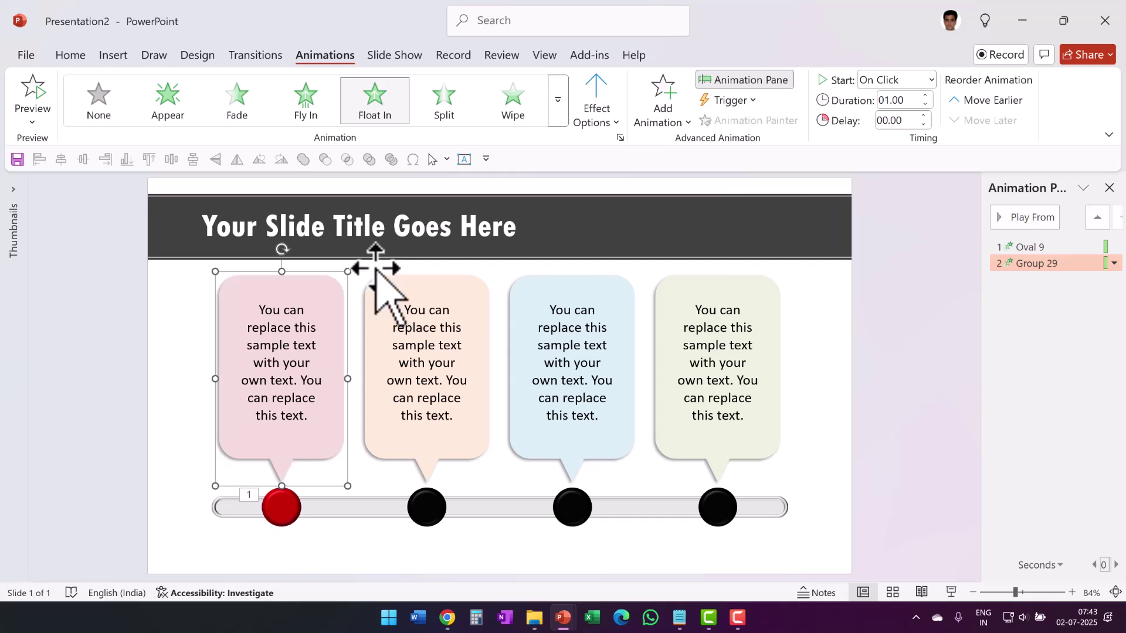
{"action": "left_click", "coordinate": [902, 82]}
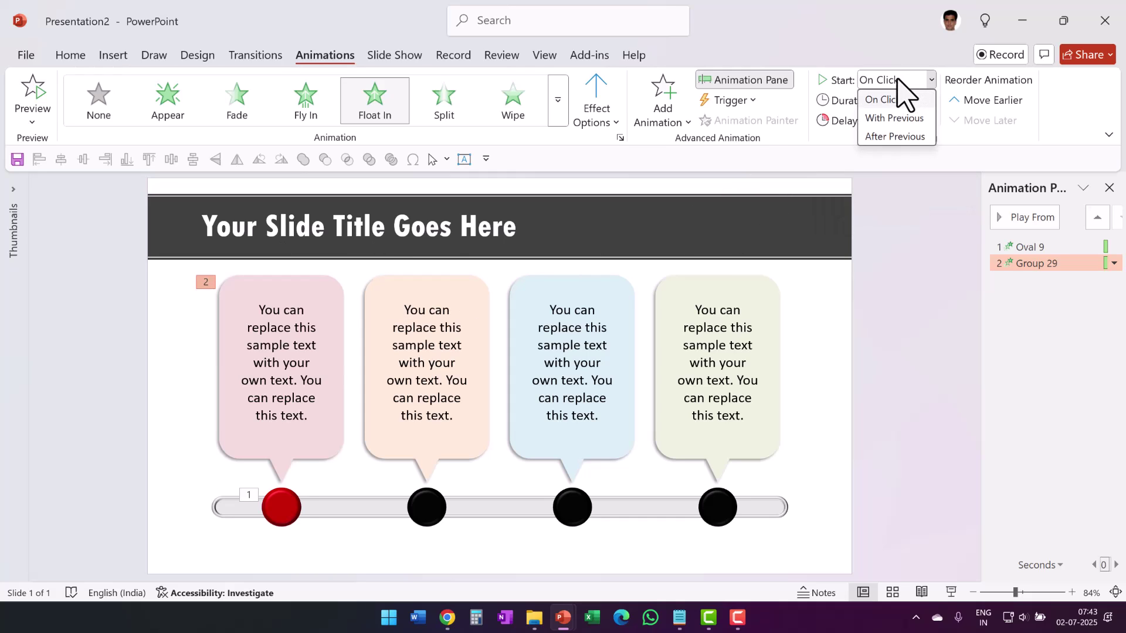
{"action": "left_click", "coordinate": [883, 137]}
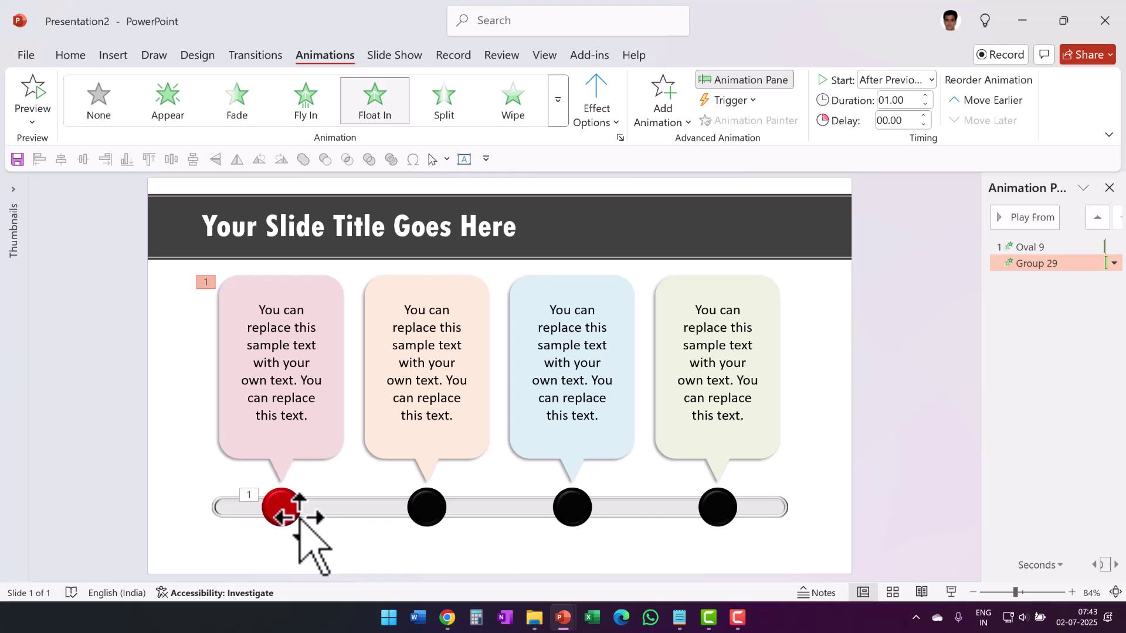
{"action": "left_click", "coordinate": [290, 511]}
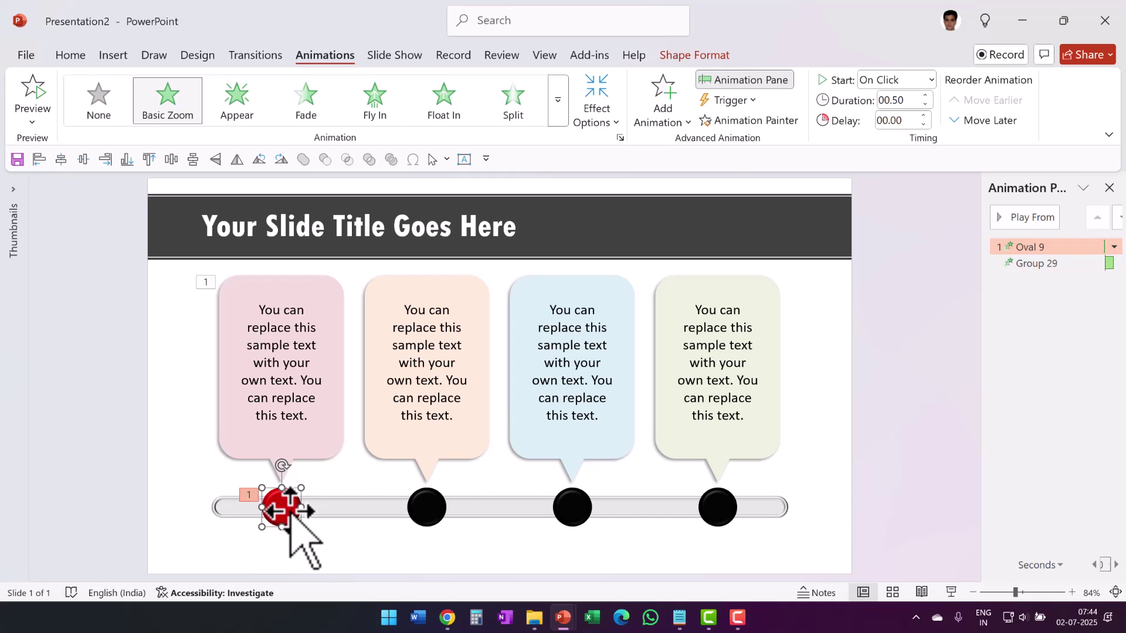
Add a rightward Lines motion path to the red button ending on the second black circle.
{"action": "left_click", "coordinate": [664, 109]}
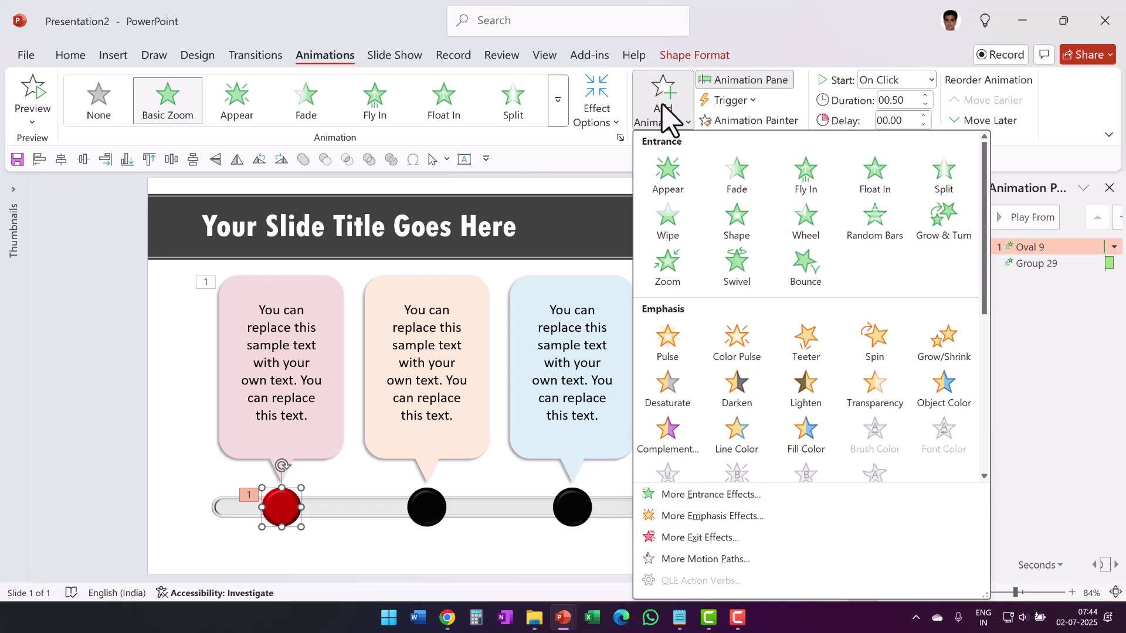
{"action": "scroll", "coordinate": [680, 434], "scroll_direction": "down", "scroll_amount": 5}
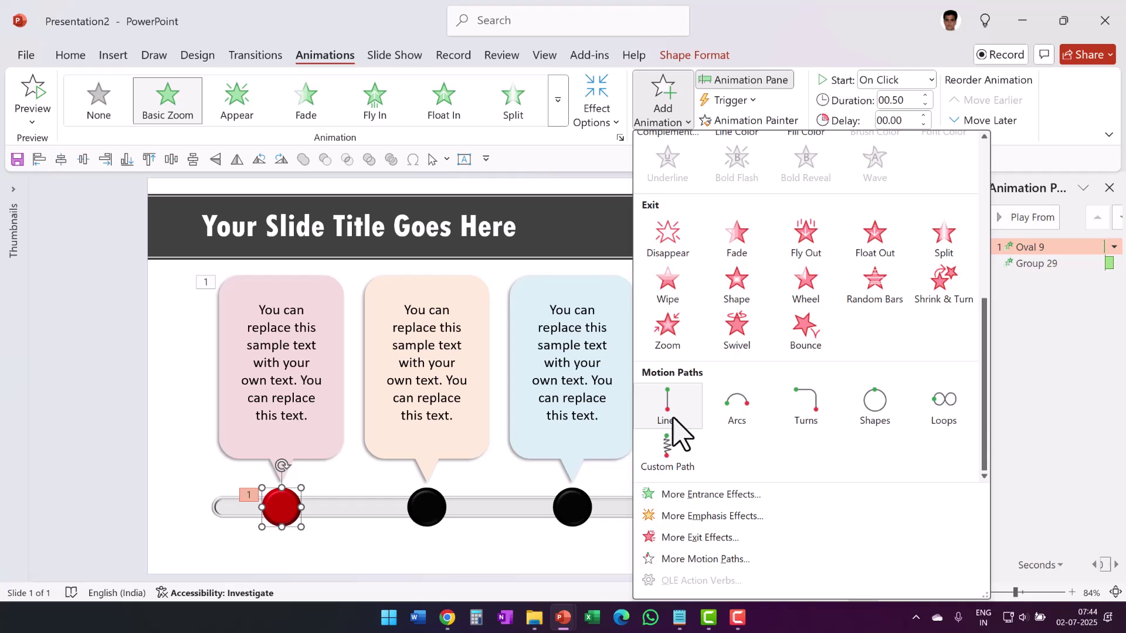
{"action": "left_click", "coordinate": [672, 422]}
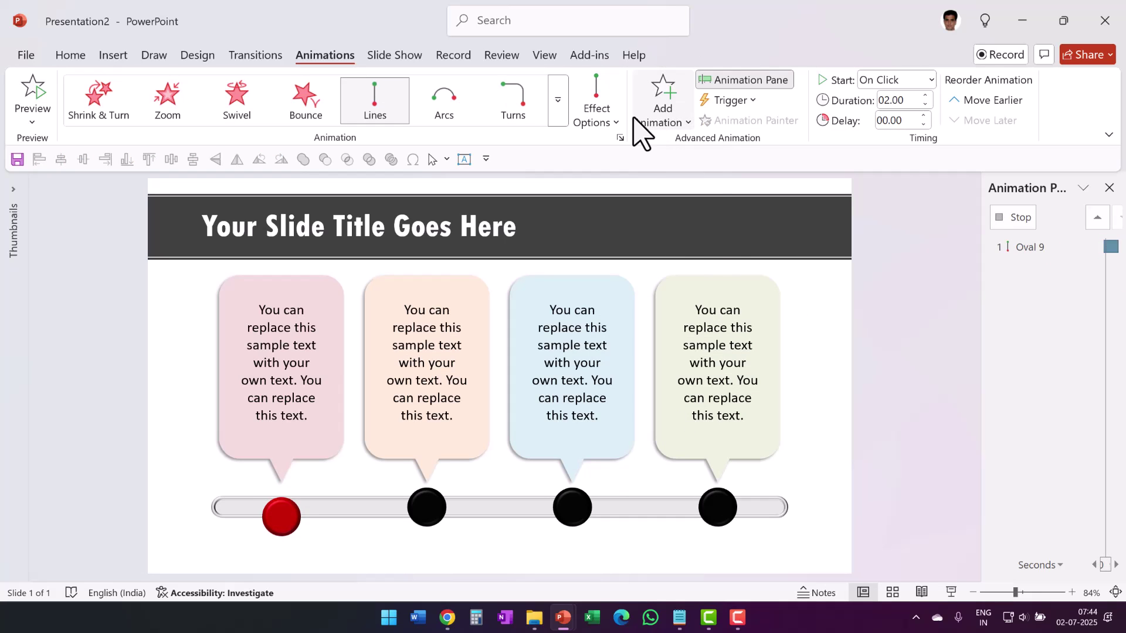
{"action": "left_click", "coordinate": [616, 113]}
{"action": "left_click", "coordinate": [634, 240]}
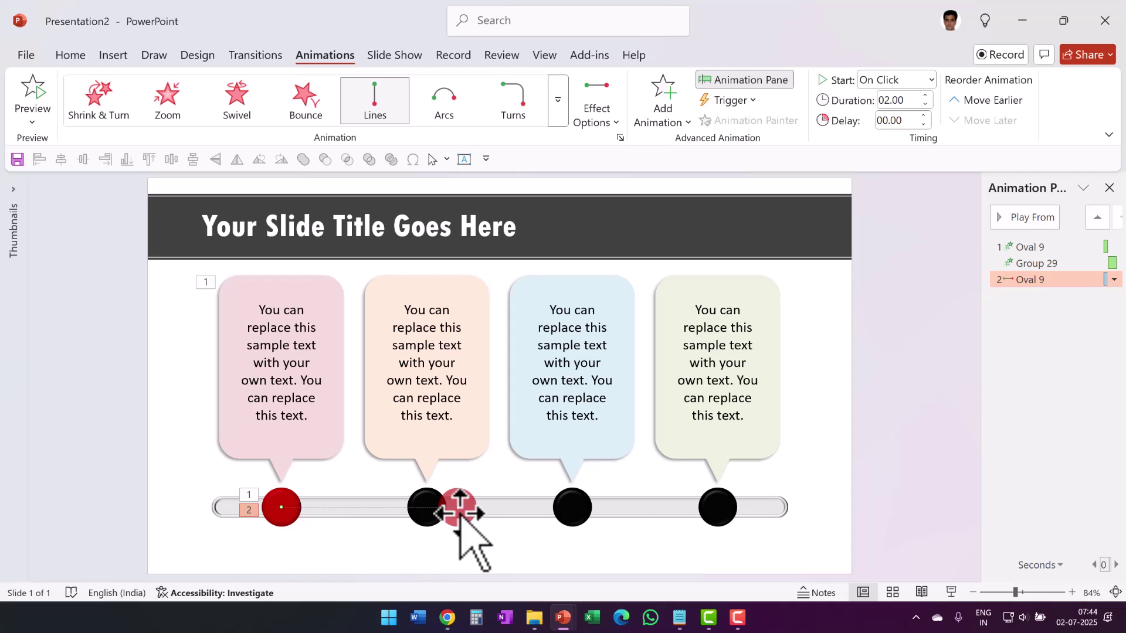
{"action": "left_click_drag", "start_coordinate": [457, 508], "coordinate": [435, 507]}
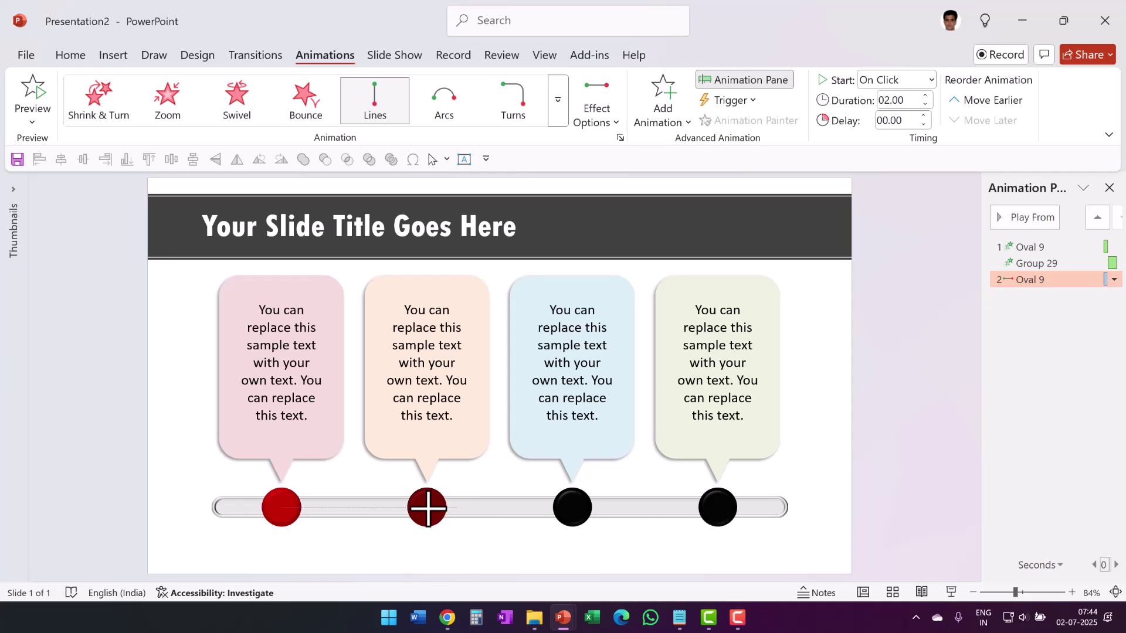
{"action": "left_click_drag", "start_coordinate": [427, 507], "coordinate": [427, 508]}
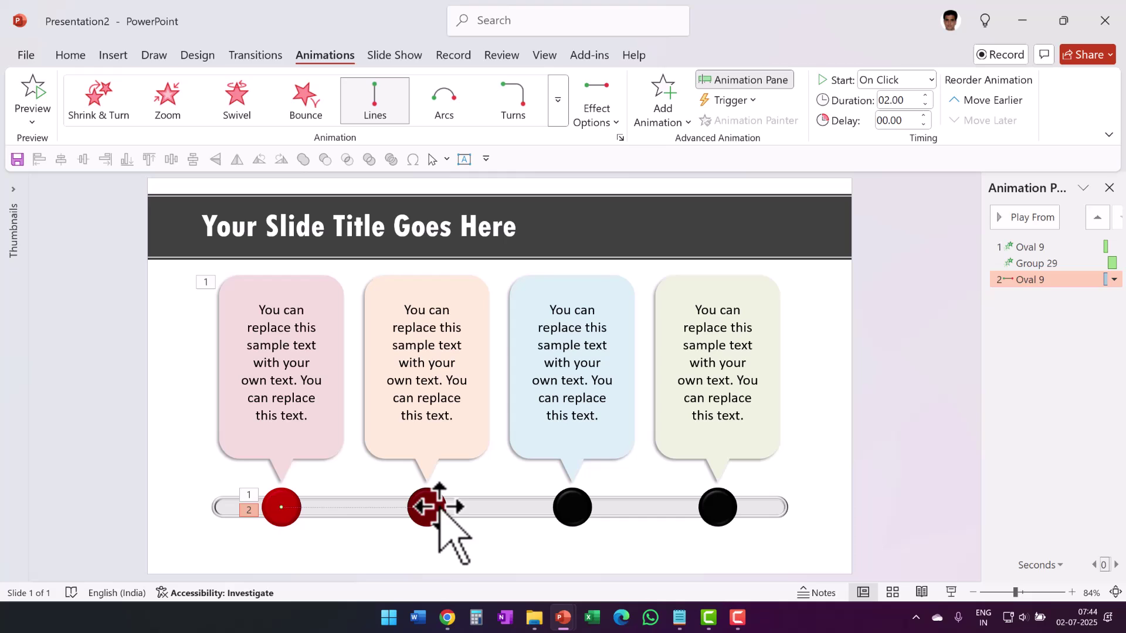
Delete the second black circle from the bar.
{"action": "left_click", "coordinate": [452, 540]}
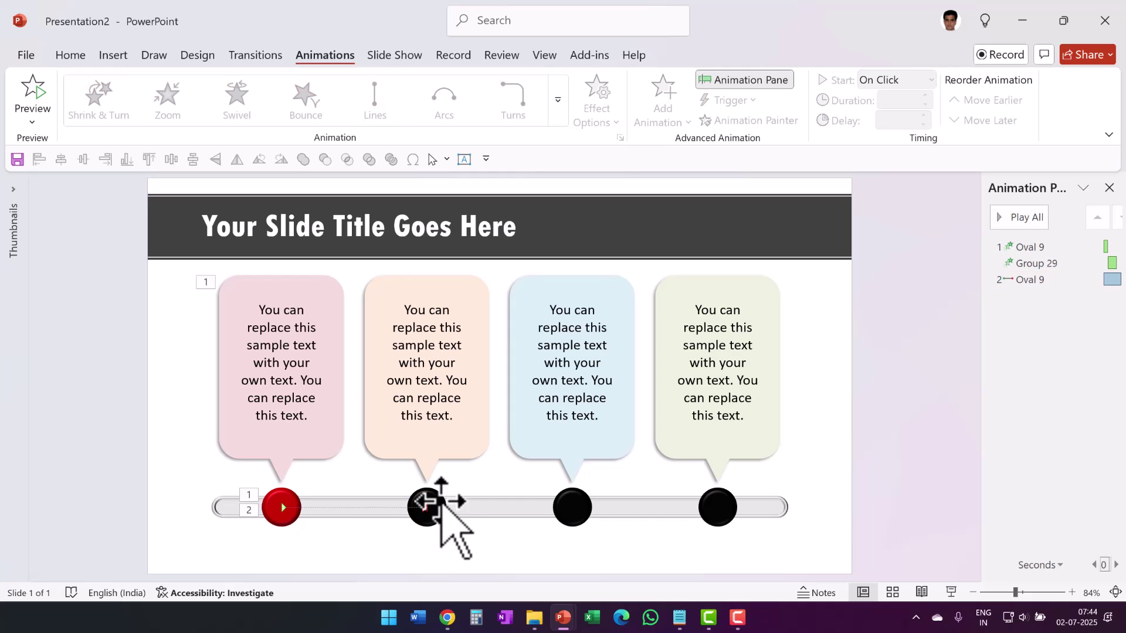
{"action": "left_click", "coordinate": [441, 507]}
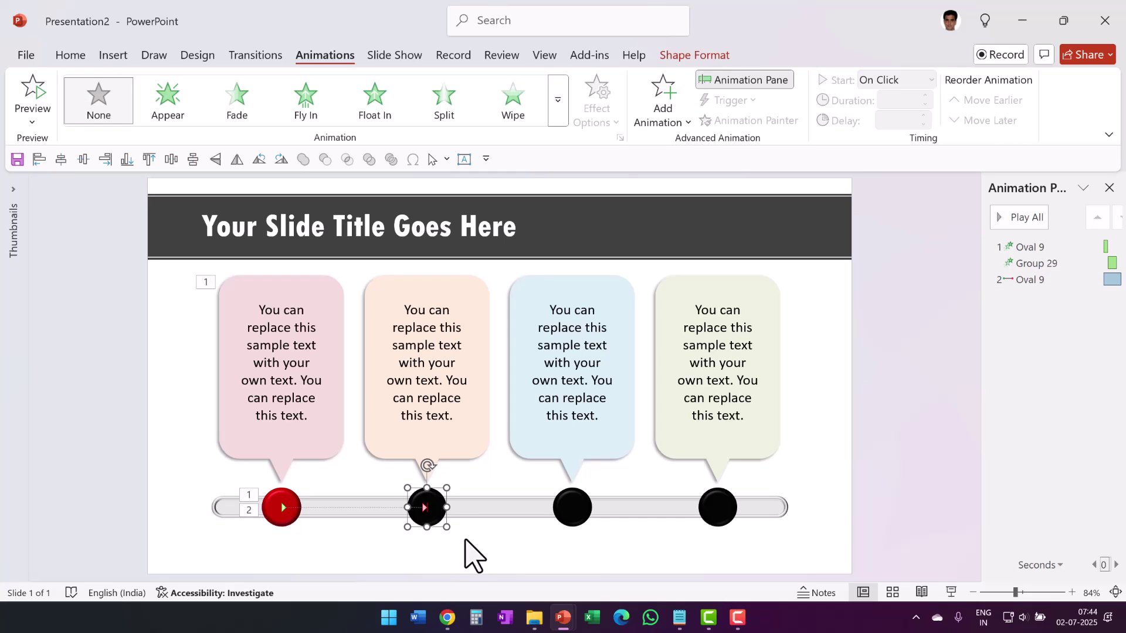
{"action": "key", "text": "Delete"}
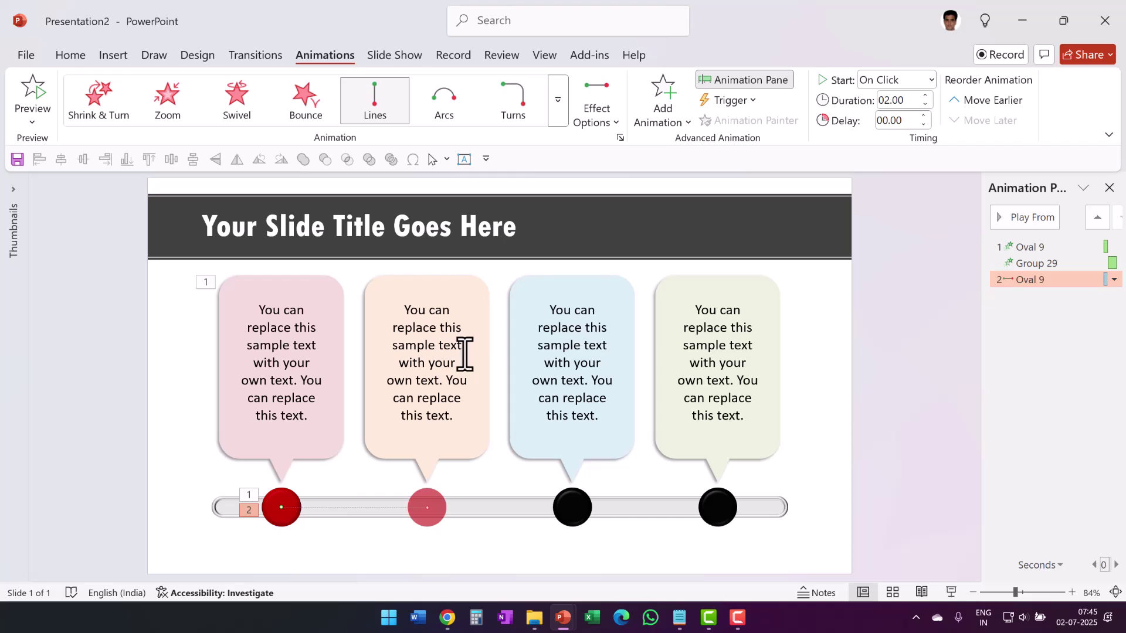
{"action": "left_click", "coordinate": [477, 346]}
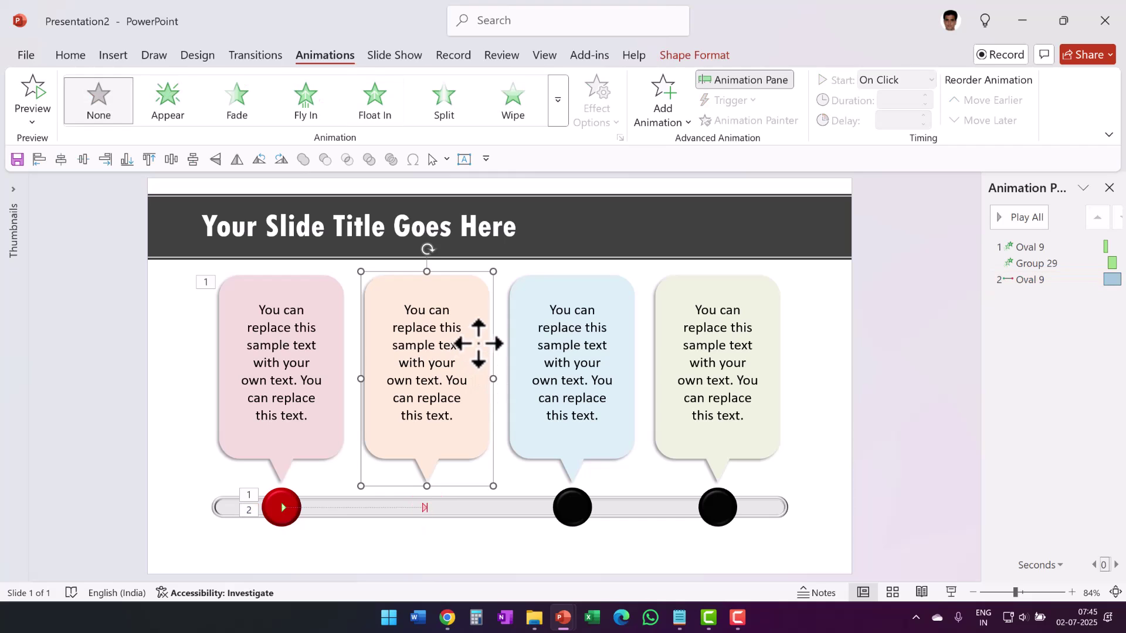
Give the second callout a Float In entrance starting After Previous.
{"action": "left_click", "coordinate": [392, 117]}
{"action": "left_click", "coordinate": [898, 82]}
{"action": "left_click", "coordinate": [897, 137]}
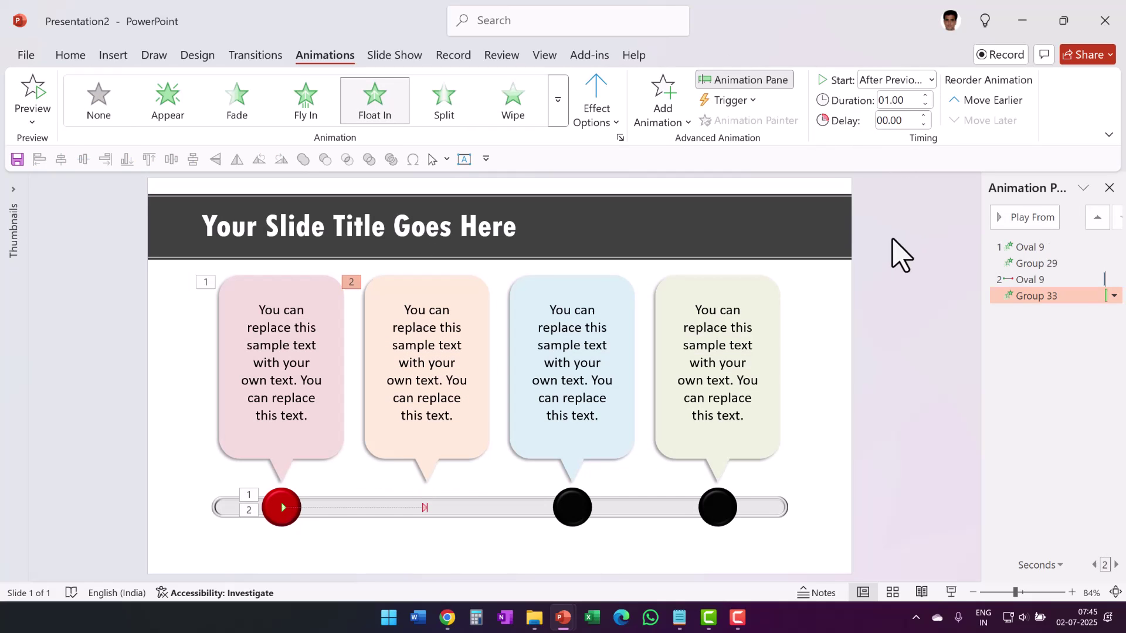
Add another rightward Lines motion path to the red button toward the third stop.
{"action": "left_click", "coordinate": [288, 500]}
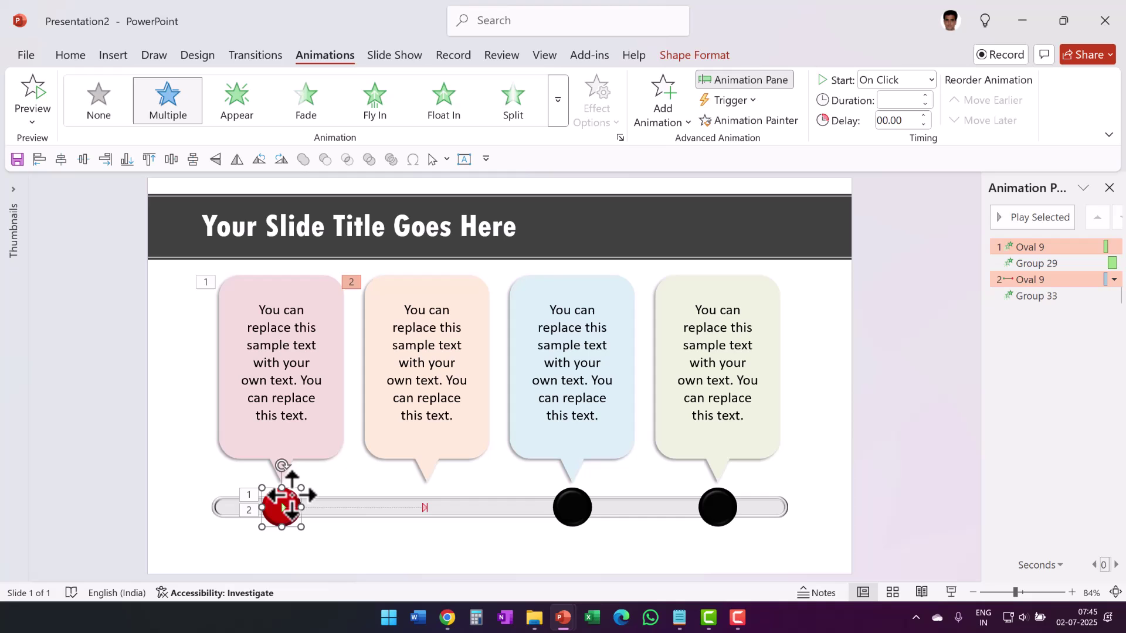
{"action": "left_click", "coordinate": [671, 121]}
{"action": "scroll", "coordinate": [711, 427], "scroll_direction": "down", "scroll_amount": 5}
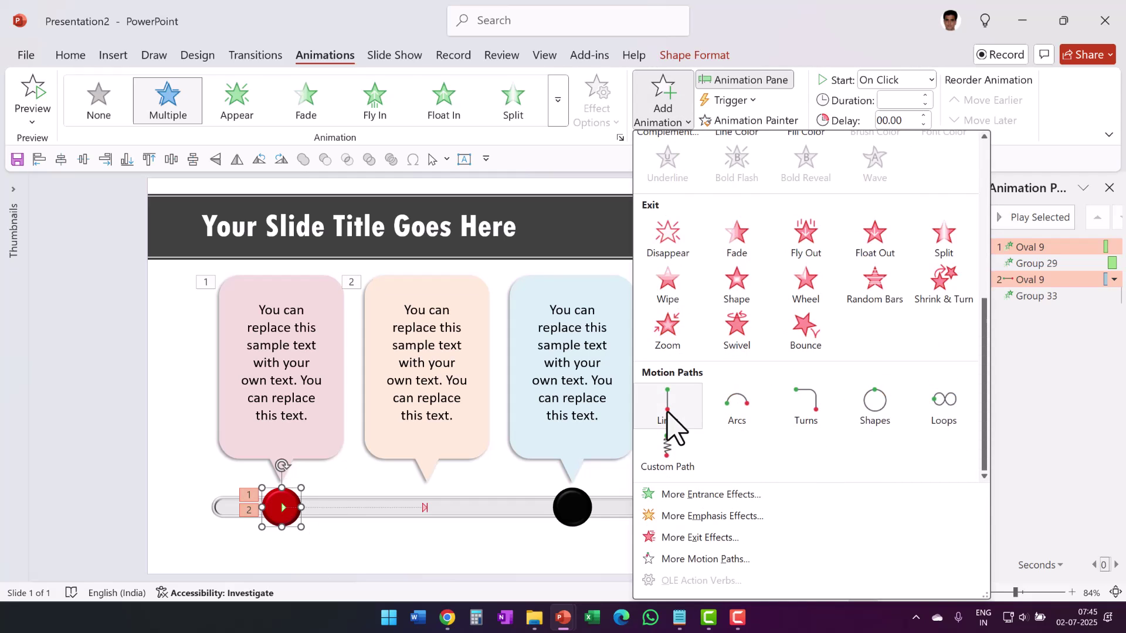
{"action": "left_click", "coordinate": [675, 417]}
{"action": "left_click", "coordinate": [596, 108]}
{"action": "left_click", "coordinate": [631, 247]}
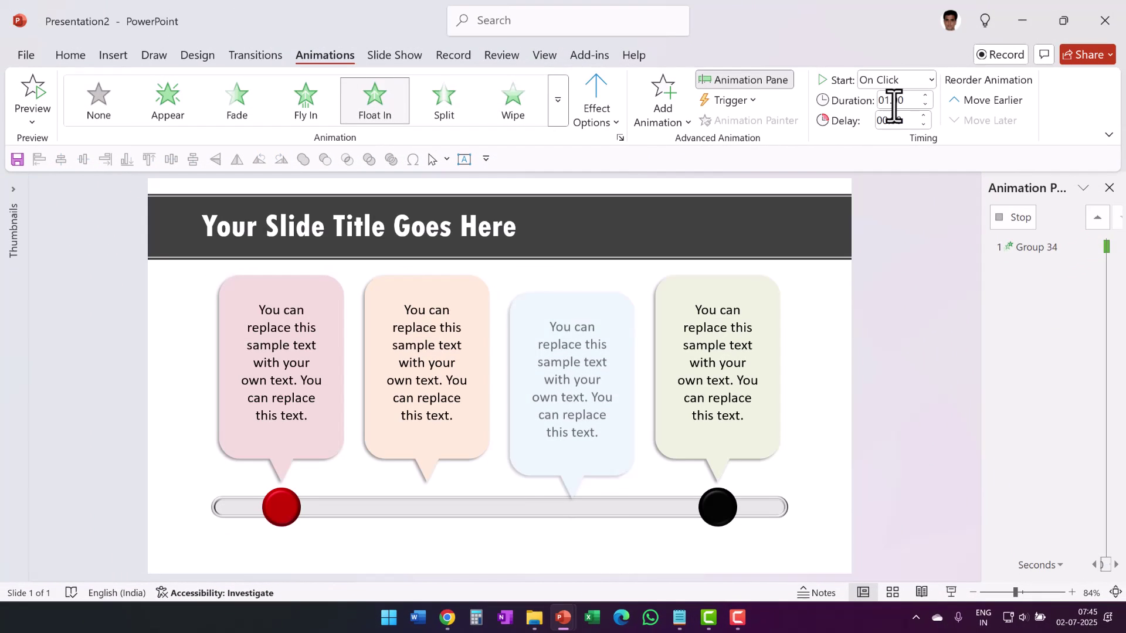
Give the third callout a Float In entrance starting After Previous.
{"action": "left_click", "coordinate": [906, 81]}
{"action": "left_click", "coordinate": [907, 138]}
{"action": "left_click", "coordinate": [881, 333]}
{"action": "left_click", "coordinate": [287, 502]}
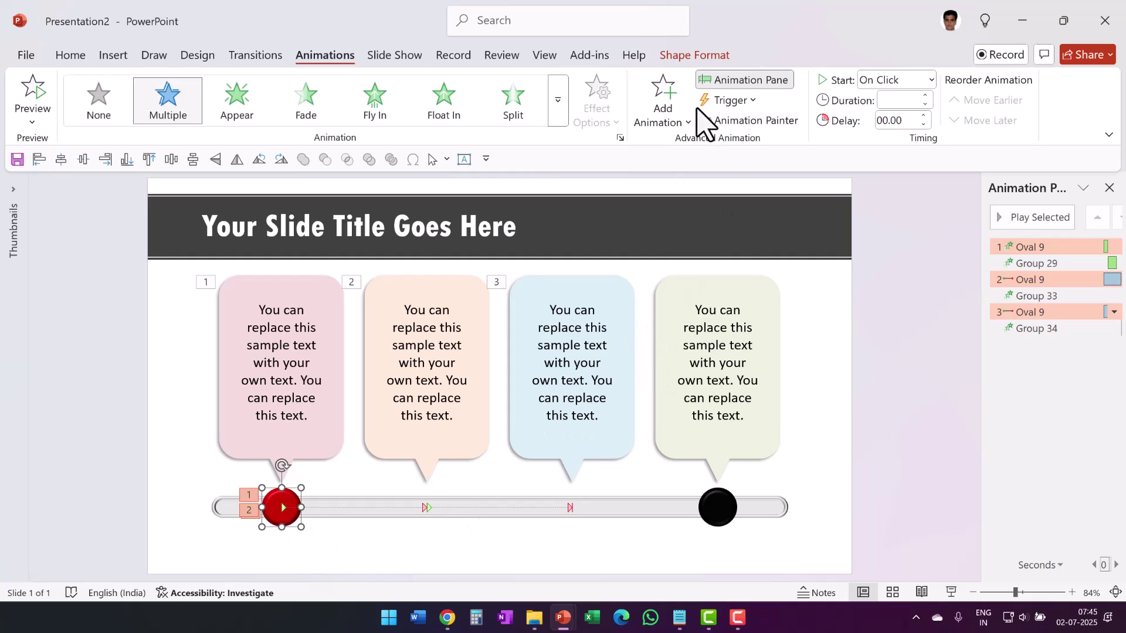
Add a third Lines motion path to the red button, running from the third to fourth stop.
{"action": "left_click", "coordinate": [669, 113]}
{"action": "scroll", "coordinate": [674, 422], "scroll_direction": "down", "scroll_amount": 5}
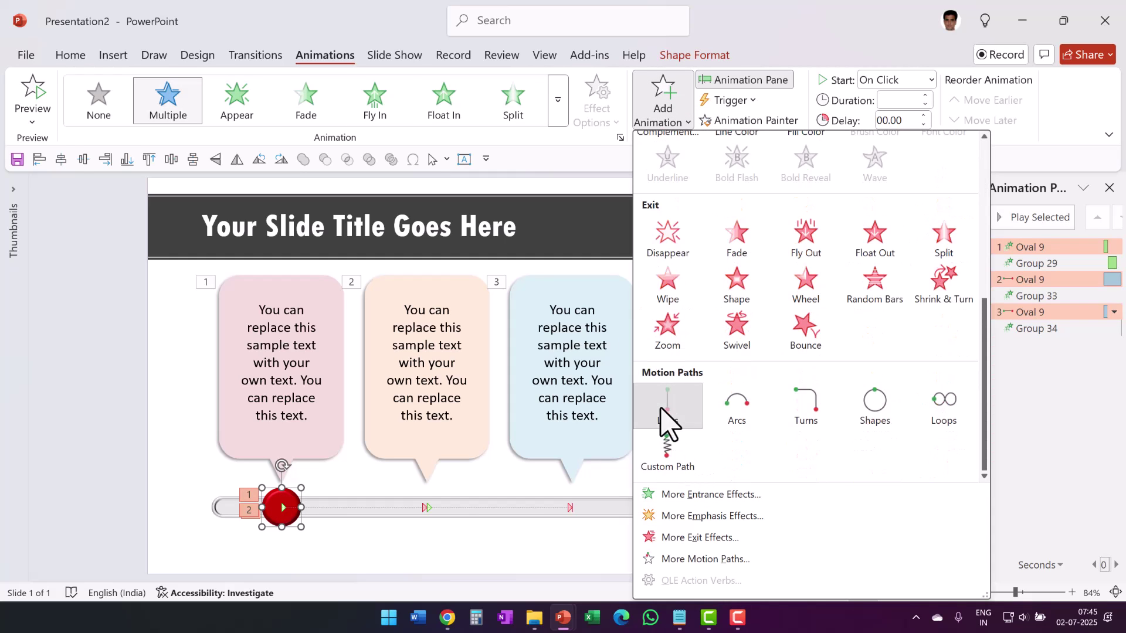
{"action": "left_click", "coordinate": [668, 405]}
{"action": "left_click", "coordinate": [604, 108]}
{"action": "left_click", "coordinate": [649, 234]}
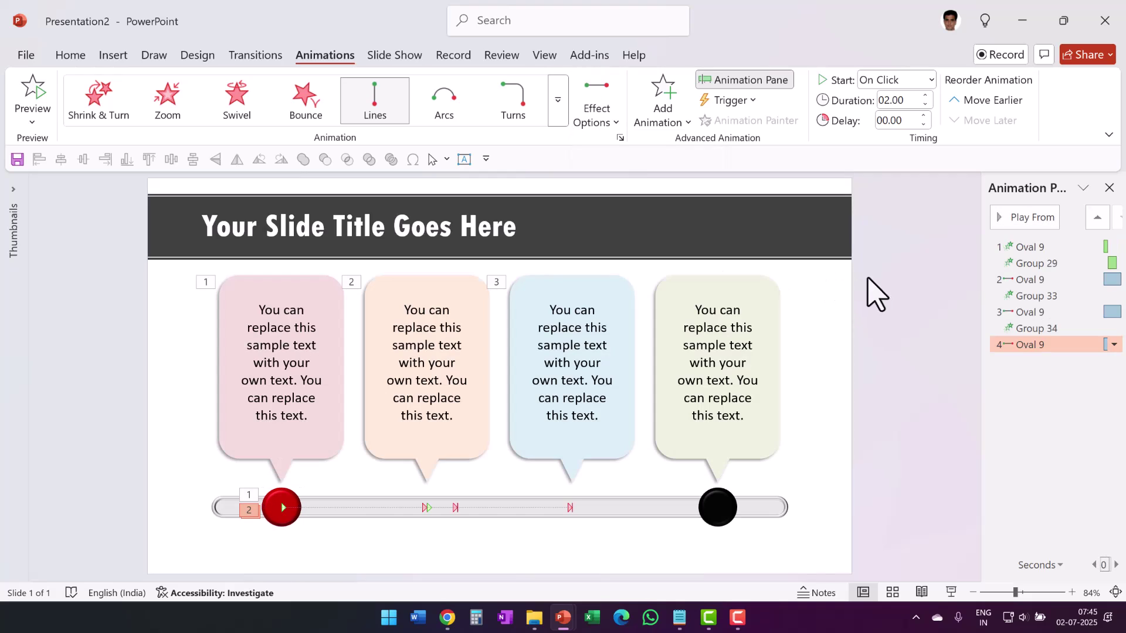
{"action": "left_click_drag", "start_coordinate": [345, 510], "coordinate": [712, 501]}
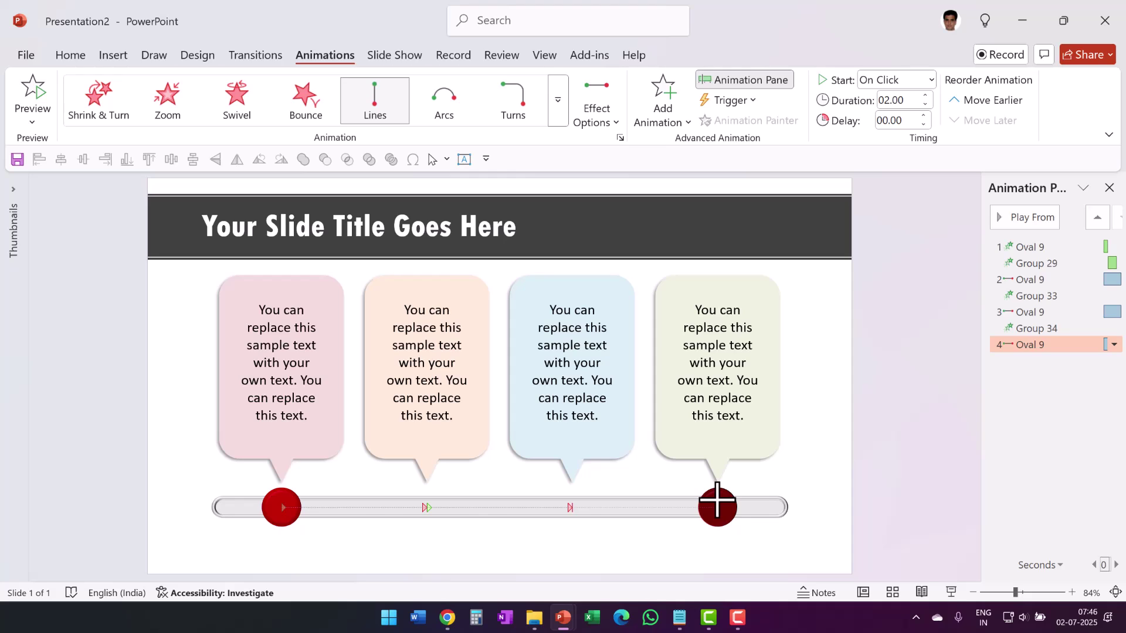
{"action": "left_click_drag", "start_coordinate": [287, 523], "coordinate": [572, 525]}
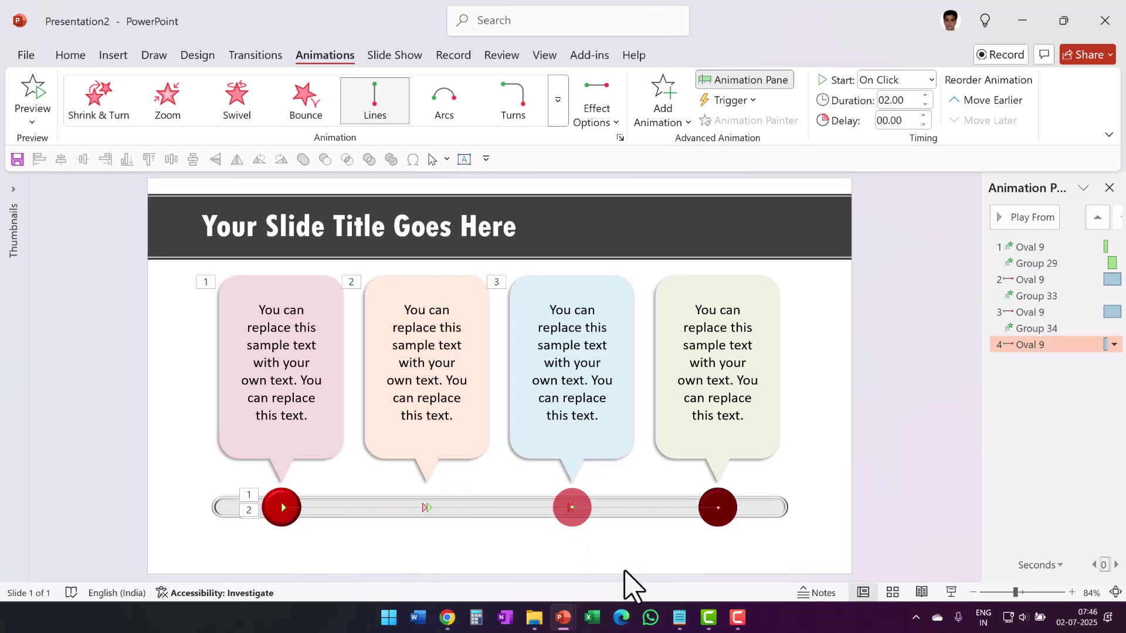
Give the fourth callout a Float In entrance starting After Previous.
{"action": "left_click", "coordinate": [674, 560]}
{"action": "left_click", "coordinate": [724, 514]}
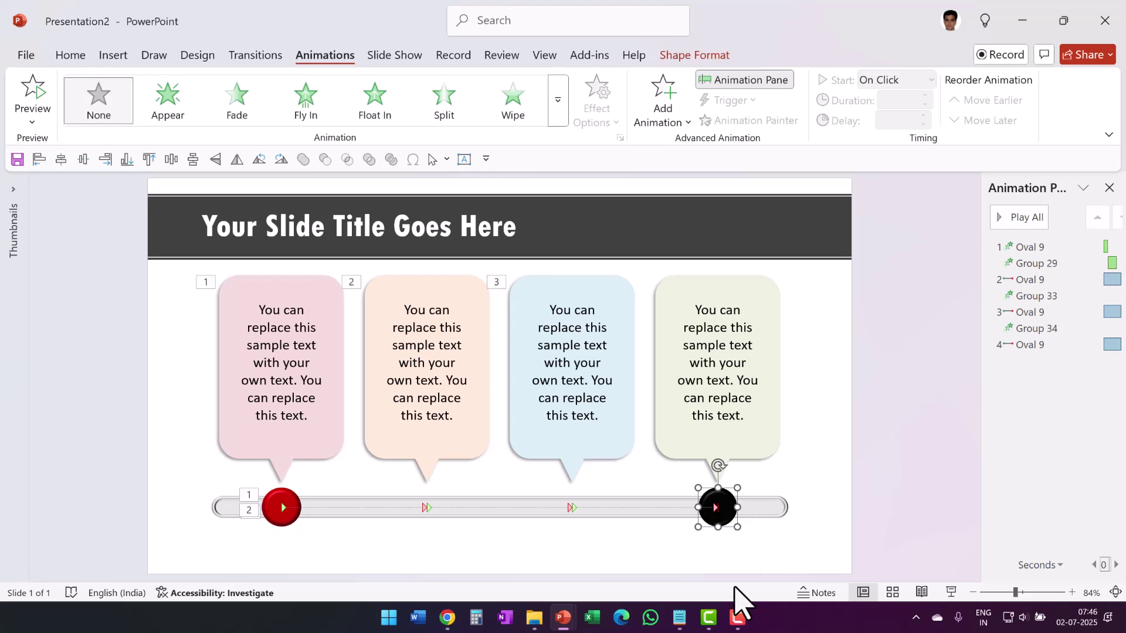
{"action": "left_click", "coordinate": [734, 586]}
{"action": "left_click", "coordinate": [734, 501]}
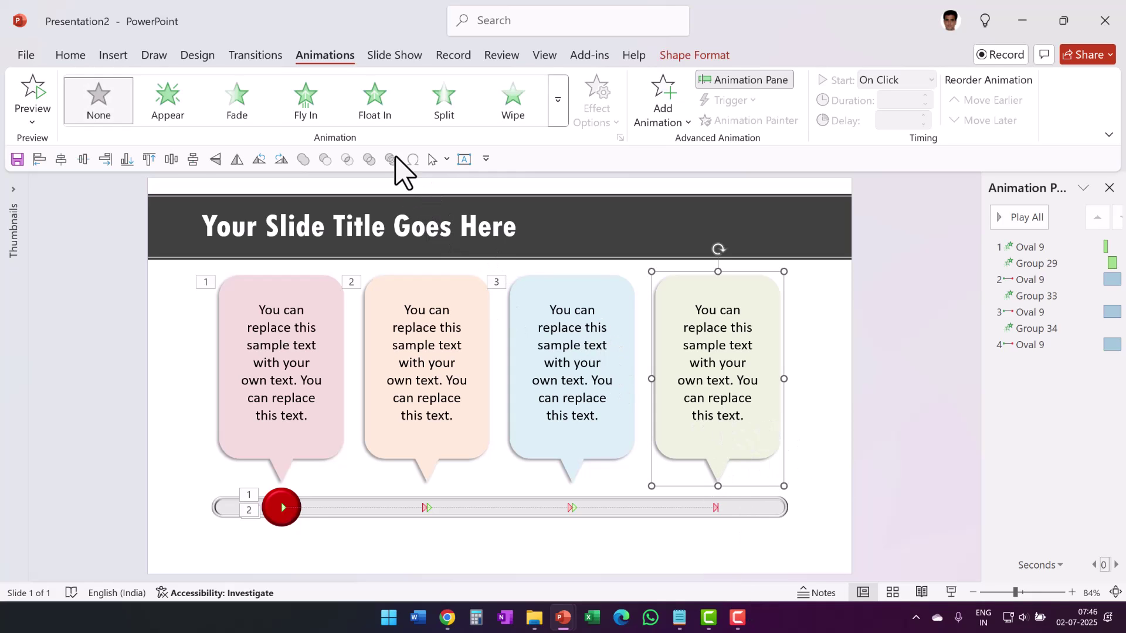
{"action": "left_click", "coordinate": [377, 115]}
{"action": "left_click", "coordinate": [891, 80]}
{"action": "left_click", "coordinate": [894, 138]}
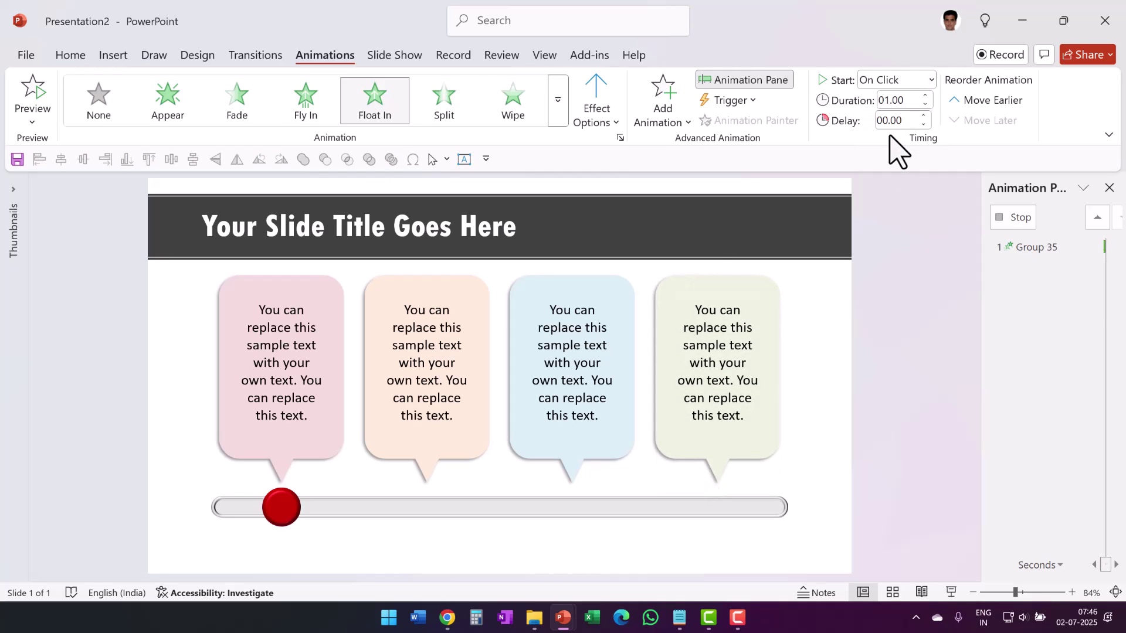
{"action": "left_click", "coordinate": [882, 444]}
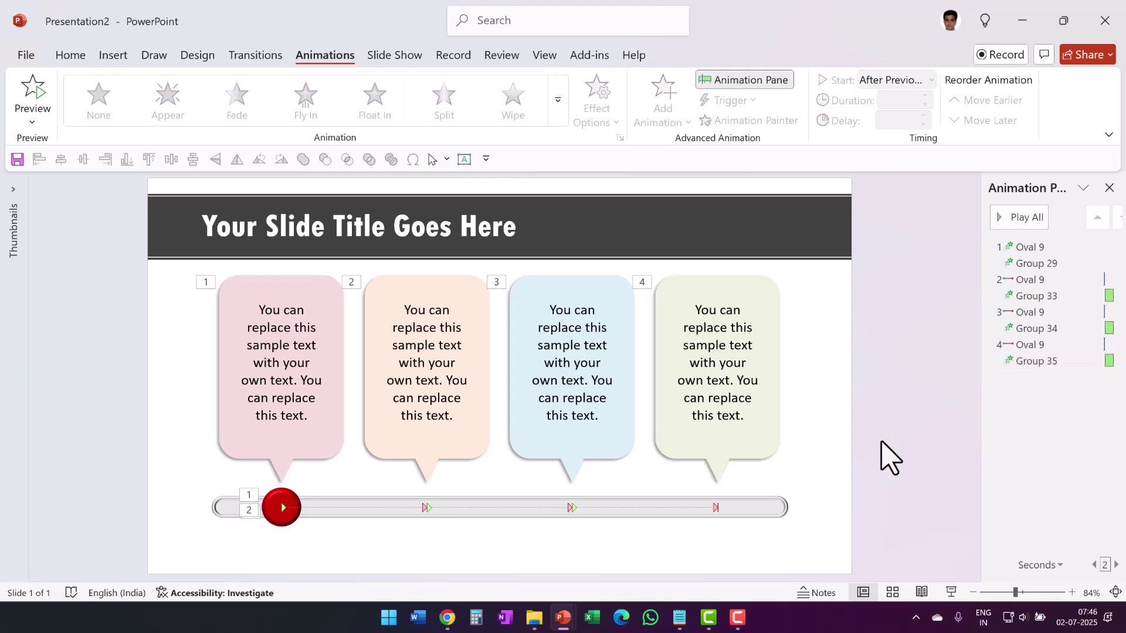
Shorten all three of the button's motion paths to a duration of 01.25.
{"action": "left_click", "coordinate": [296, 510]}
{"action": "left_click", "coordinate": [828, 524]}
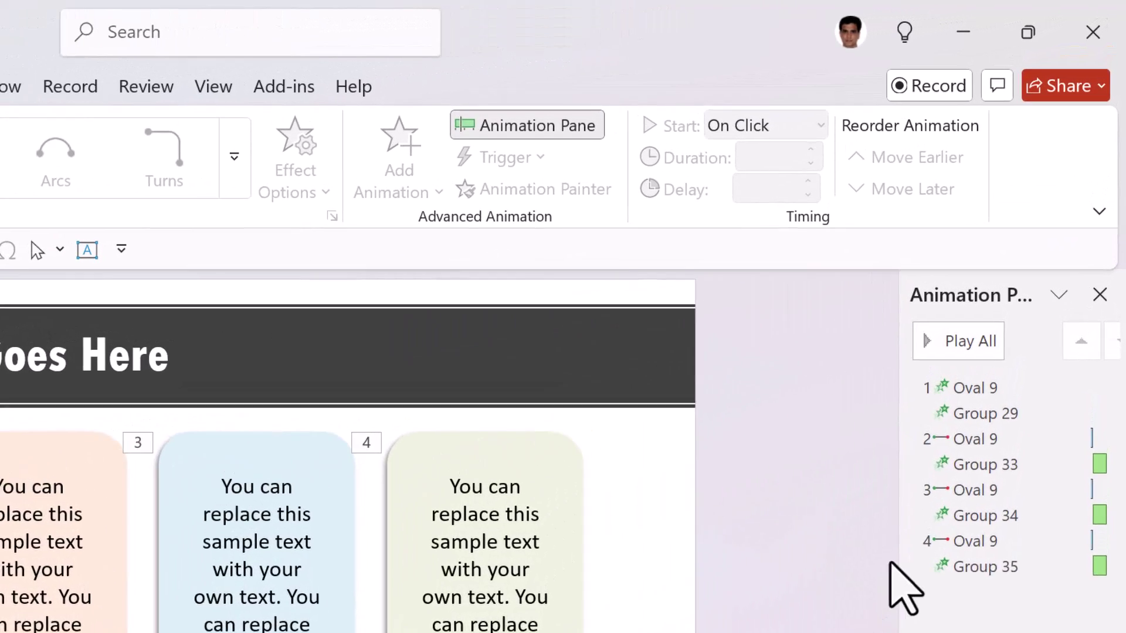
{"action": "left_click", "coordinate": [1031, 279]}
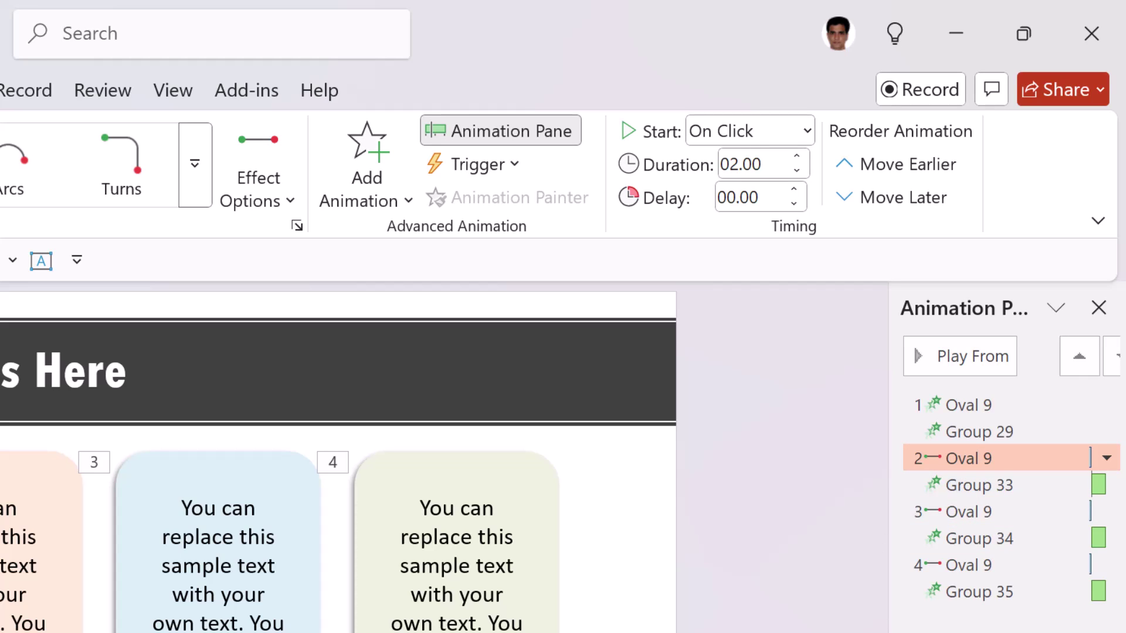
{"action": "left_click", "coordinate": [995, 512], "text": "ctrl"}
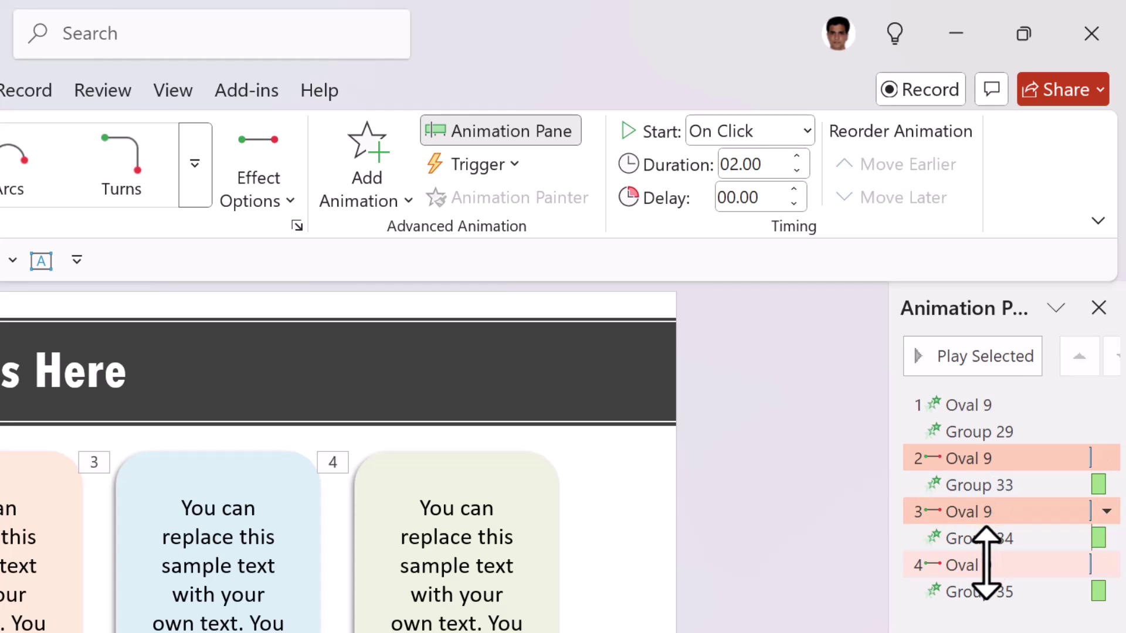
{"action": "left_click", "coordinate": [987, 567], "text": "ctrl"}
{"action": "left_click", "coordinate": [796, 171]}
{"action": "left_click", "coordinate": [797, 170]}
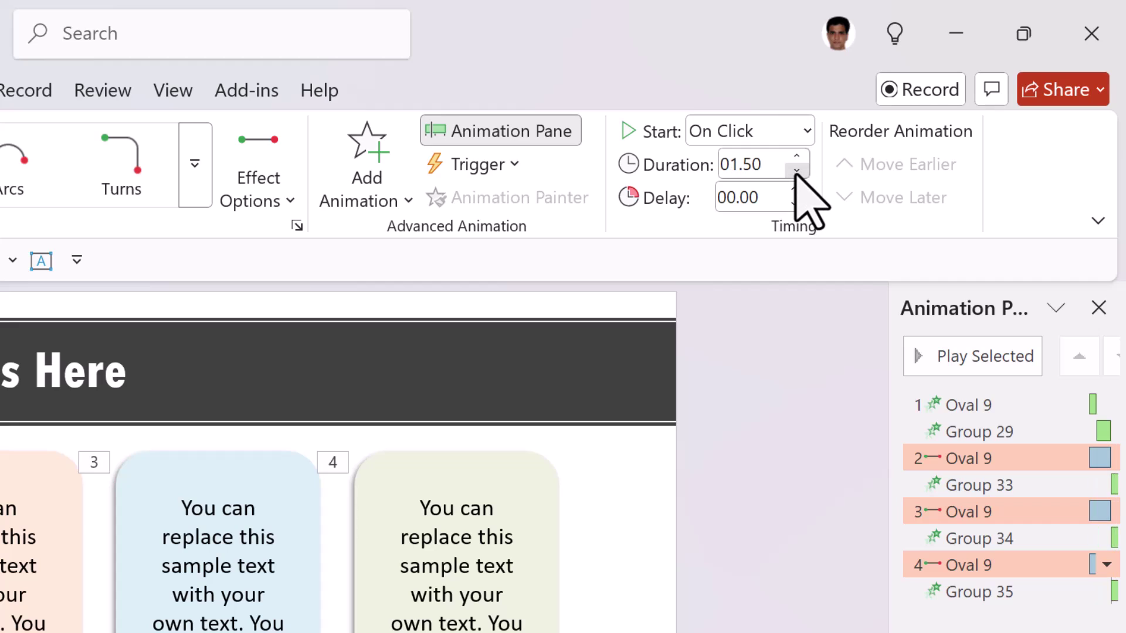
{"action": "left_click", "coordinate": [796, 170]}
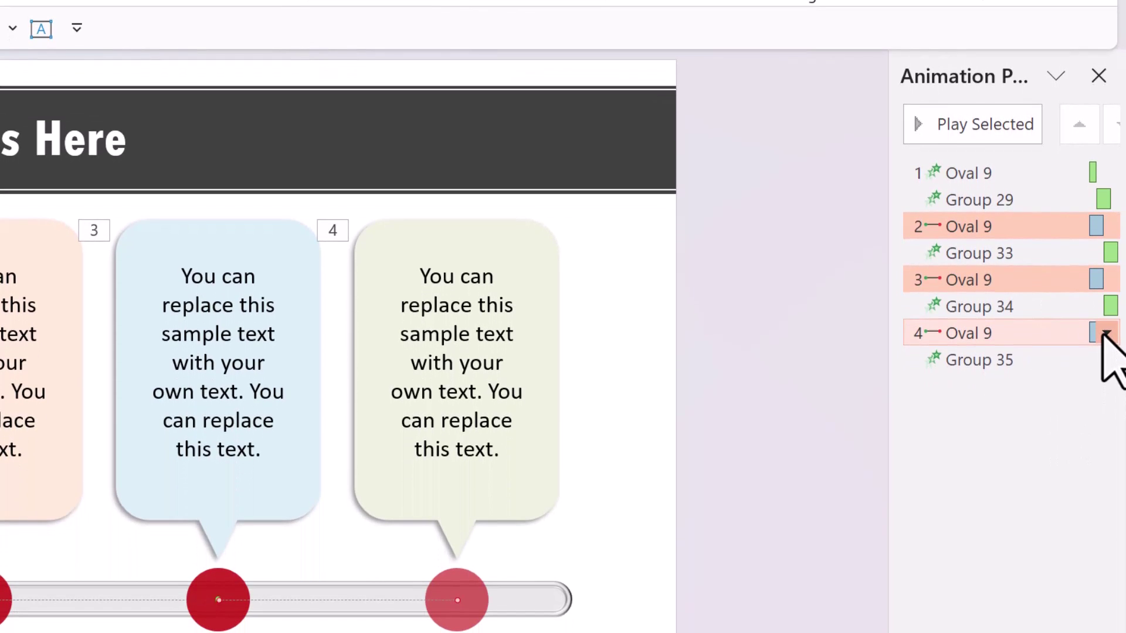
Set the final motion path's smooth start and end to 0 and bounce end to about 0.4 sec.
{"action": "left_click", "coordinate": [1105, 333]}
{"action": "left_click", "coordinate": [1007, 452]}
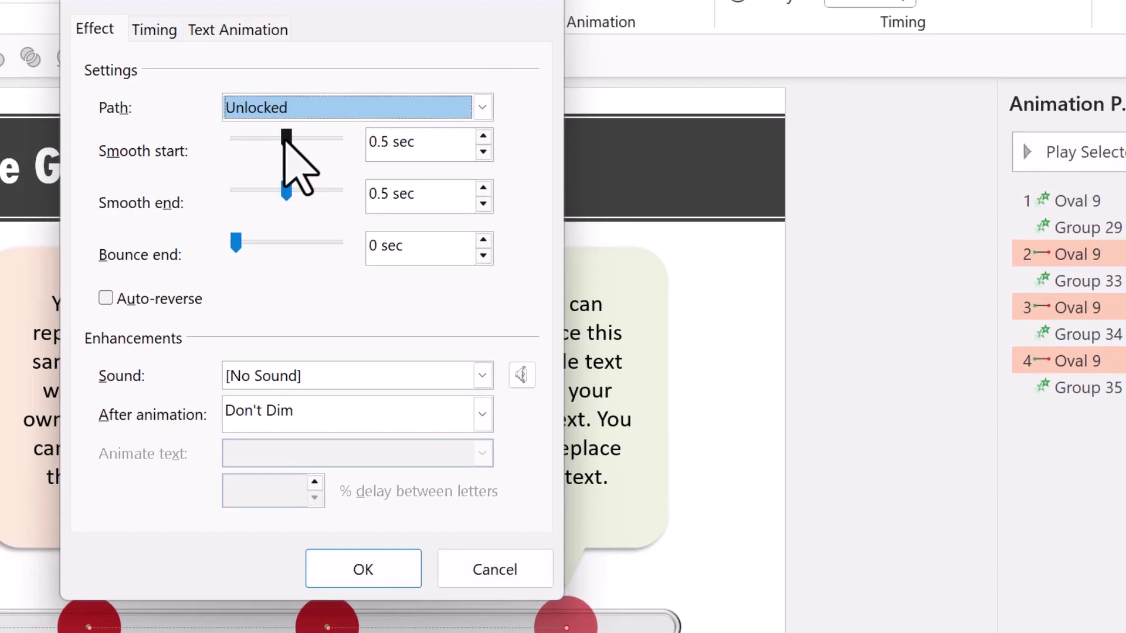
{"action": "left_click_drag", "start_coordinate": [177, 110], "coordinate": [126, 110]}
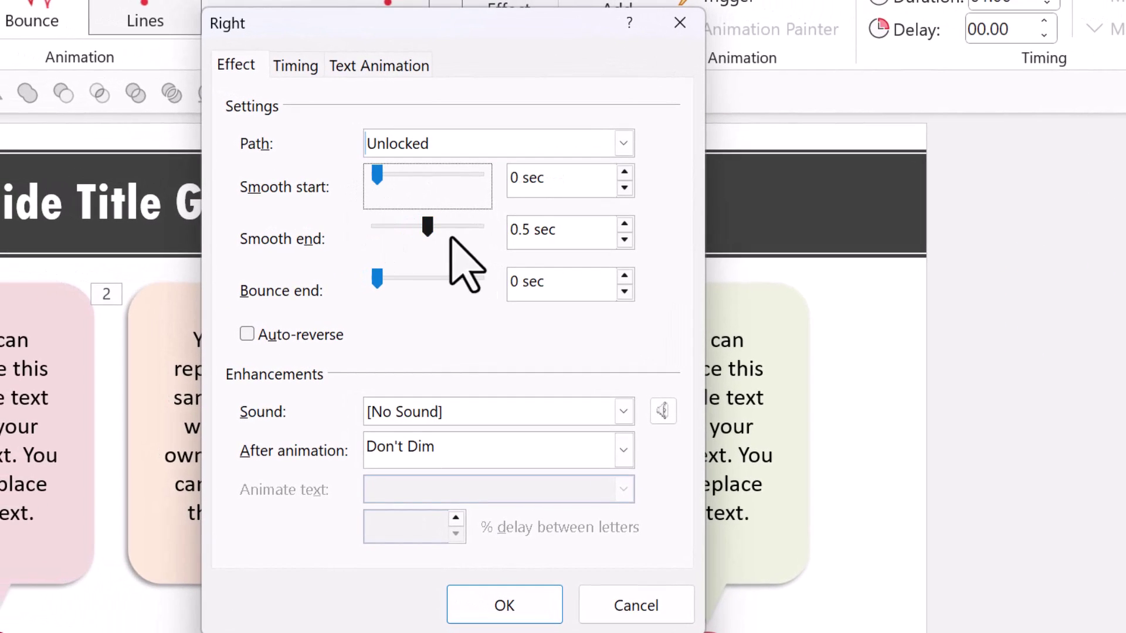
{"action": "left_click", "coordinate": [176, 162]}
{"action": "left_click_drag", "start_coordinate": [428, 227], "coordinate": [375, 226]}
{"action": "left_click_drag", "start_coordinate": [378, 276], "coordinate": [418, 286]}
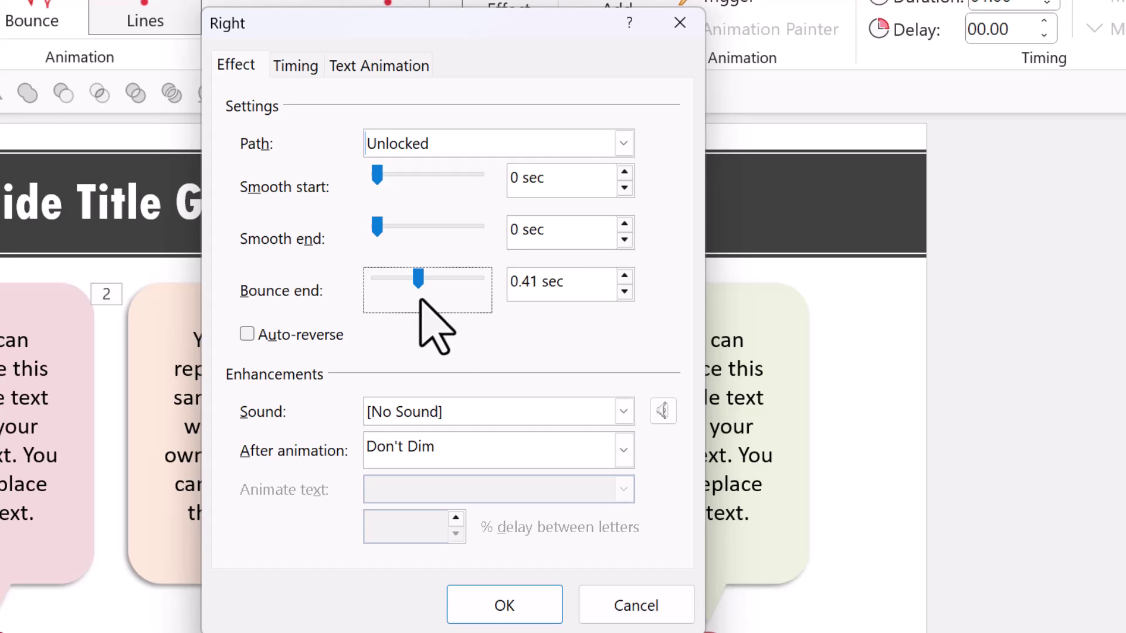
{"action": "left_click", "coordinate": [487, 611]}
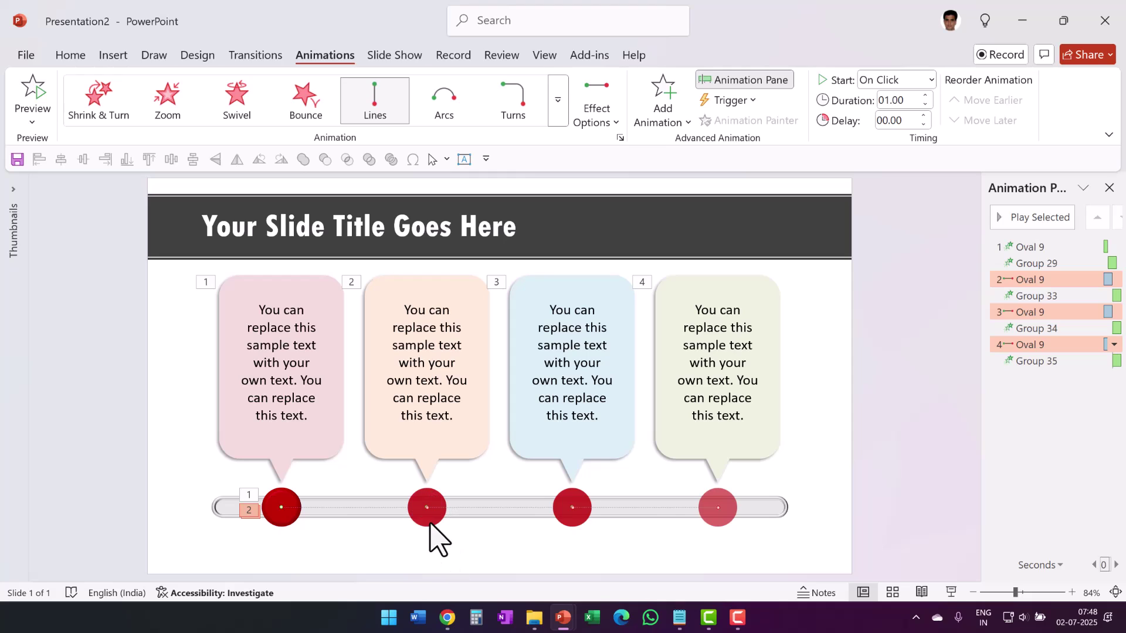
Add an orange Object Color emphasis to the button, With Previous, placed under its first move.
{"action": "left_click", "coordinate": [843, 540]}
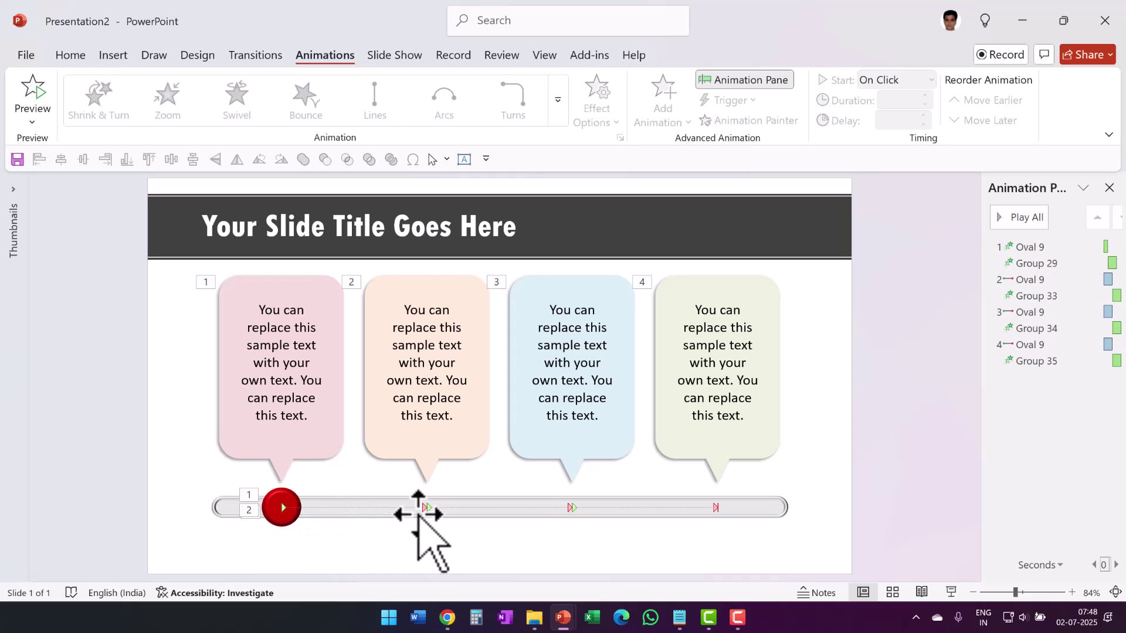
{"action": "left_click", "coordinate": [280, 512]}
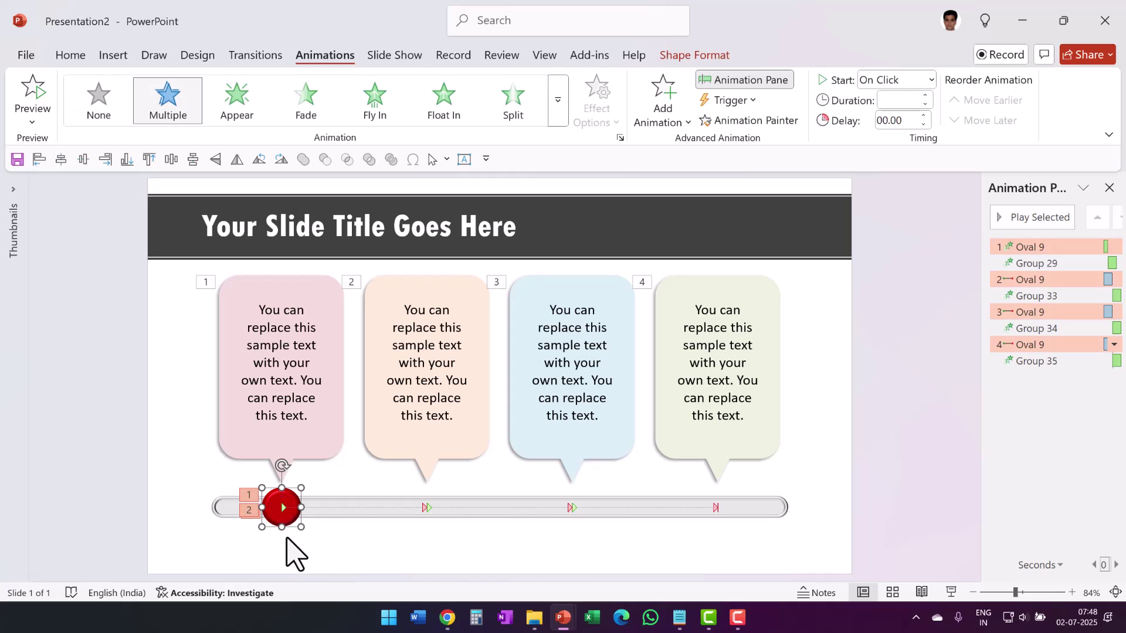
{"action": "left_click", "coordinate": [674, 126]}
{"action": "left_click", "coordinate": [957, 424]}
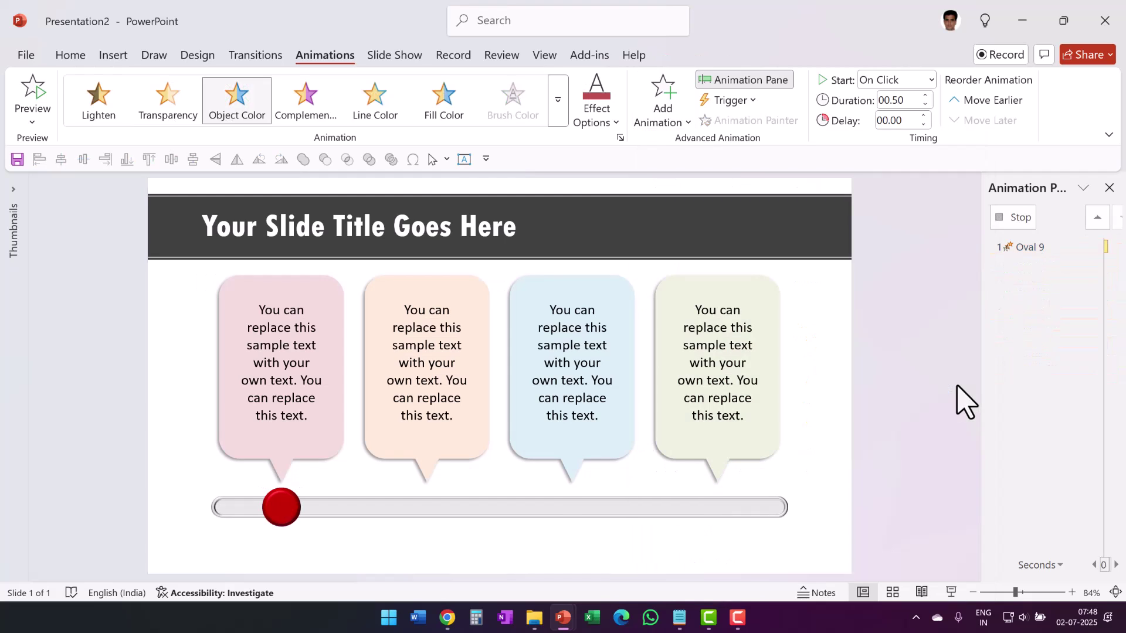
{"action": "left_click", "coordinate": [597, 120]}
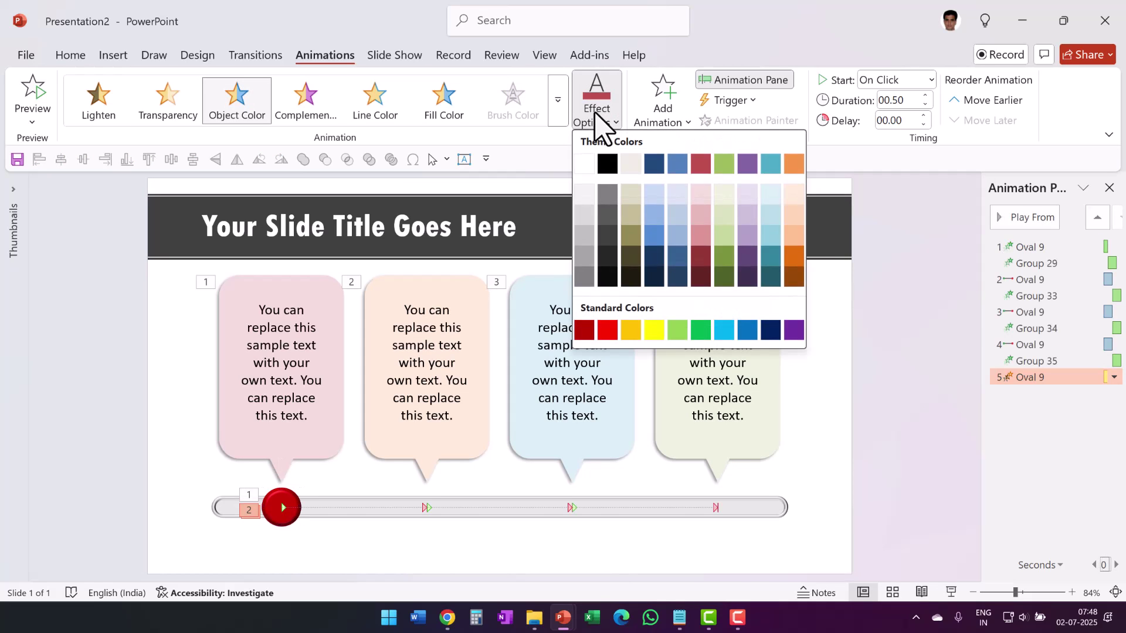
{"action": "left_click", "coordinate": [794, 164]}
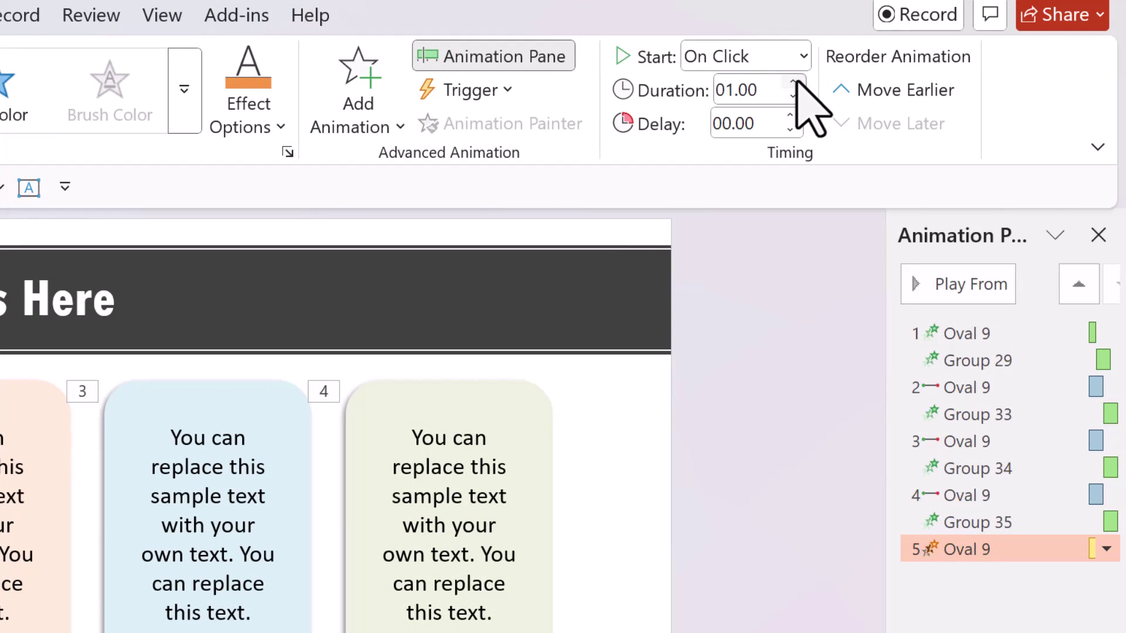
{"action": "left_click", "coordinate": [727, 59]}
{"action": "left_click", "coordinate": [733, 119]}
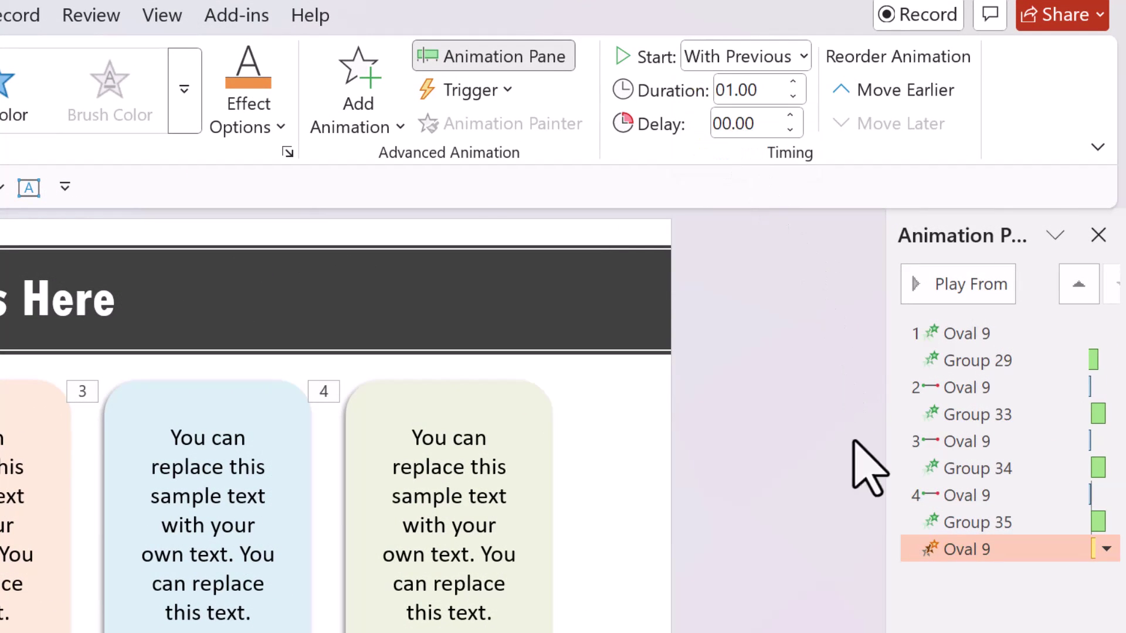
{"action": "left_click_drag", "start_coordinate": [948, 553], "coordinate": [977, 398]}
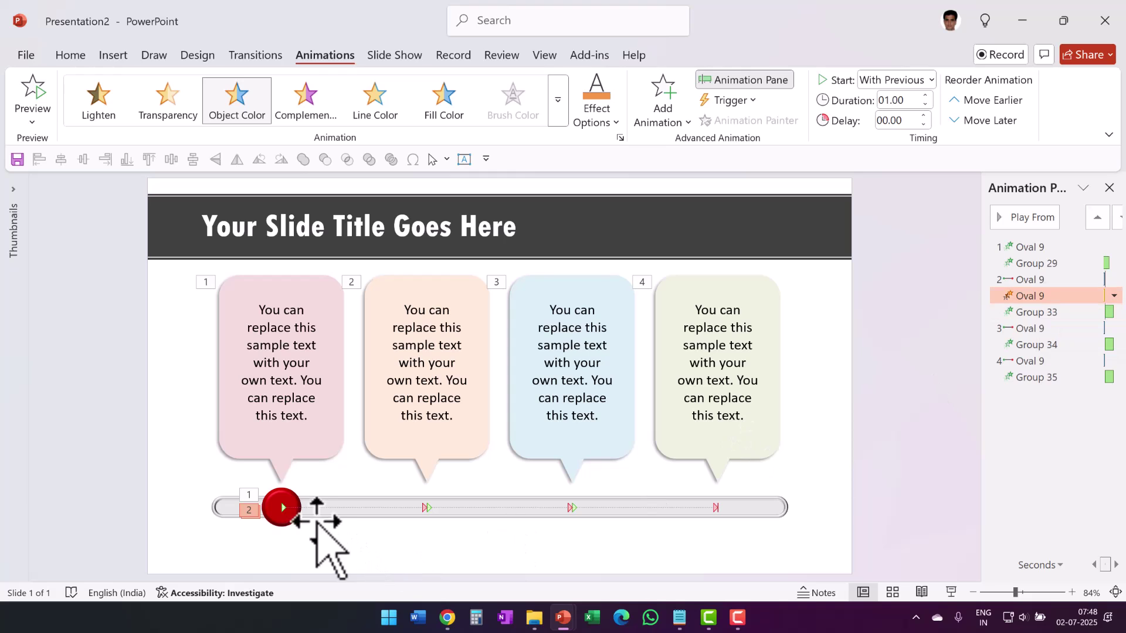
Add a 1-second teal Object Color emphasis, With Previous, placed under the second move.
{"action": "left_click", "coordinate": [279, 519]}
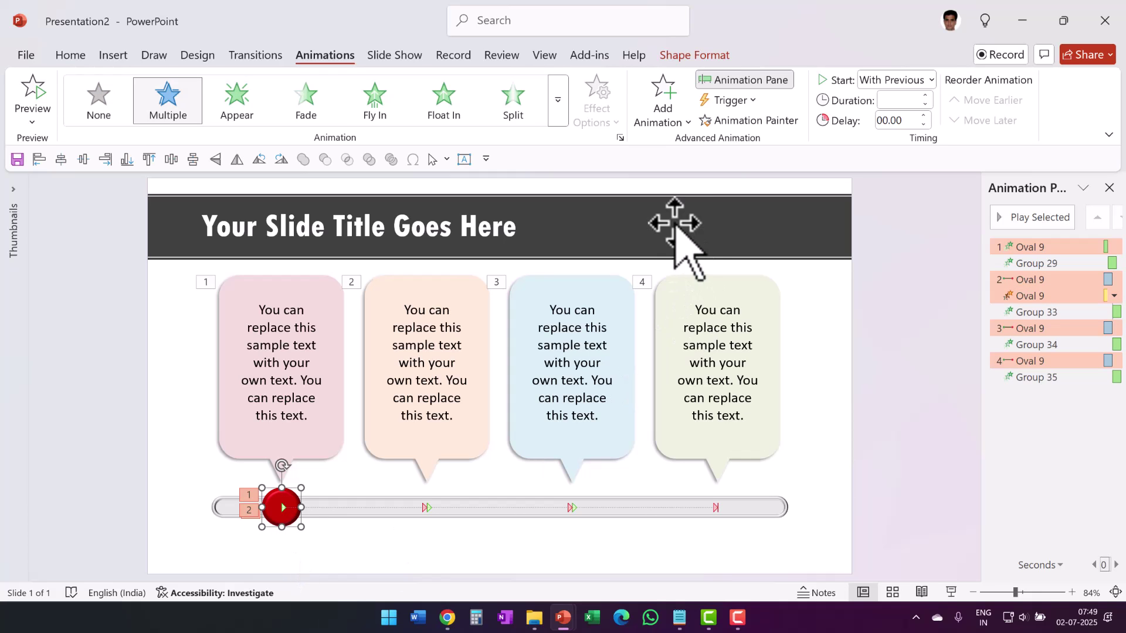
{"action": "left_click", "coordinate": [666, 123]}
{"action": "left_click", "coordinate": [919, 396]}
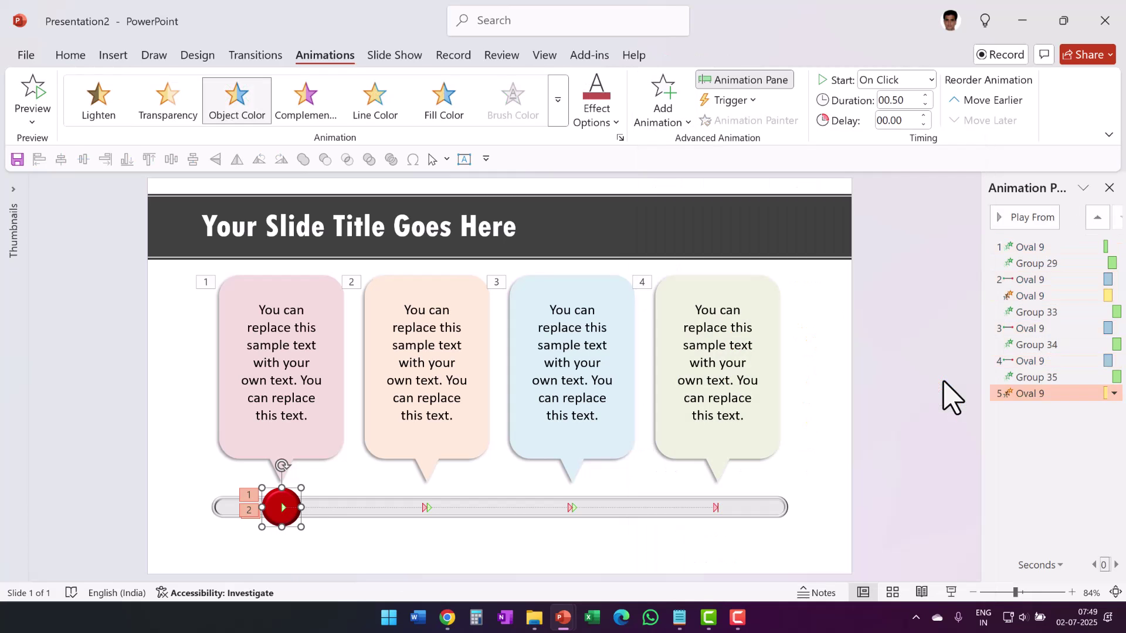
{"action": "left_click", "coordinate": [602, 116]}
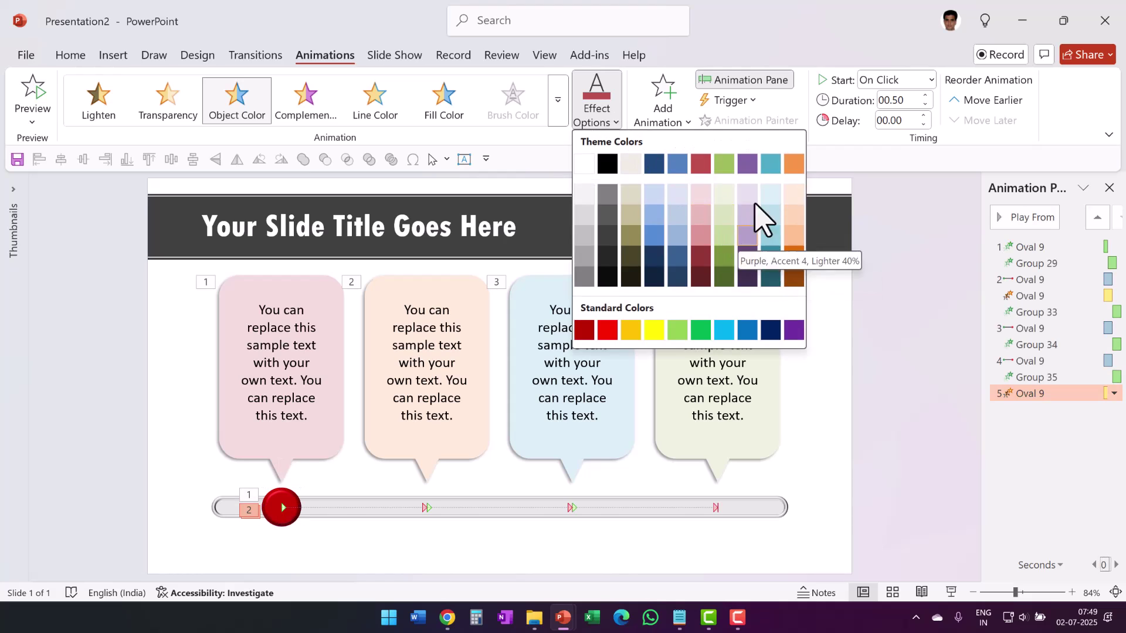
{"action": "left_click", "coordinate": [769, 167]}
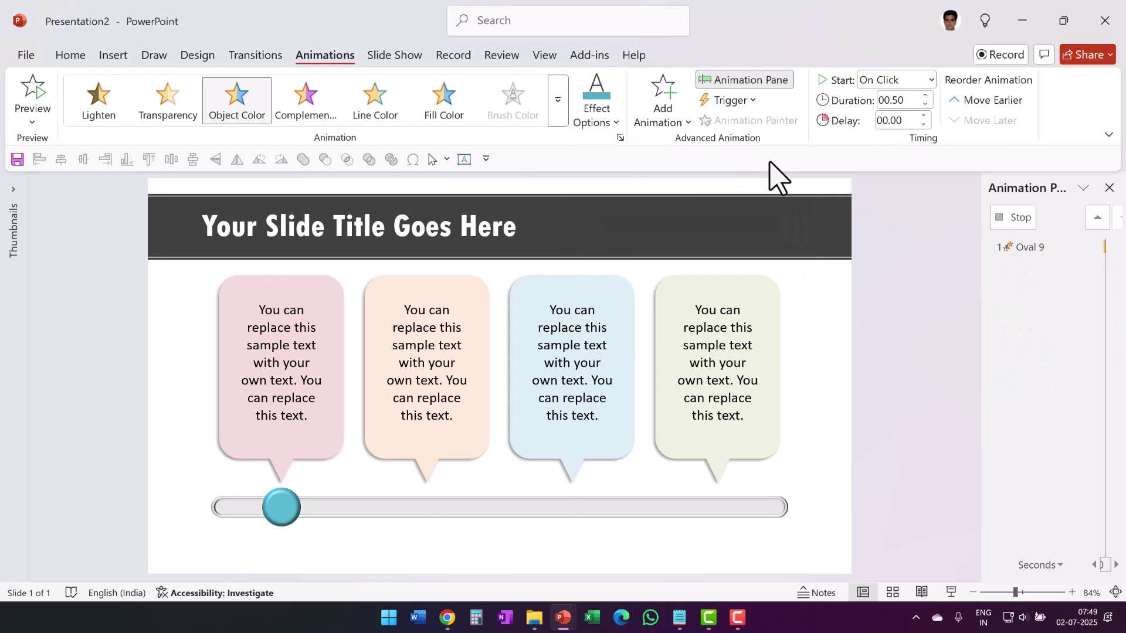
{"action": "left_click", "coordinate": [925, 95]}
{"action": "left_click", "coordinate": [924, 95]}
{"action": "left_click", "coordinate": [915, 80]}
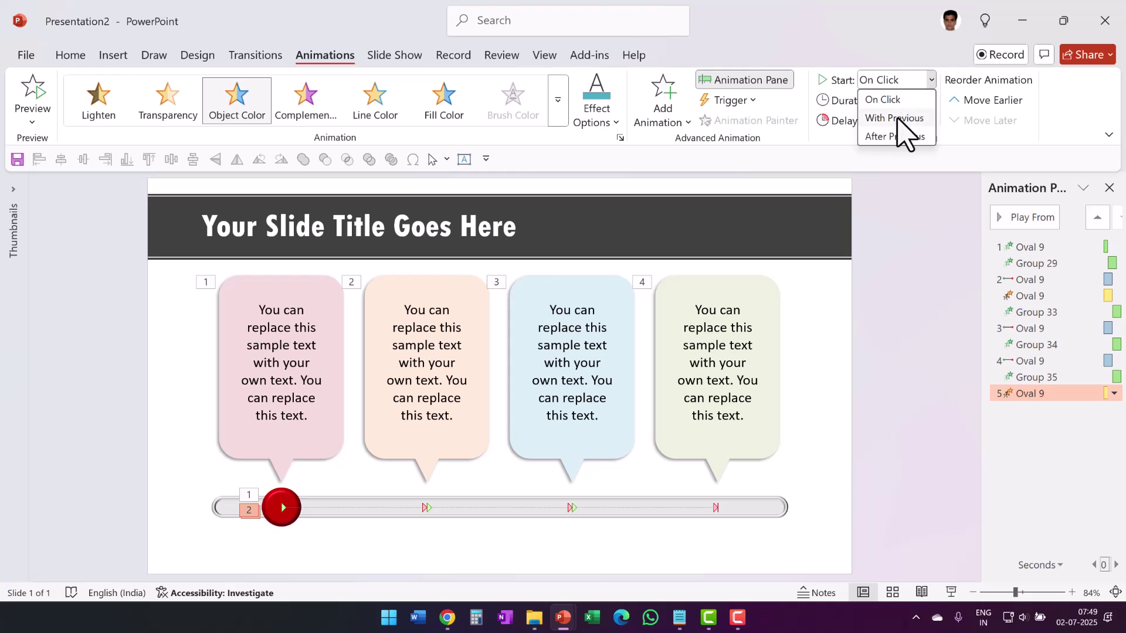
{"action": "left_click", "coordinate": [897, 118]}
{"action": "left_click_drag", "start_coordinate": [1031, 394], "coordinate": [1050, 337]}
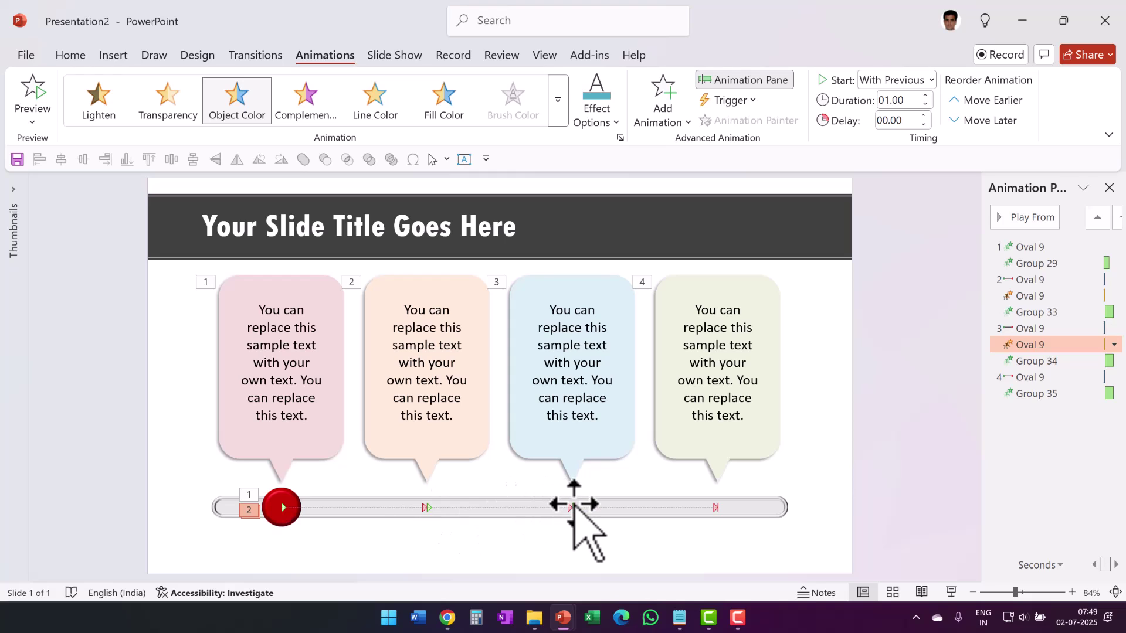
Add a green Object Color emphasis, With Previous, placed under the third move.
{"action": "left_click", "coordinate": [283, 514]}
{"action": "left_click", "coordinate": [662, 105]}
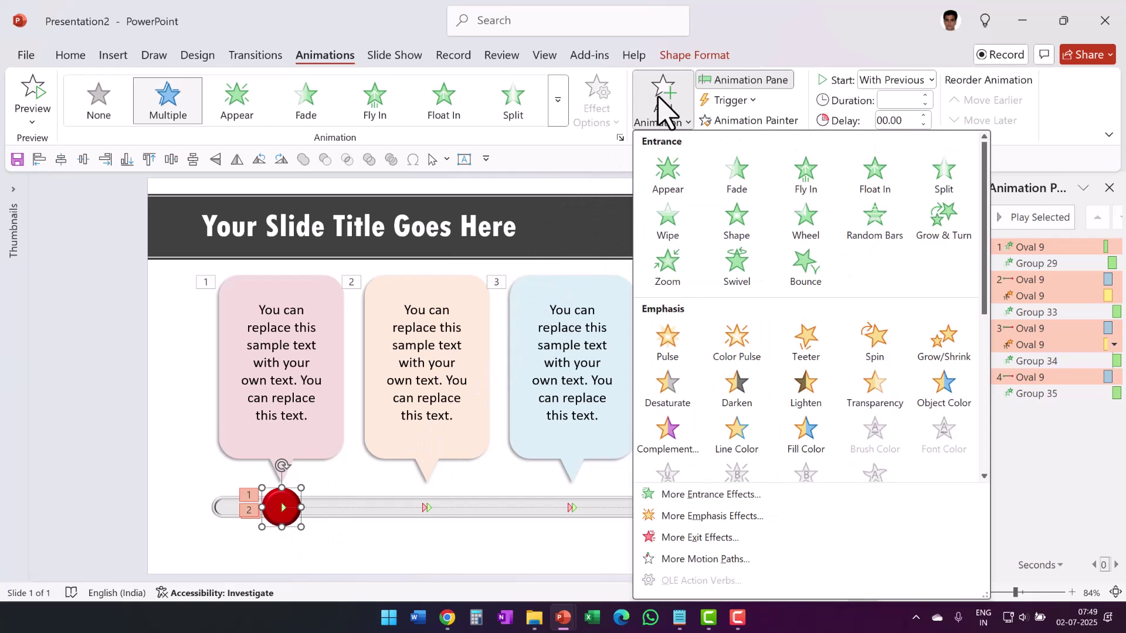
{"action": "left_click", "coordinate": [937, 394]}
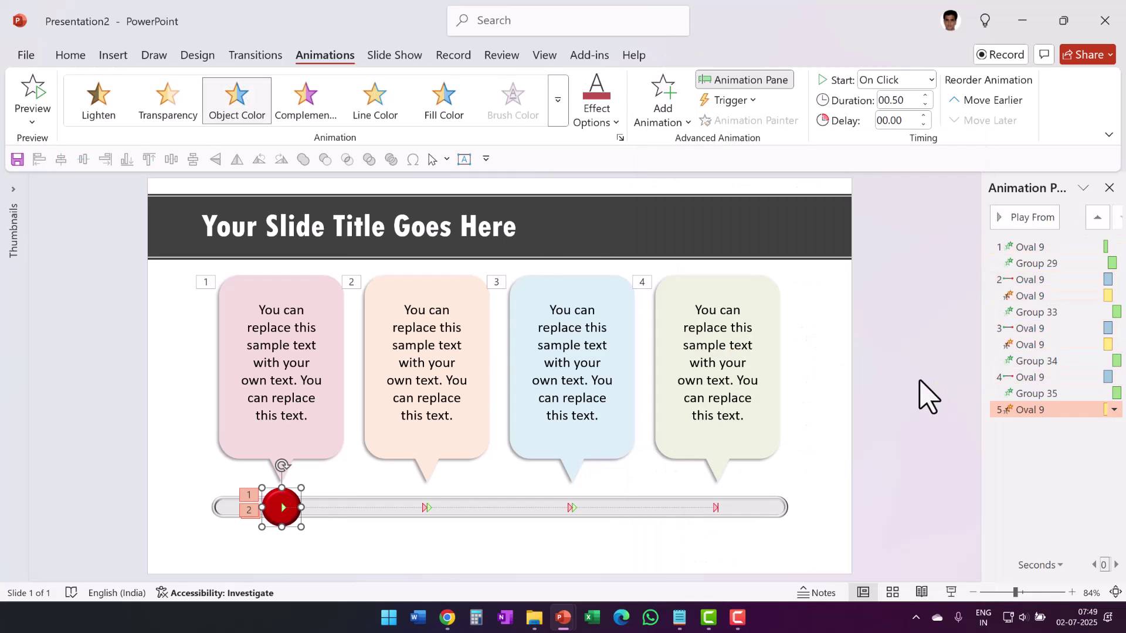
{"action": "left_click", "coordinate": [601, 119]}
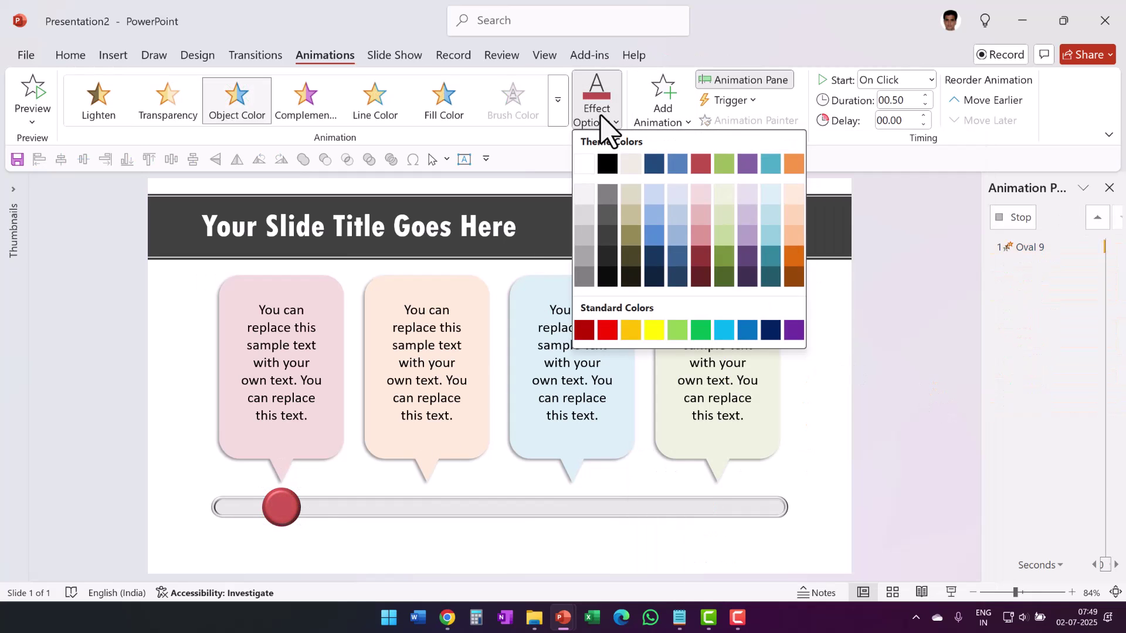
{"action": "left_click", "coordinate": [724, 167]}
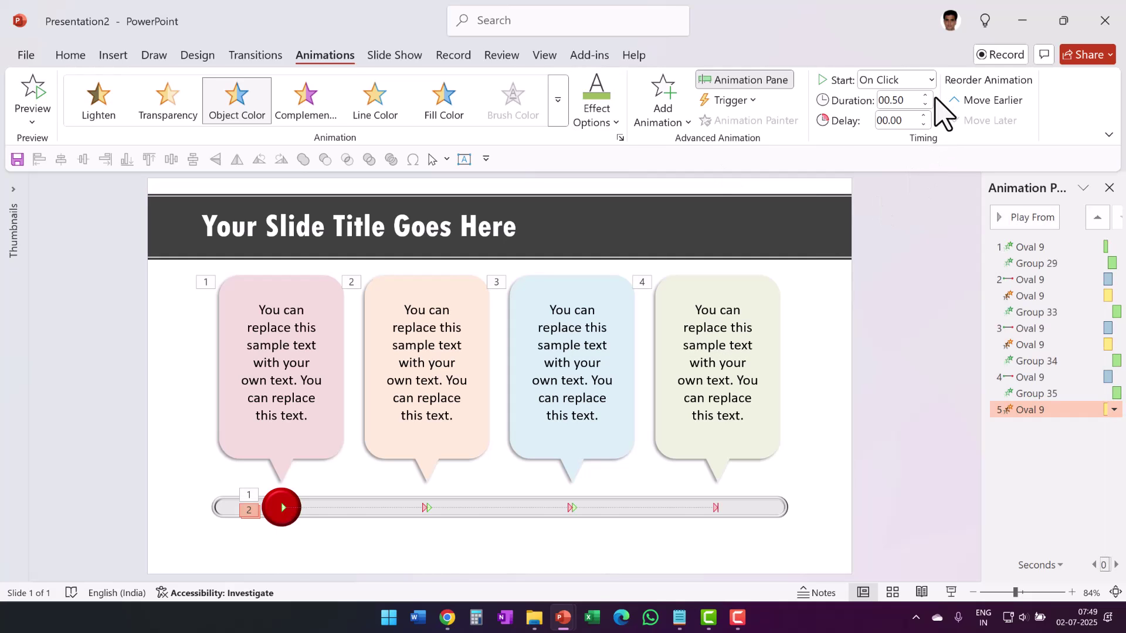
{"action": "left_click", "coordinate": [911, 80]}
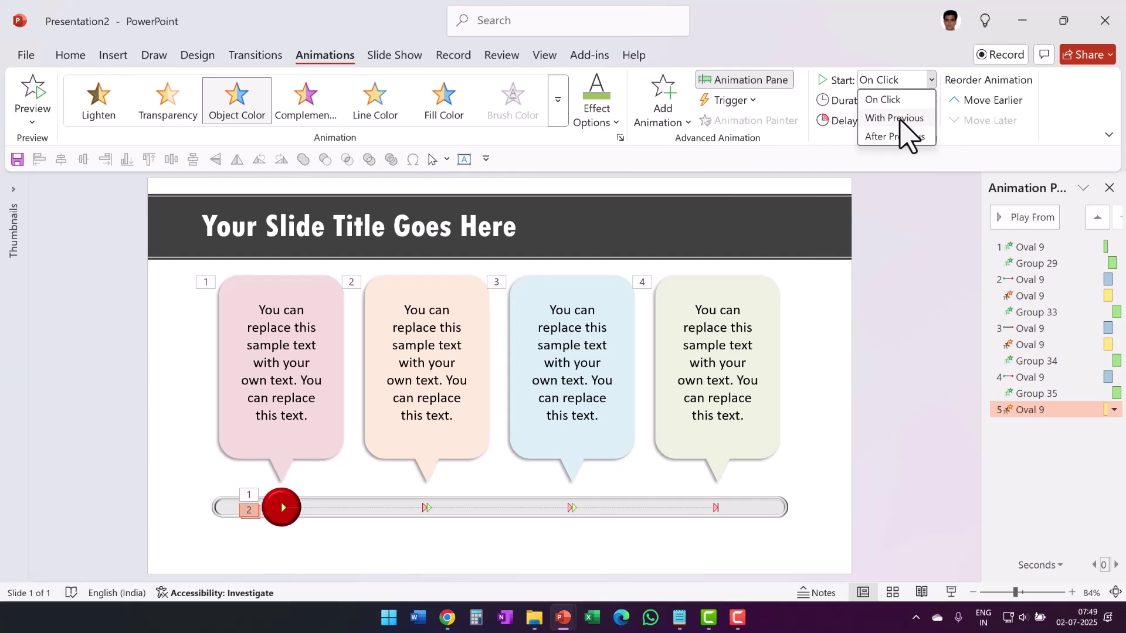
{"action": "left_click", "coordinate": [900, 117]}
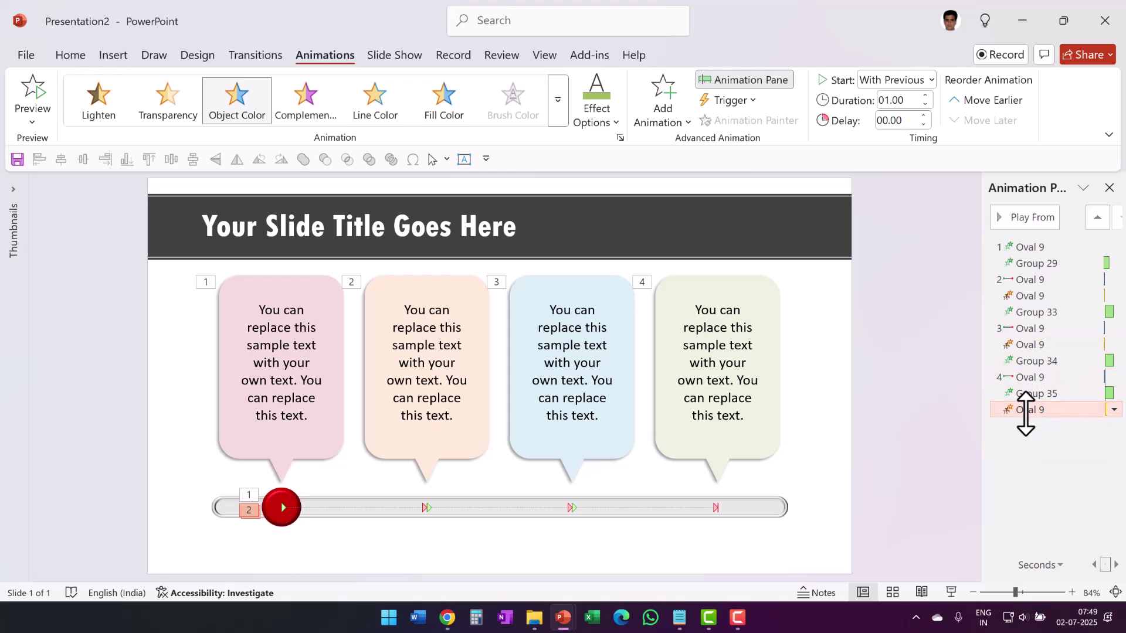
{"action": "left_click_drag", "start_coordinate": [1026, 414], "coordinate": [1043, 389]}
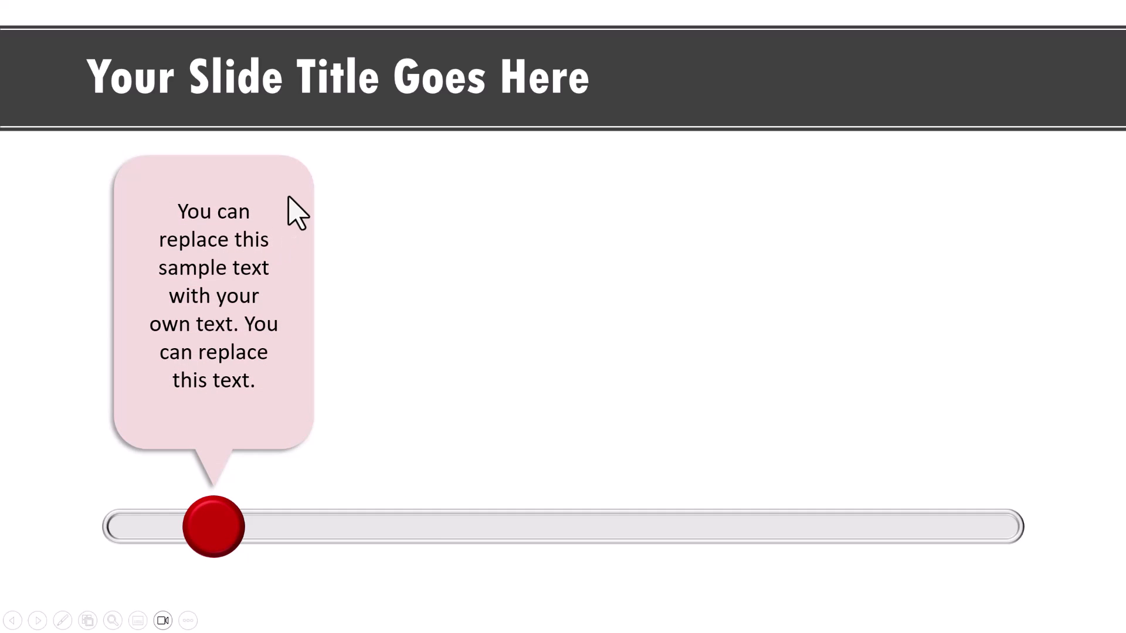
Advance the slide show as the button slides along the bar, turning orange then teal.
{"action": "left_click", "coordinate": [474, 593]}
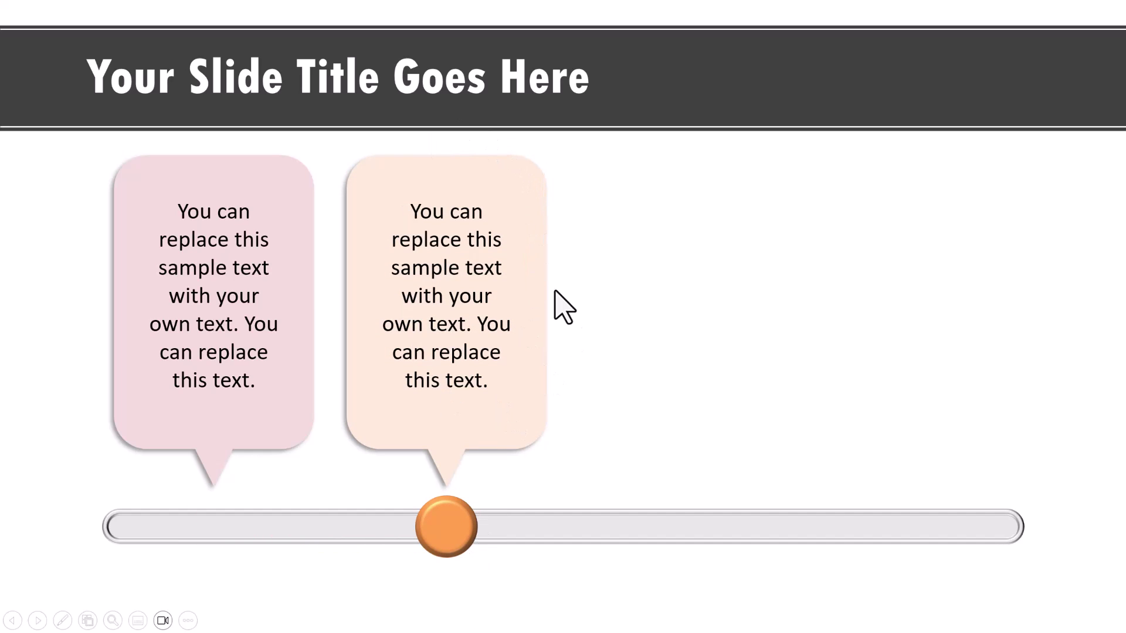
{"action": "left_click", "coordinate": [598, 589]}
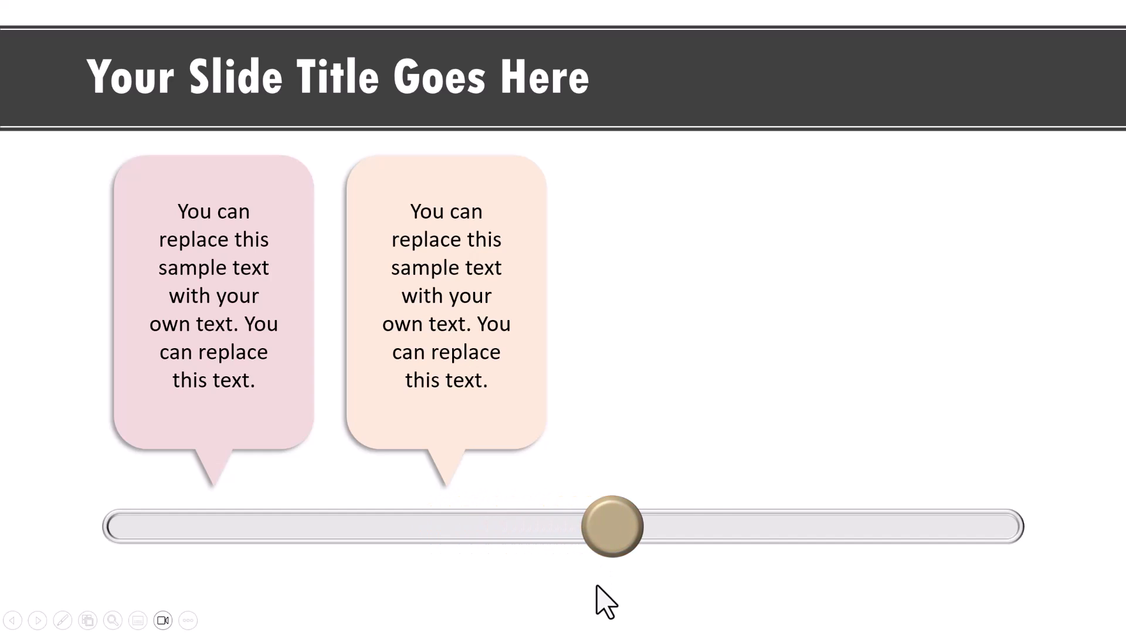